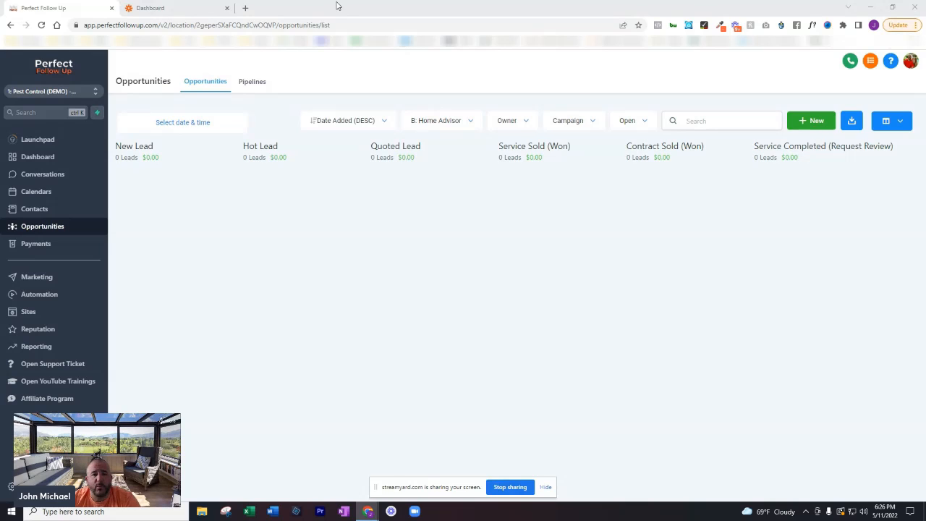
# Step: Switch to Zapier, search the connected apps for "lead" and open the LeadConnector app's connections
pyautogui.click(183, 9)
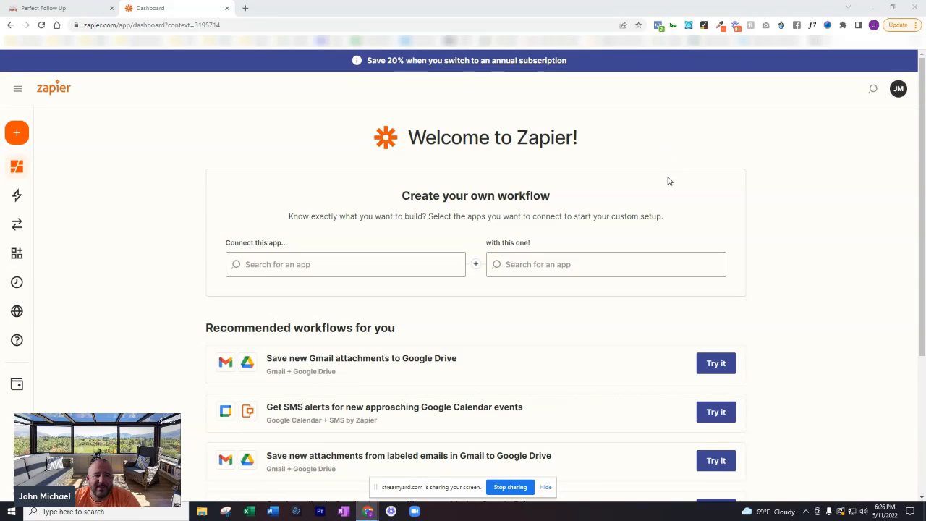
pyautogui.moveTo(24, 227)
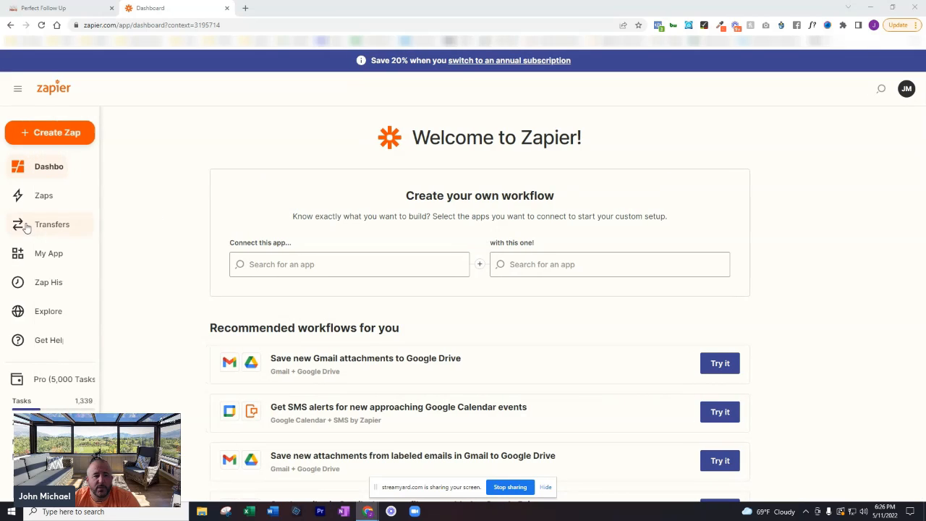
pyautogui.click(56, 257)
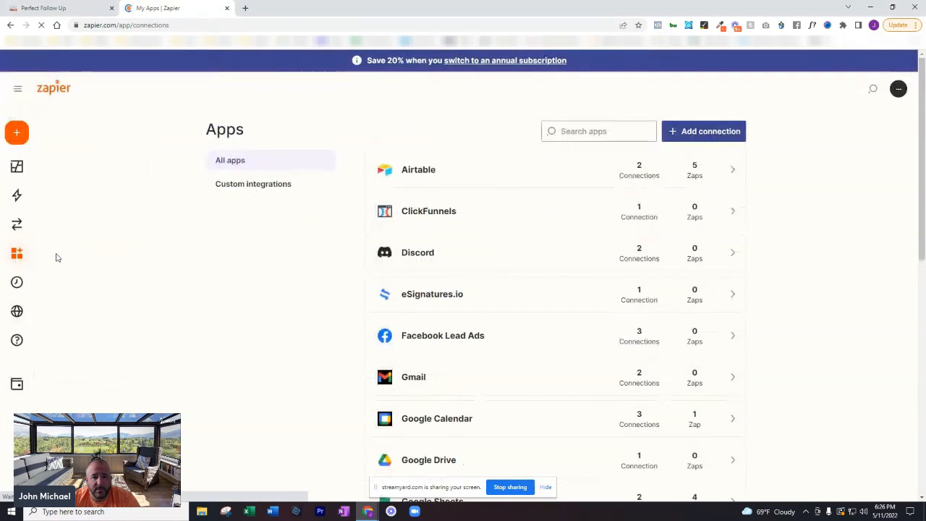
pyautogui.click(579, 132)
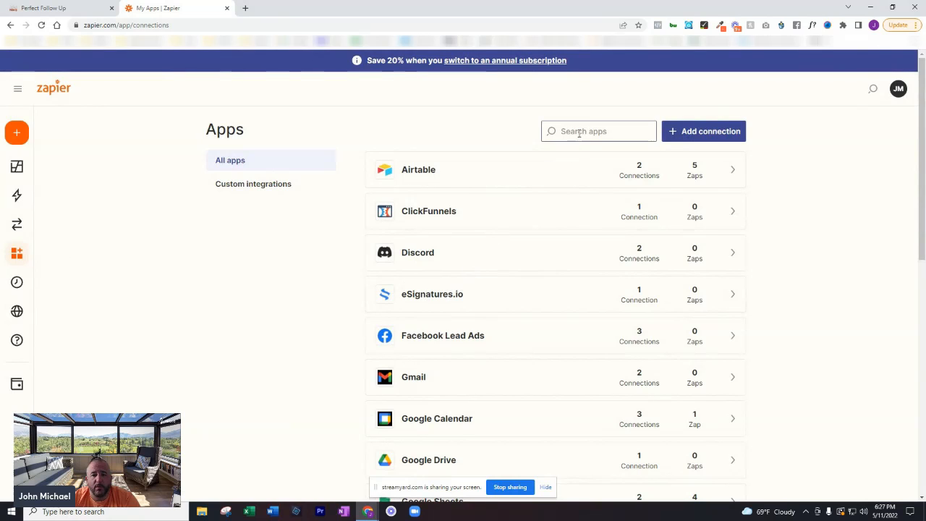
pyautogui.write('lead')
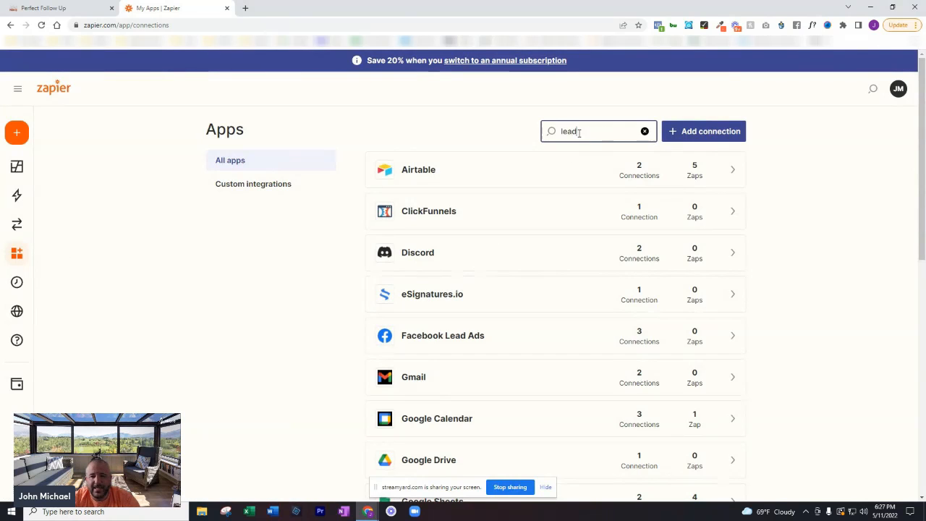
pyautogui.write(' connector')
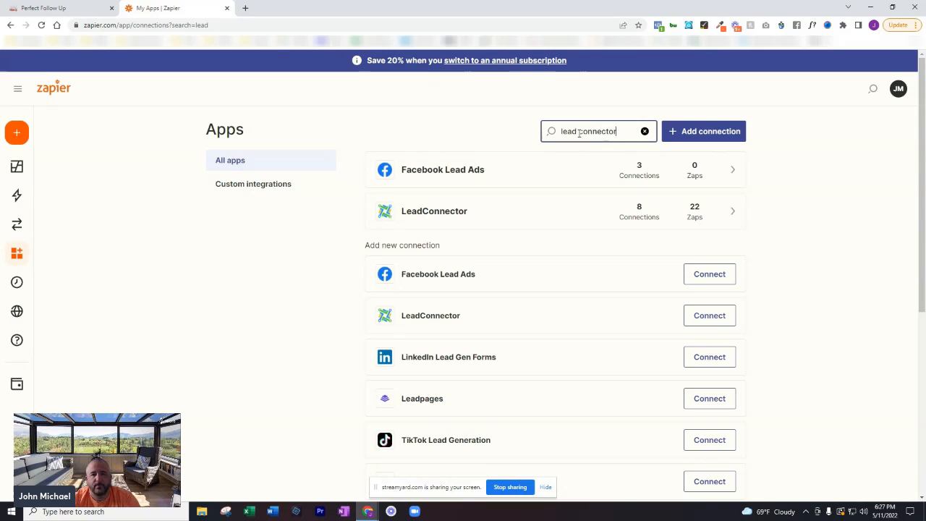
pyautogui.press('BackSpace')
pyautogui.press('BackSpace')
pyautogui.press('BackSpace')
pyautogui.press('BackSpace')
pyautogui.press('BackSpace')
pyautogui.press('BackSpace')
pyautogui.press('BackSpace')
pyautogui.press('BackSpace')
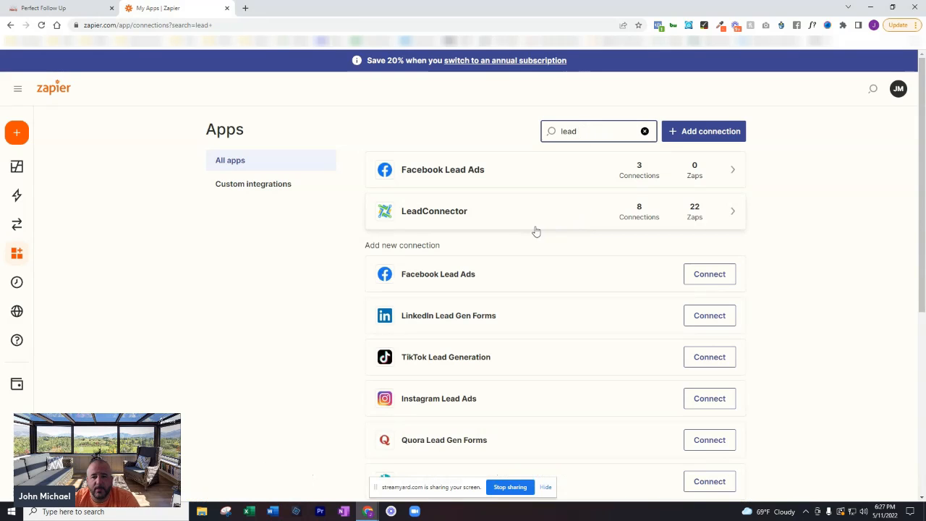
pyautogui.click(425, 217)
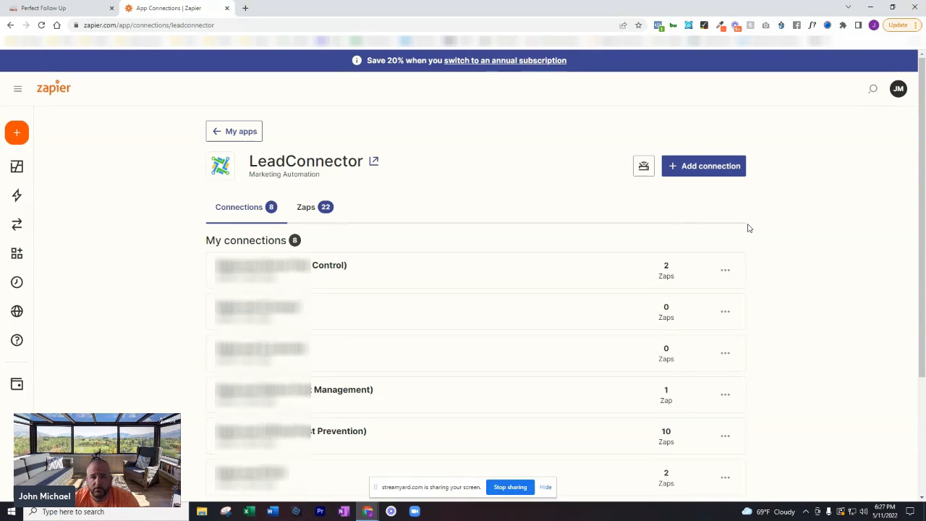
# Step: Start a new LeadConnector connection and copy the API key from the business info settings in Perfect Follow Up
pyautogui.click(718, 170)
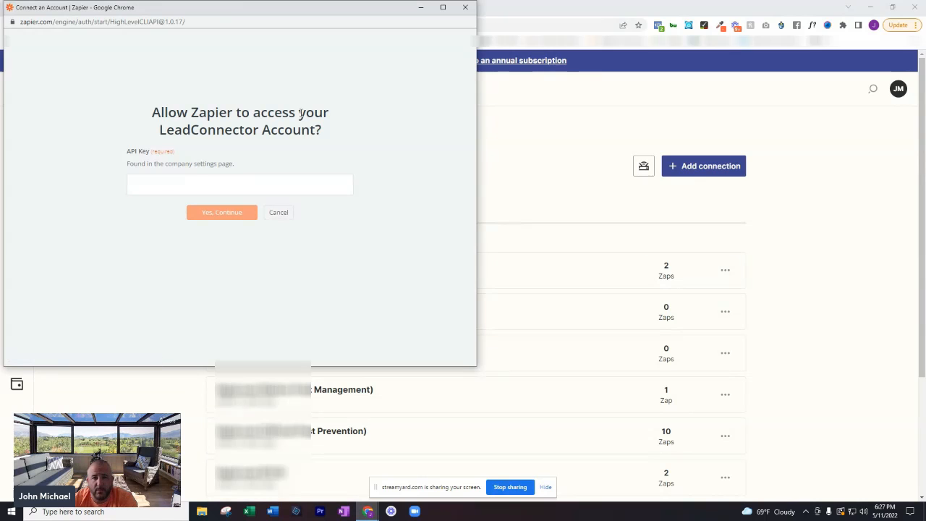
pyautogui.moveTo(269, 12); pyautogui.dragTo(925, 64)
pyautogui.click(84, 12)
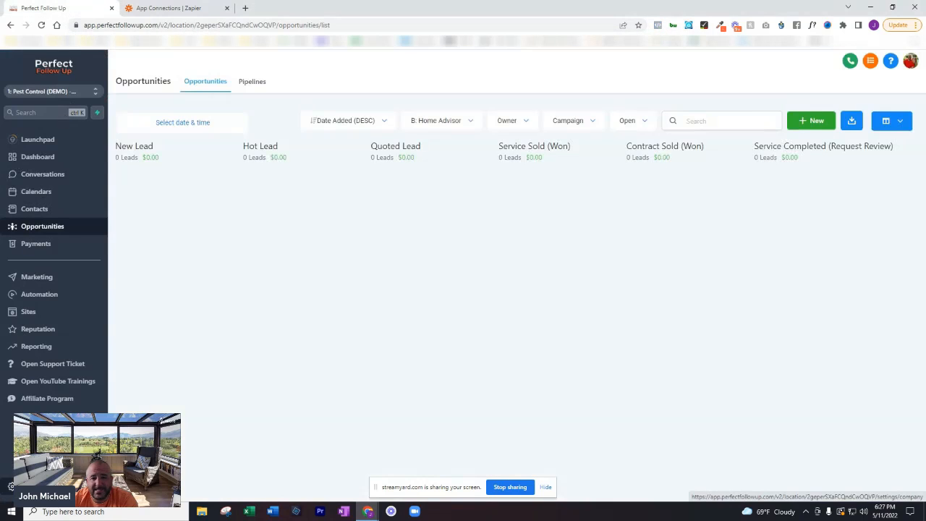
pyautogui.click(34, 487)
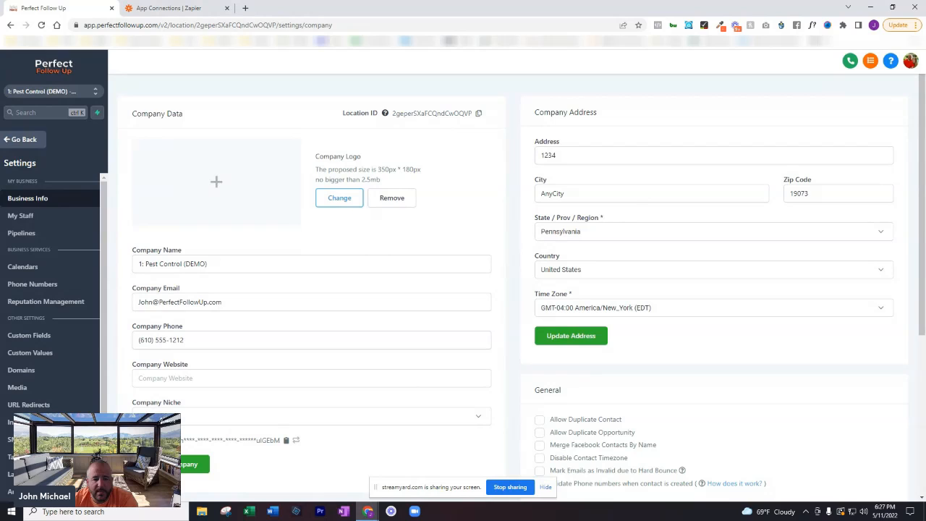
pyautogui.click(286, 441)
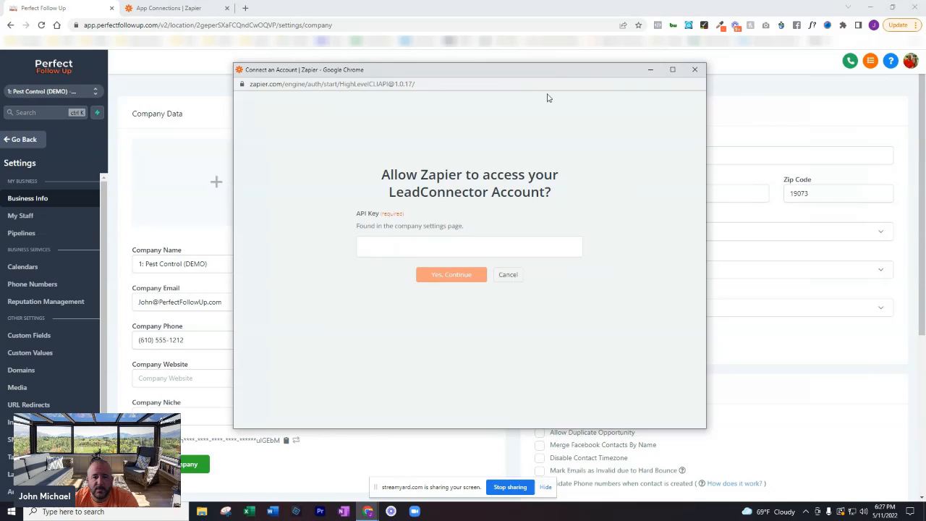
# Step: Paste the API key into the connection request and authorize Zapier to access the LeadConnector account
pyautogui.click(405, 253)
pyautogui.rightClick(386, 249)
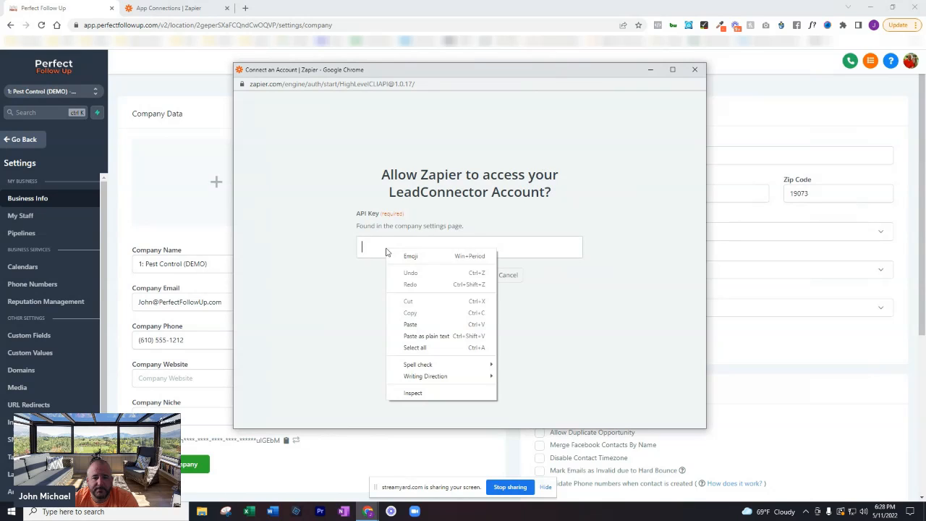
pyautogui.click(416, 323)
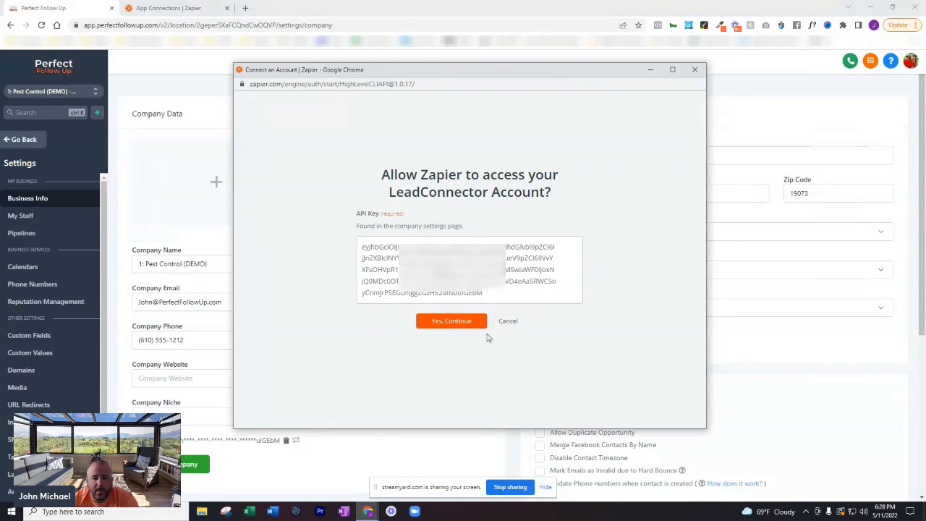
pyautogui.click(457, 323)
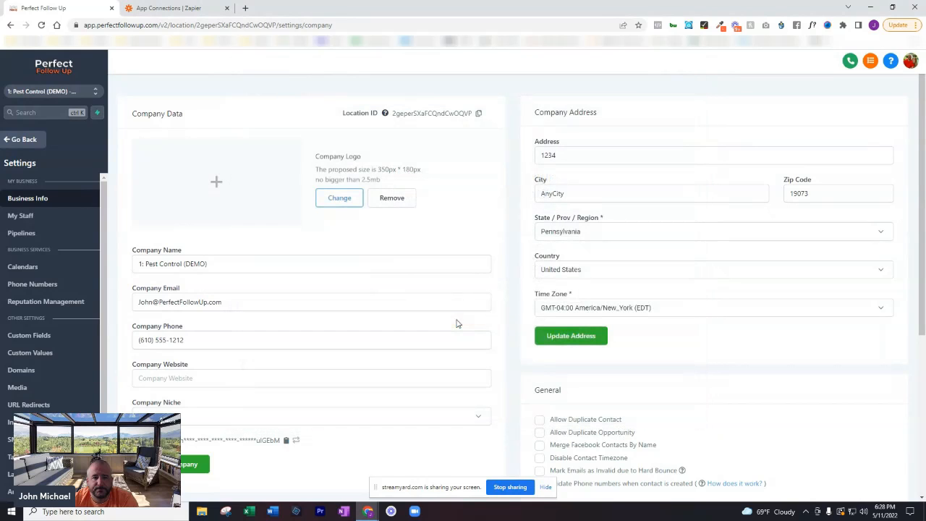
# Step: Return to Zapier and rename the newly added LeadConnector connection as "LeadConnector - Demo Account"
pyautogui.click(207, 15)
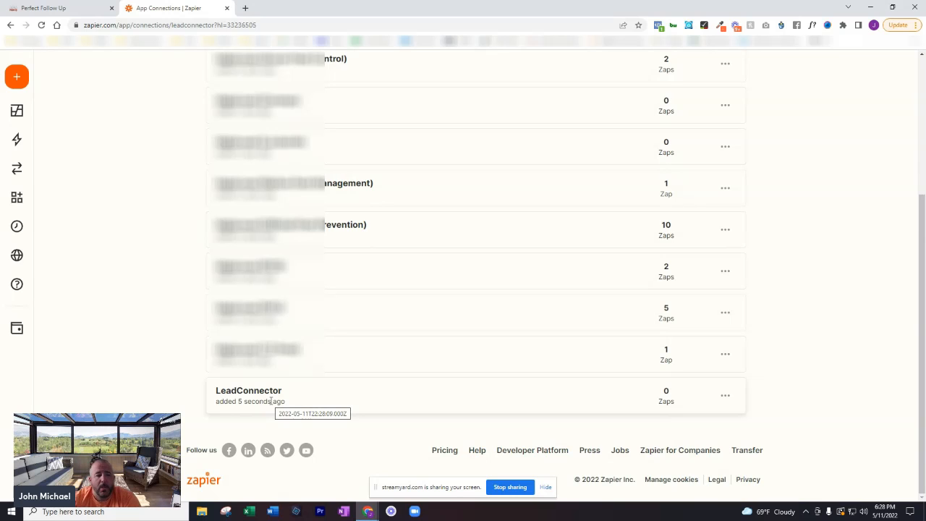
pyautogui.click(724, 396)
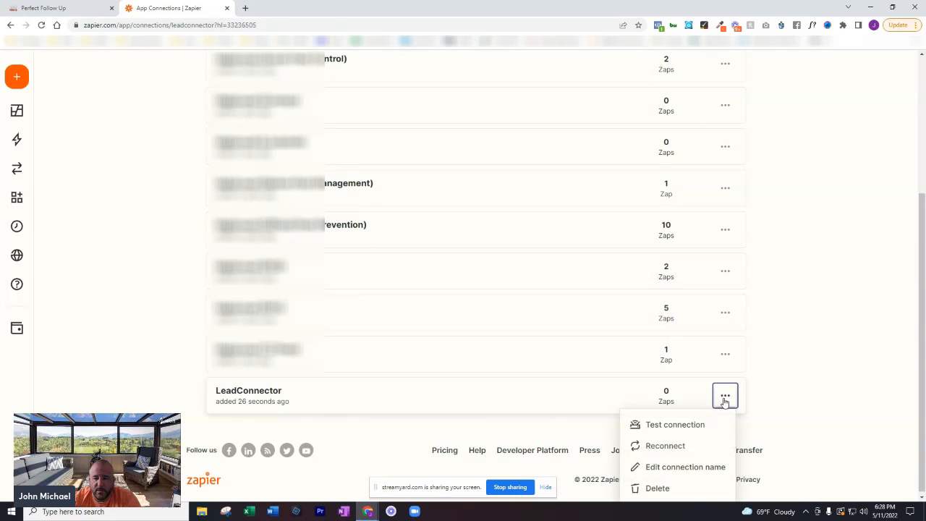
pyautogui.click(692, 467)
pyautogui.write('- Demo Account')
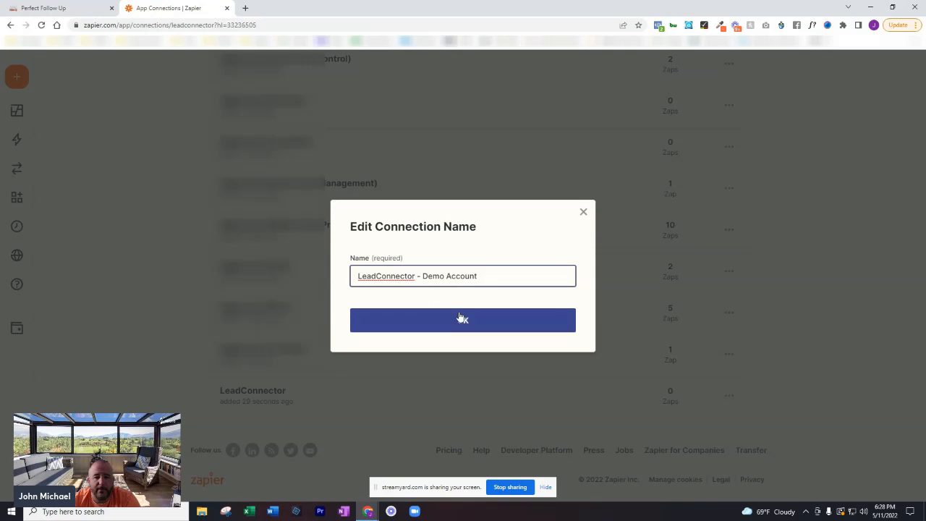
pyautogui.click(461, 319)
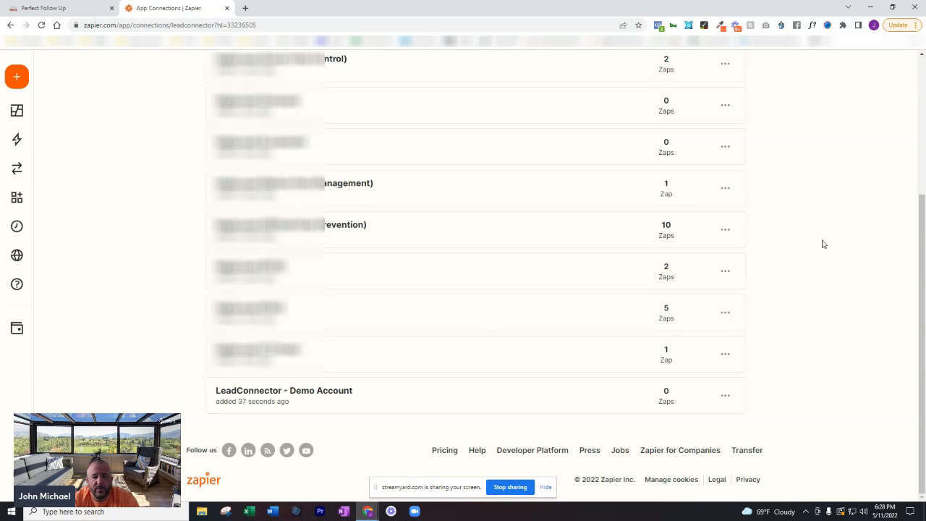
pyautogui.click(81, 15)
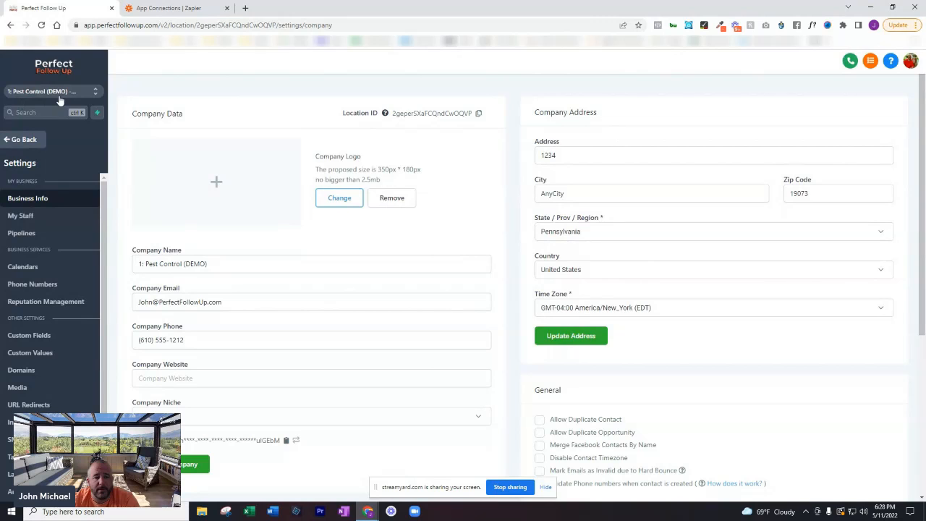
pyautogui.click(163, 8)
# Step: Create a new Zap and choose Webhooks by Zapier as its trigger app
pyautogui.scroll(3, 520, 213)
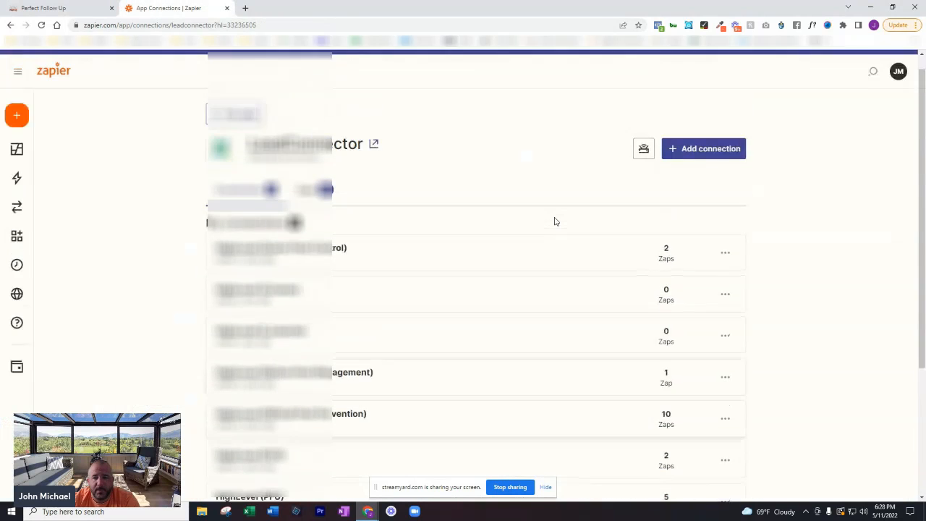
pyautogui.scroll(1, 554, 221)
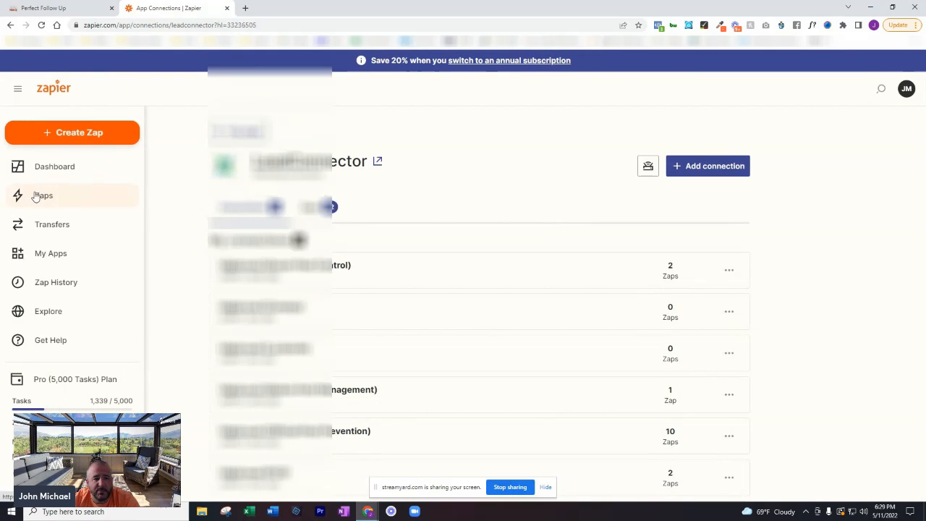
pyautogui.click(40, 195)
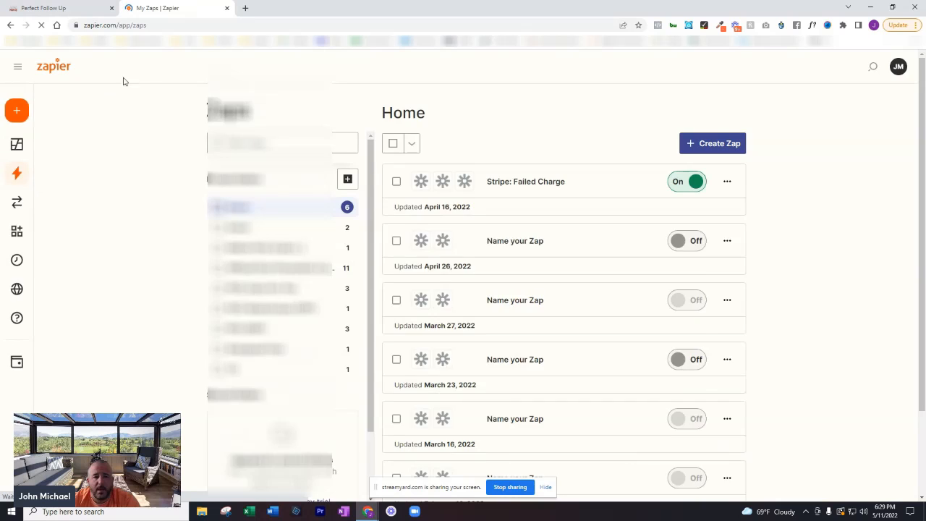
pyautogui.click(712, 165)
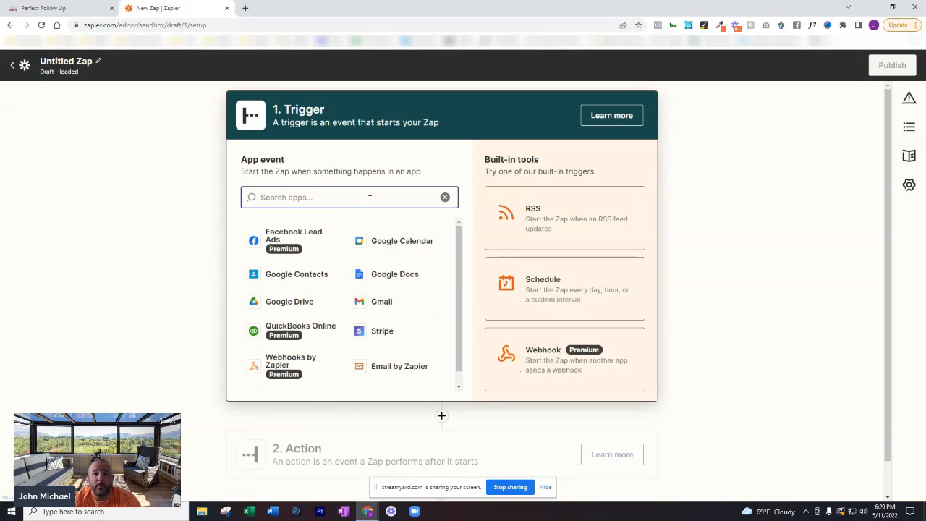
pyautogui.write('webhook')
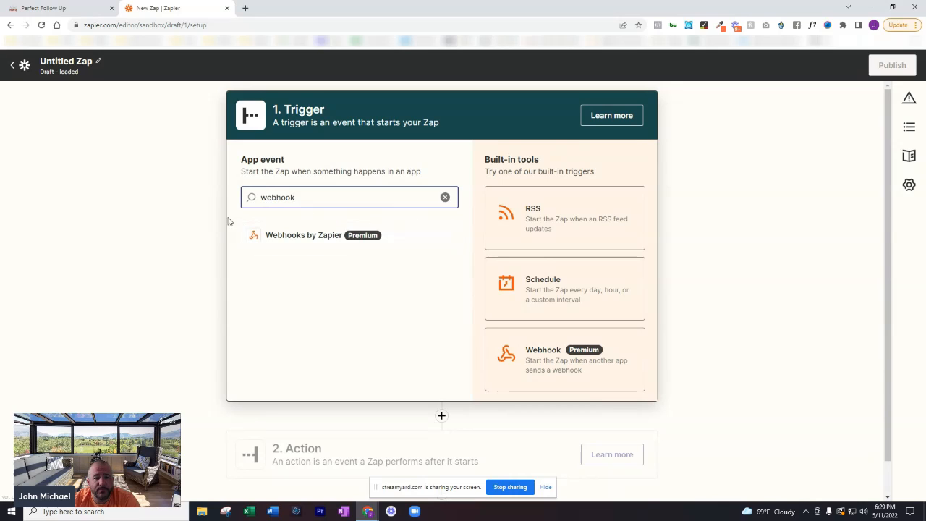
pyautogui.click(343, 239)
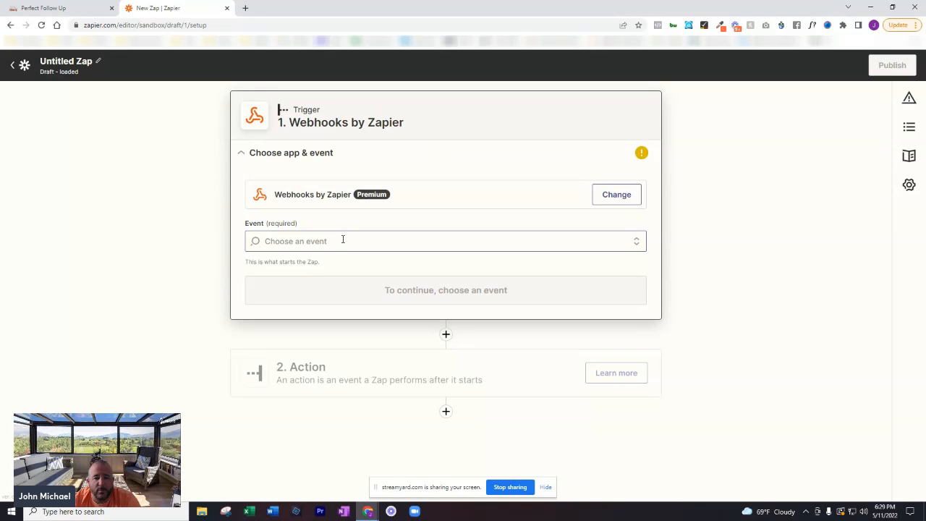
# Step: Set the trigger event to Catch Hook and continue the trigger setup with the child key left empty
pyautogui.click(344, 239)
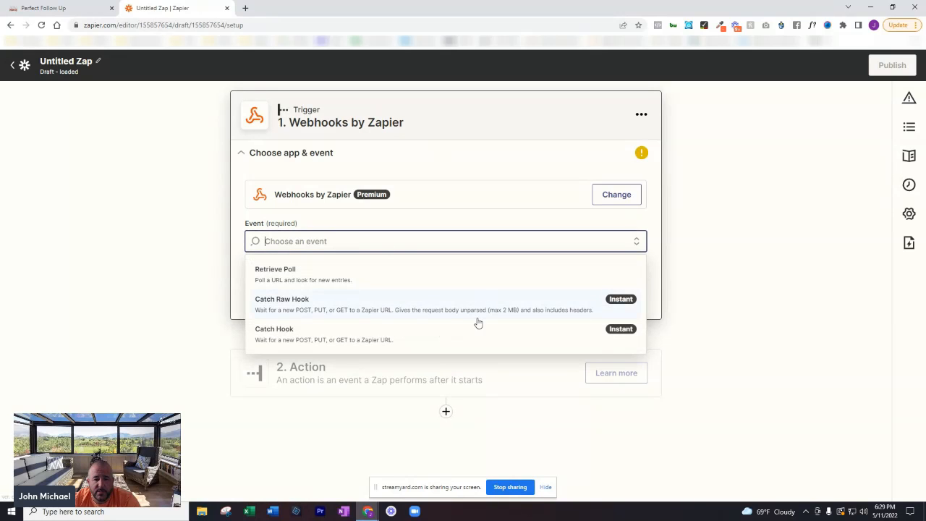
pyautogui.click(283, 336)
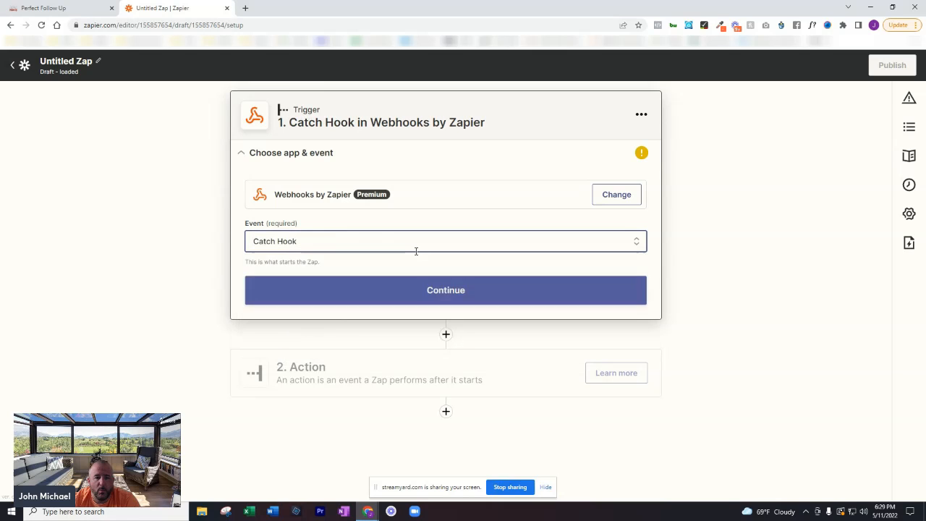
pyautogui.click(469, 291)
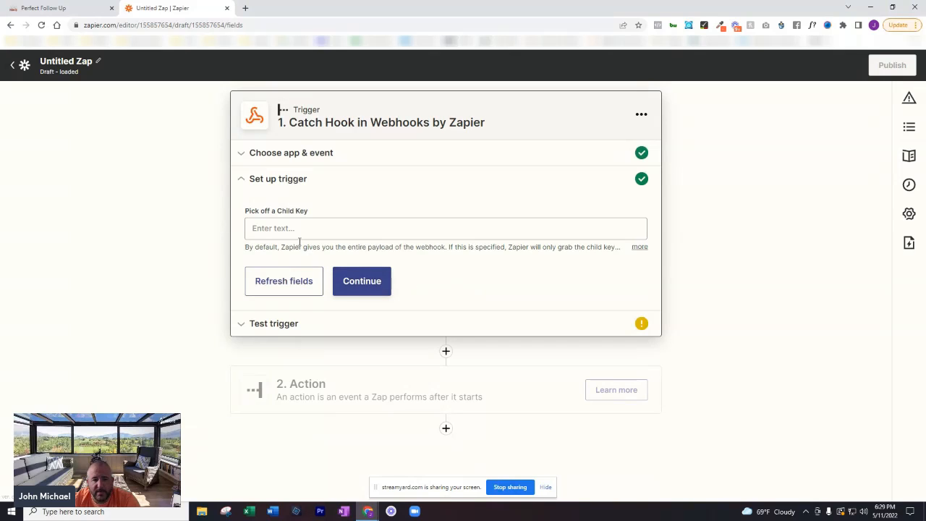
pyautogui.click(360, 291)
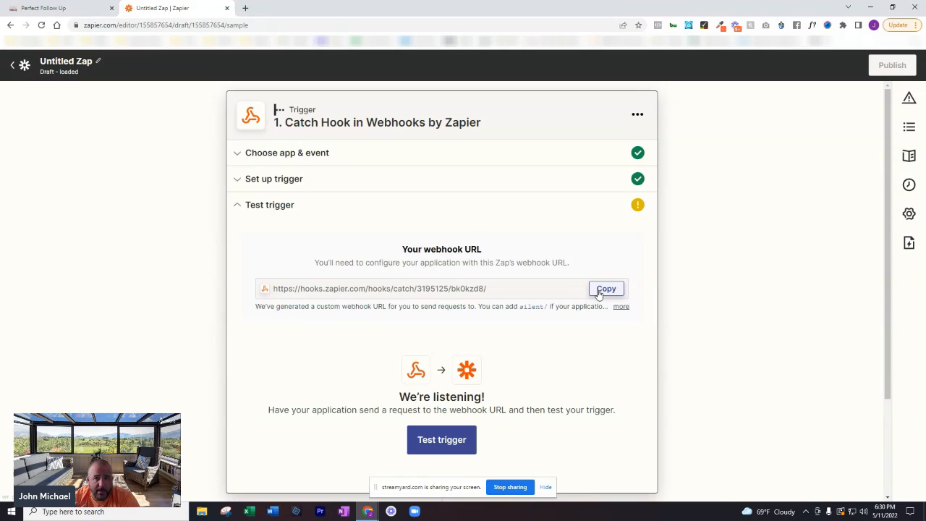
# Step: Test the Catch Hook trigger for an incoming webhook request, running the test twice
pyautogui.scroll(-3, 533, 282)
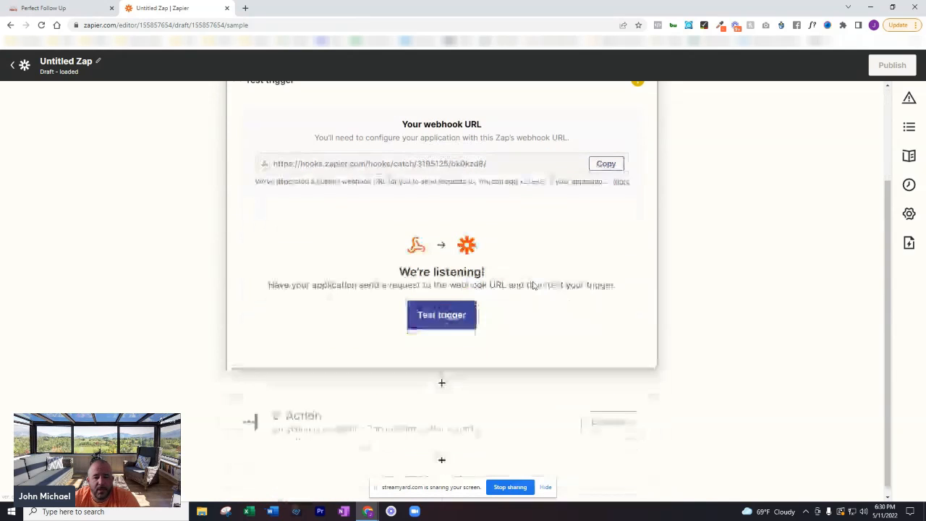
pyautogui.scroll(2, 533, 282)
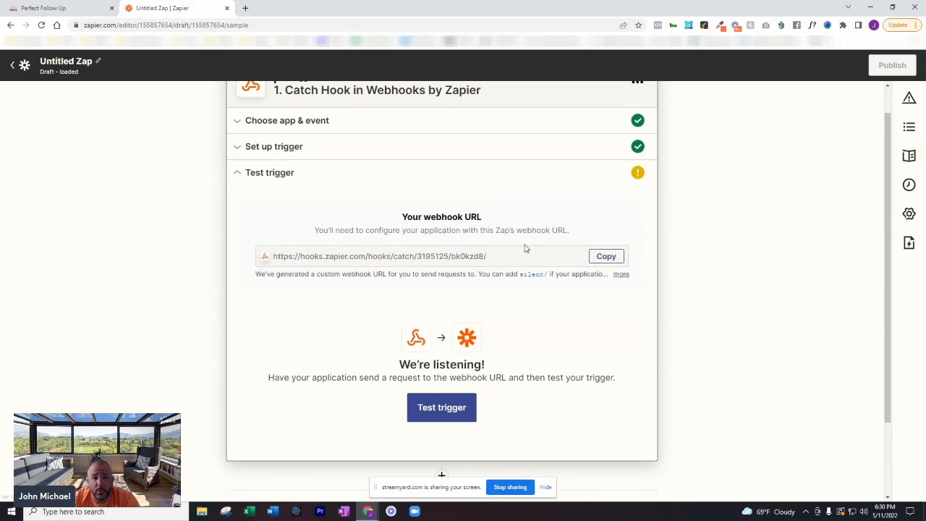
pyautogui.scroll(-2, 532, 347)
pyautogui.click(441, 318)
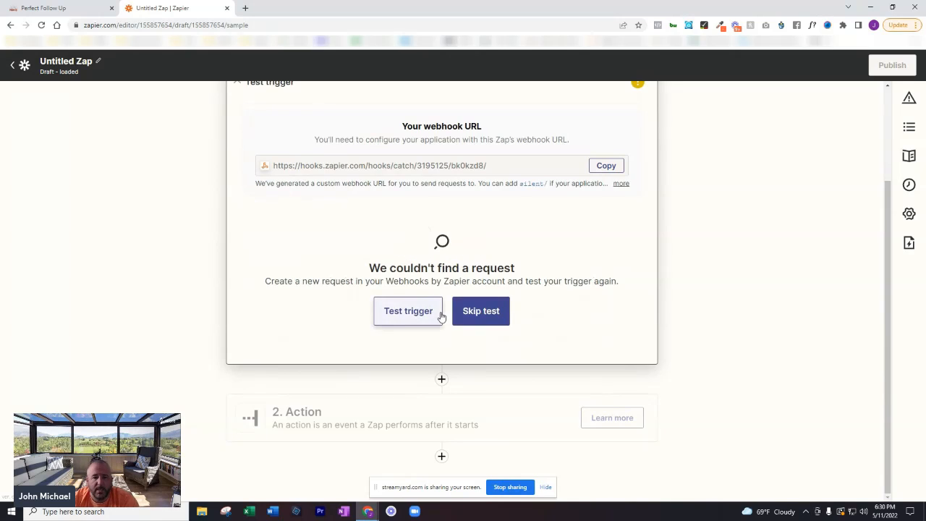
pyautogui.click(422, 316)
# Step: Skip the Catch Hook trigger test and confirm skipping it
pyautogui.scroll(1, 463, 314)
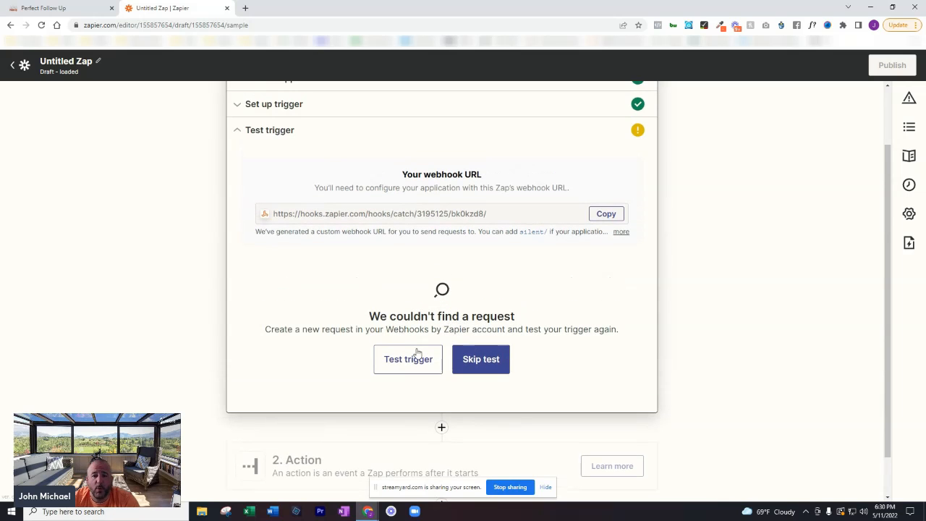
pyautogui.click(480, 359)
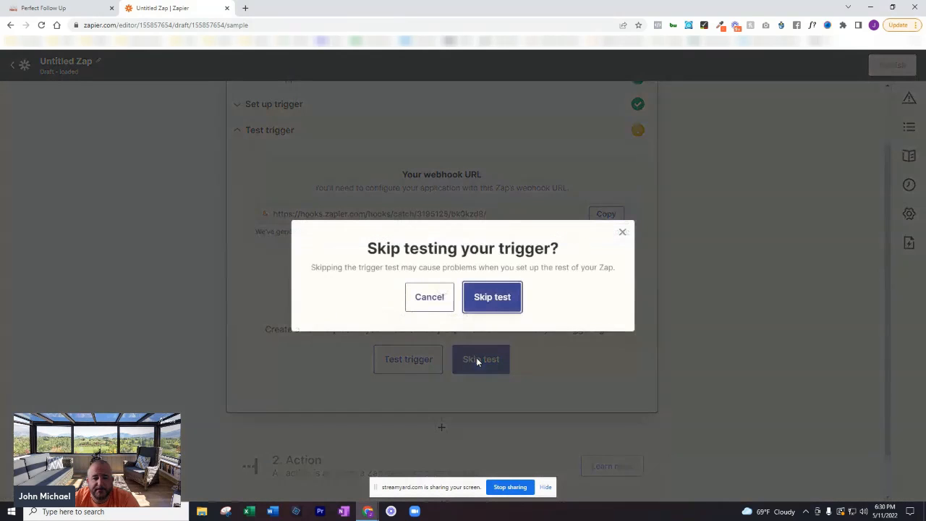
pyautogui.click(481, 301)
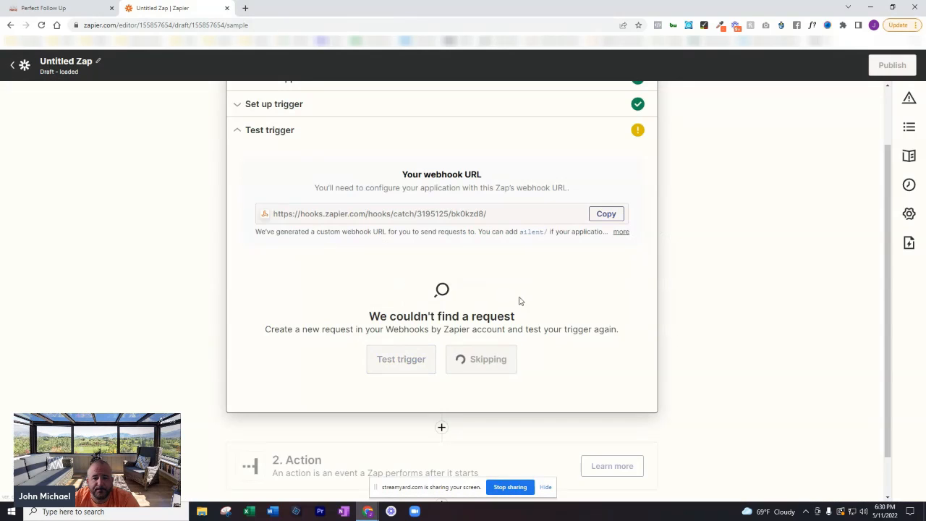
# Step: Search the action apps for "leadconn" and choose LeadConnector as the Zap's action app
pyautogui.scroll(-2, 550, 292)
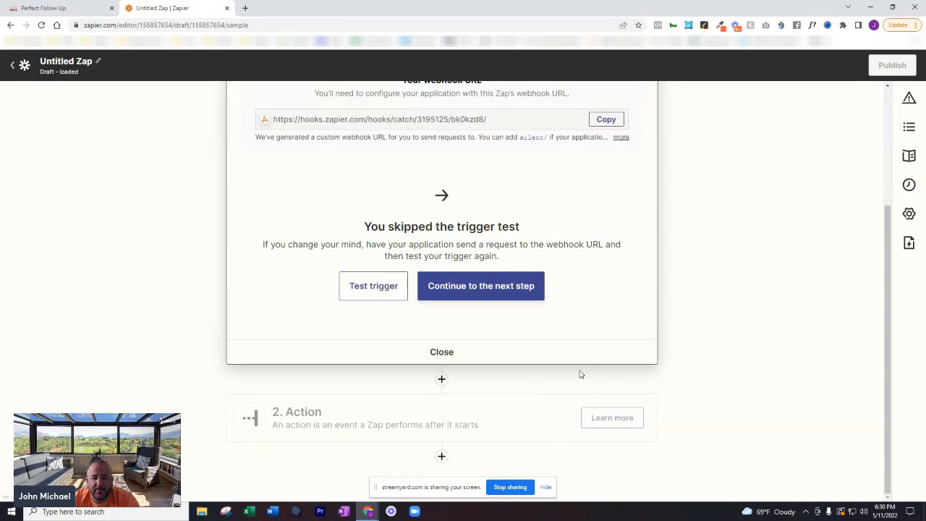
pyautogui.click(625, 418)
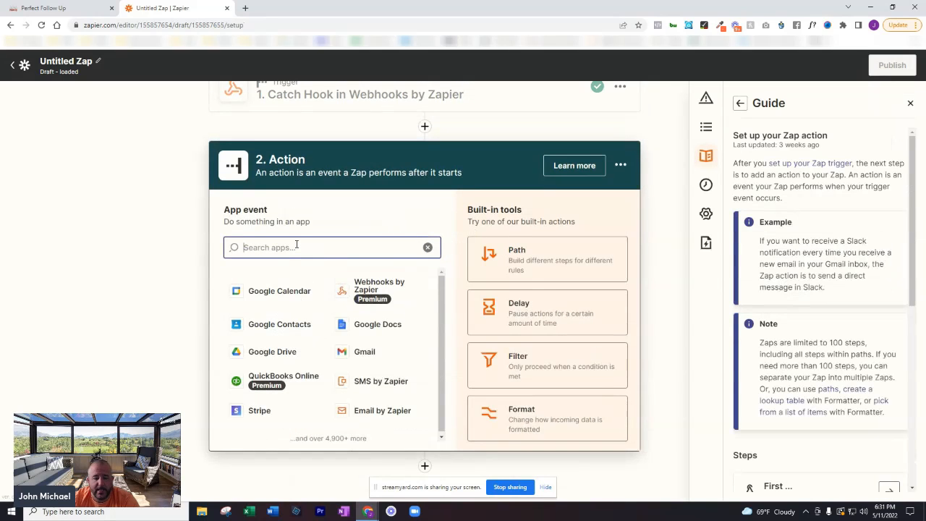
pyautogui.write('lead')
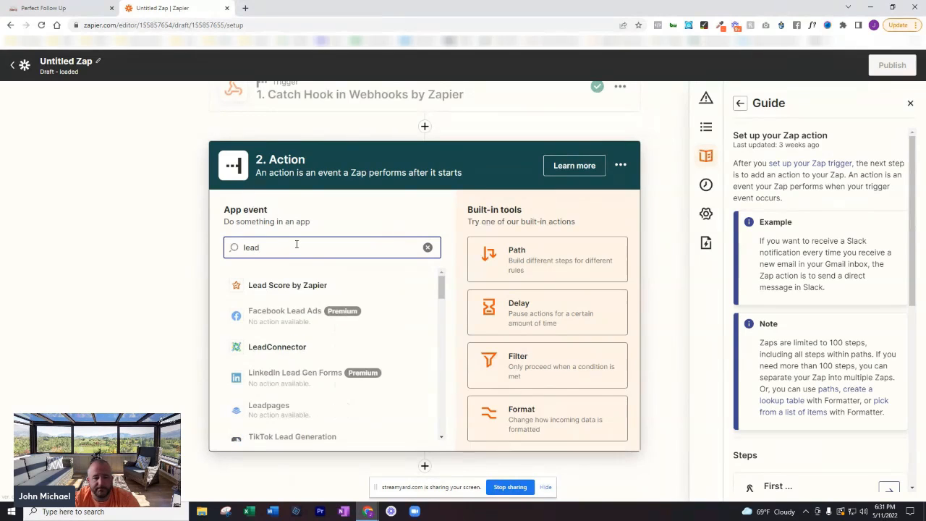
pyautogui.write('conn')
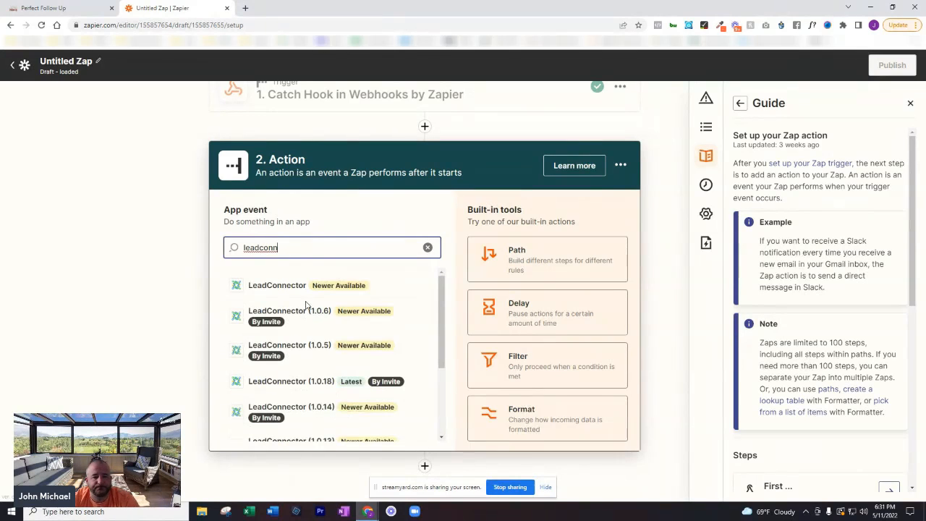
pyautogui.click(302, 287)
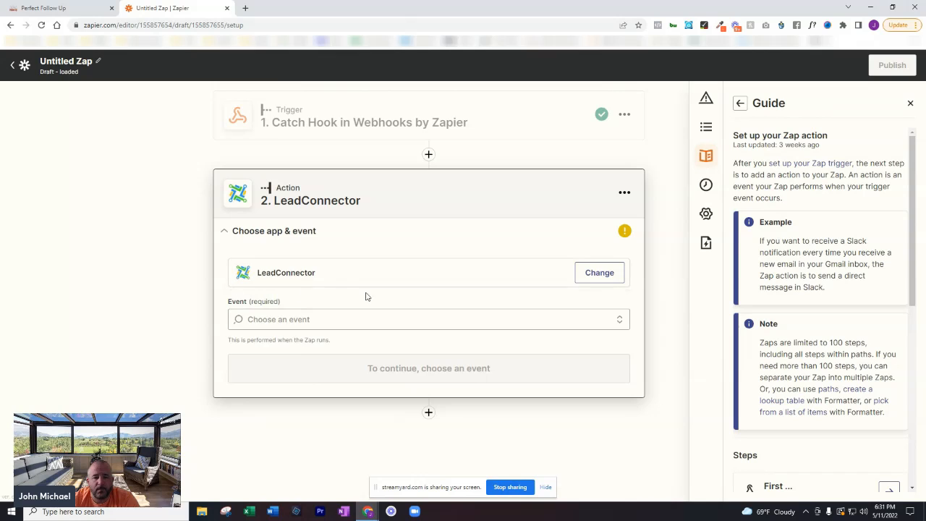
# Step: Set the LeadConnector event to Add/Update Opportunity and continue with the "LeadConnector - Demo Account" connection
pyautogui.click(450, 318)
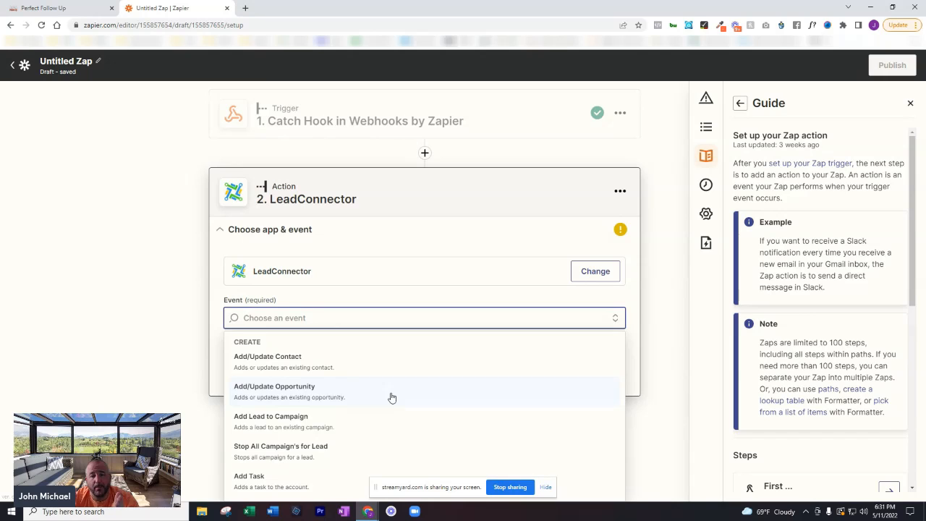
pyautogui.click(279, 393)
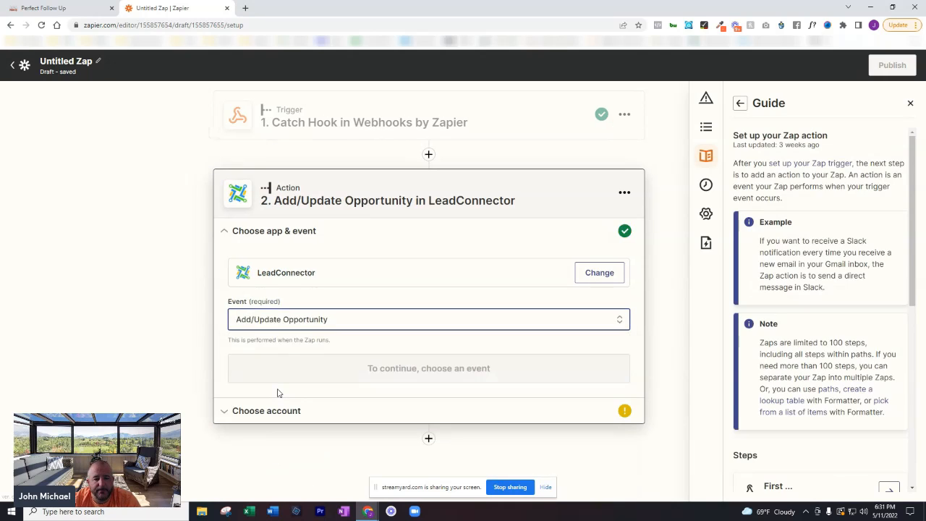
pyautogui.click(462, 378)
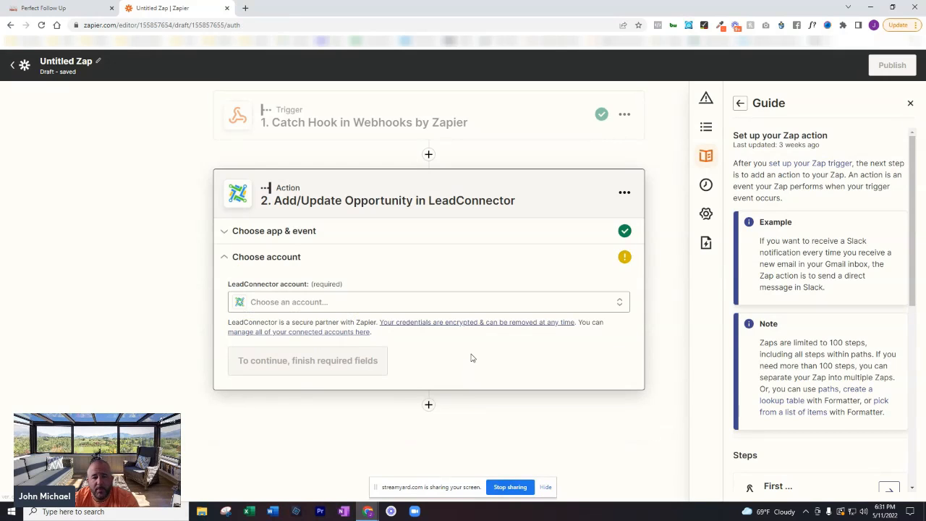
pyautogui.click(454, 308)
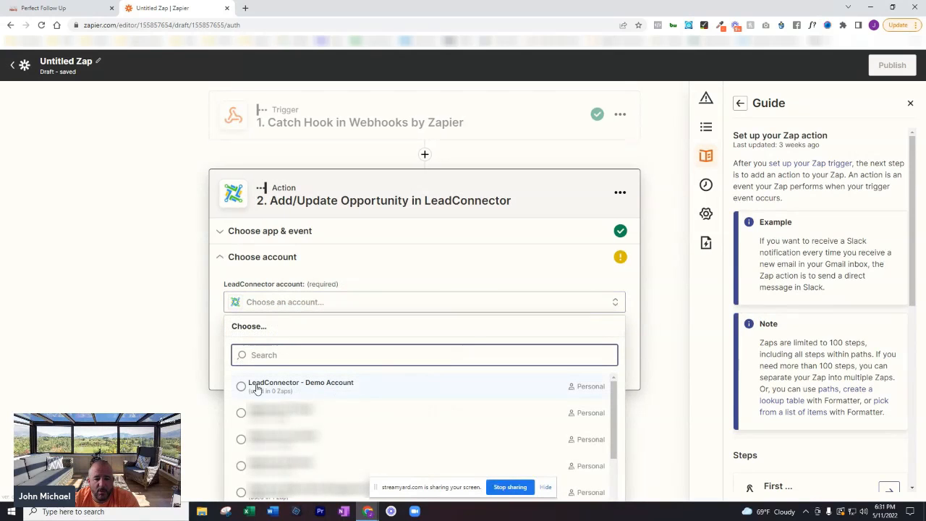
pyautogui.click(307, 385)
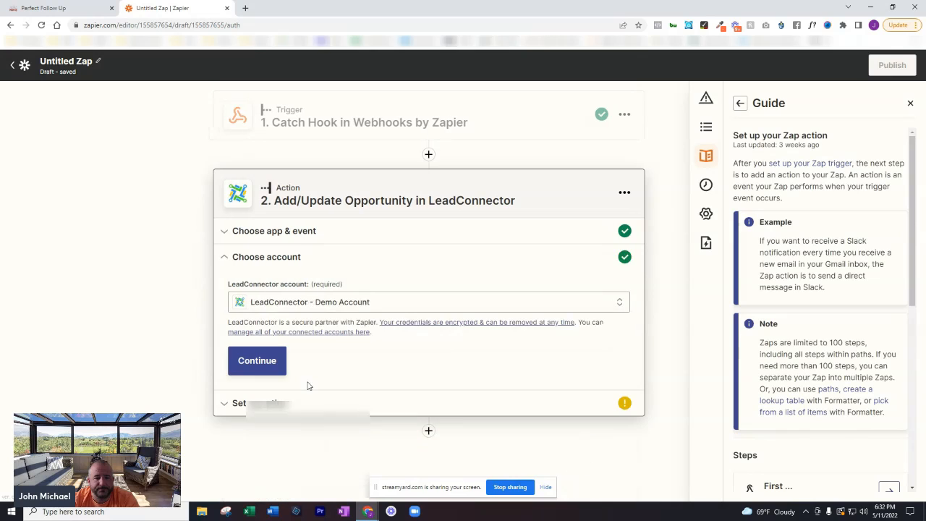
pyautogui.click(262, 365)
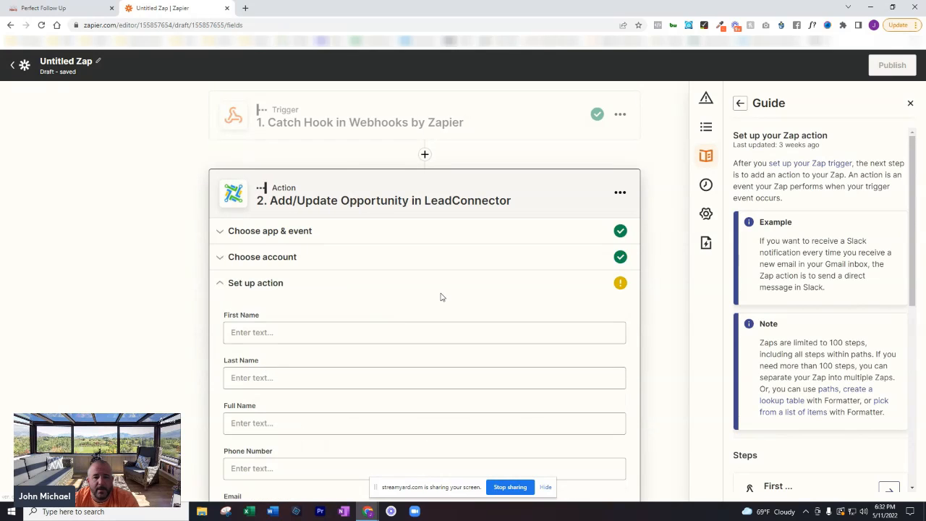
# Step: Review the Add/Update Opportunity fields and check which Catch Hook data can be inserted into First Name
pyautogui.scroll(-1, 441, 297)
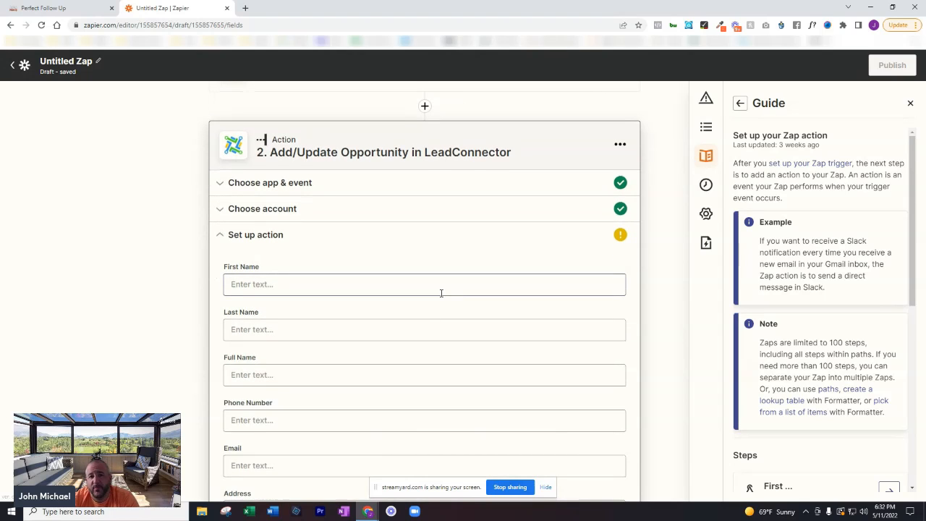
pyautogui.scroll(1, 441, 293)
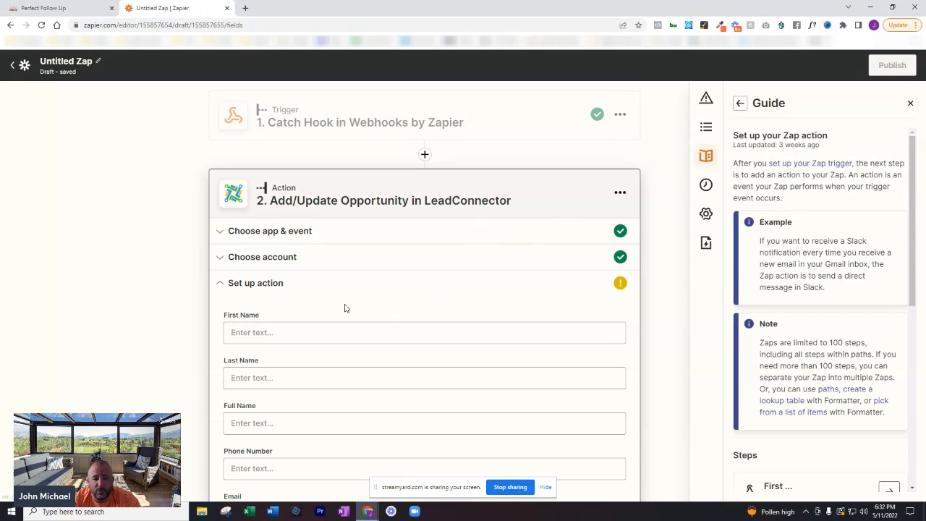
pyautogui.scroll(-1, 270, 308)
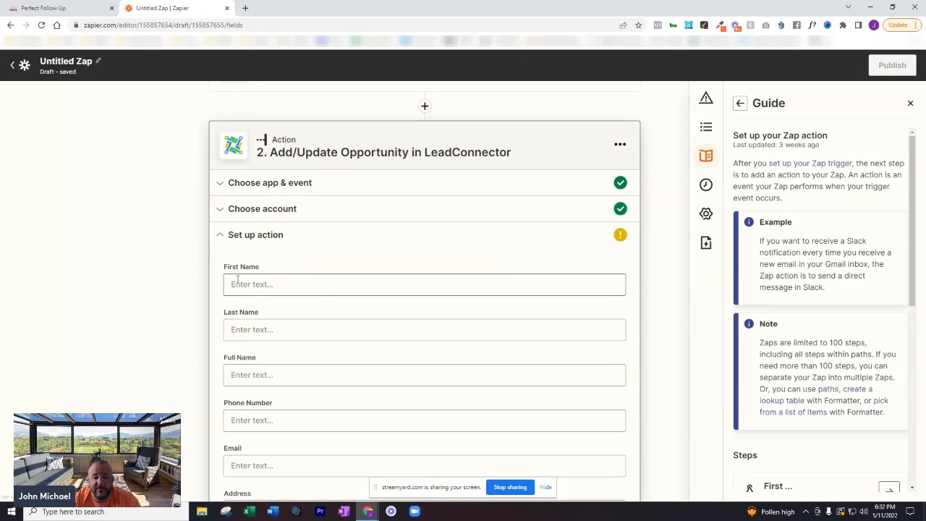
pyautogui.click(241, 282)
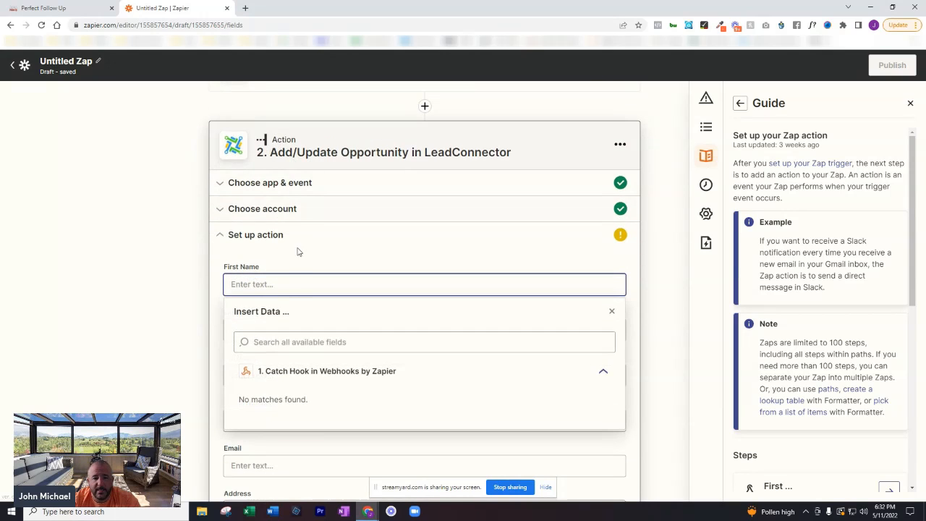
pyautogui.click(289, 342)
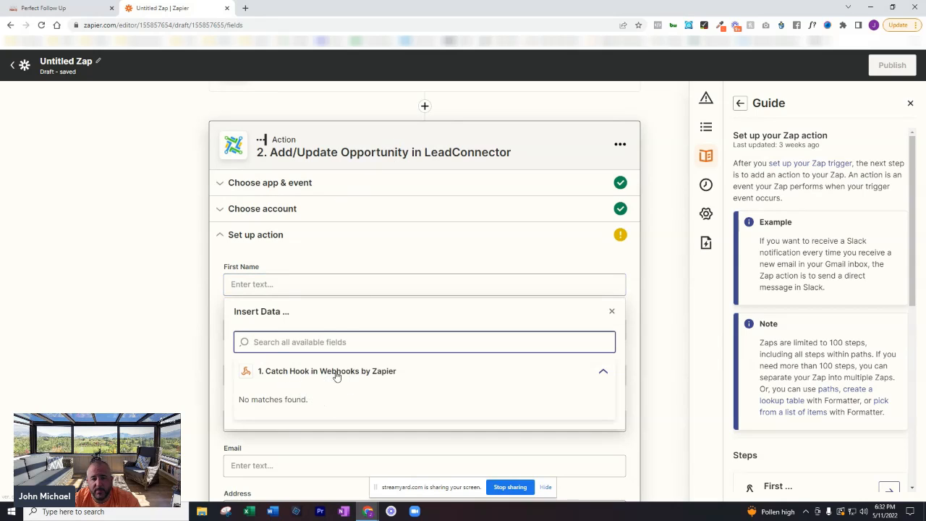
pyautogui.click(368, 255)
pyautogui.scroll(-1, 289, 264)
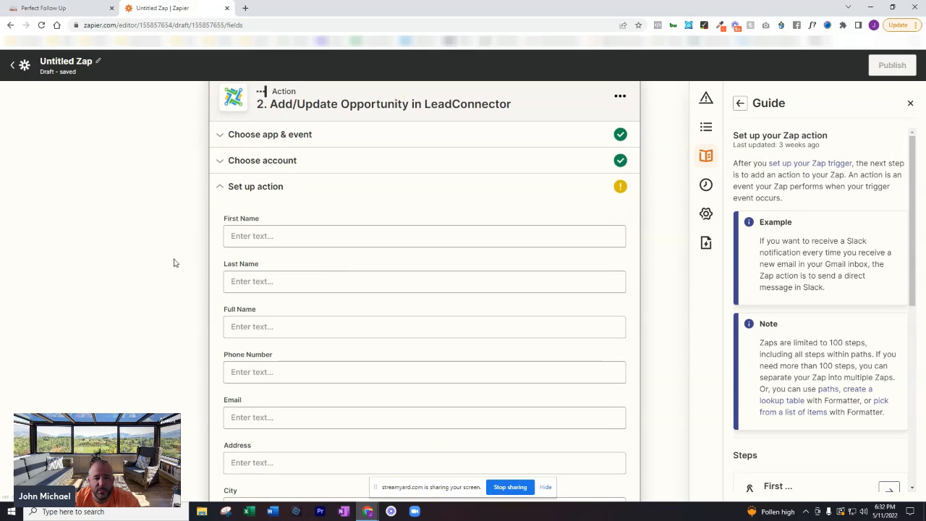
pyautogui.click(267, 236)
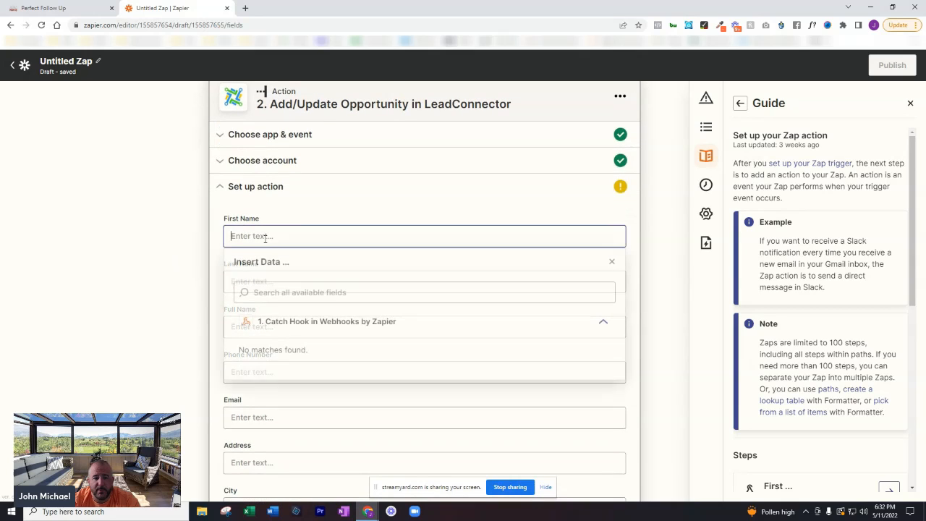
pyautogui.click(298, 327)
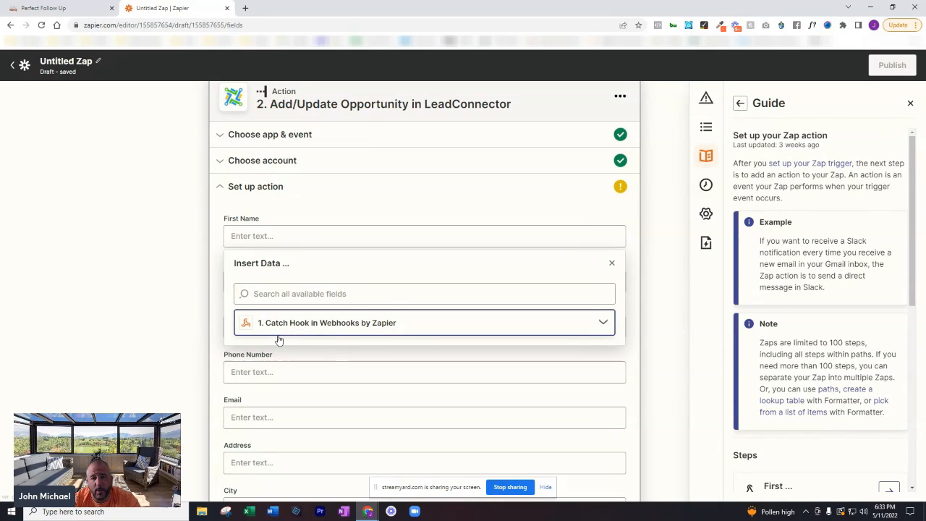
pyautogui.click(358, 208)
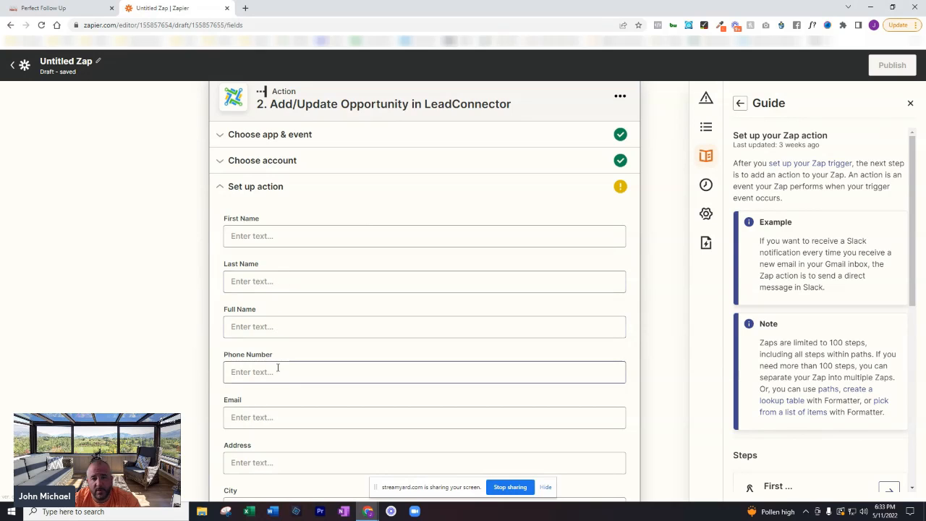
pyautogui.scroll(1, 354, 252)
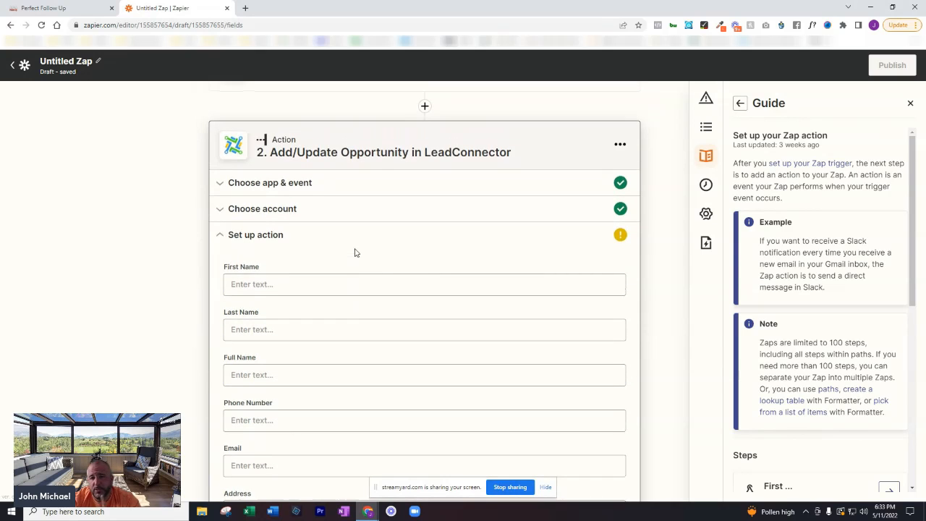
# Step: Delete the Add/Update Opportunity action from the Zap and confirm the deletion
pyautogui.click(619, 145)
pyautogui.click(605, 190)
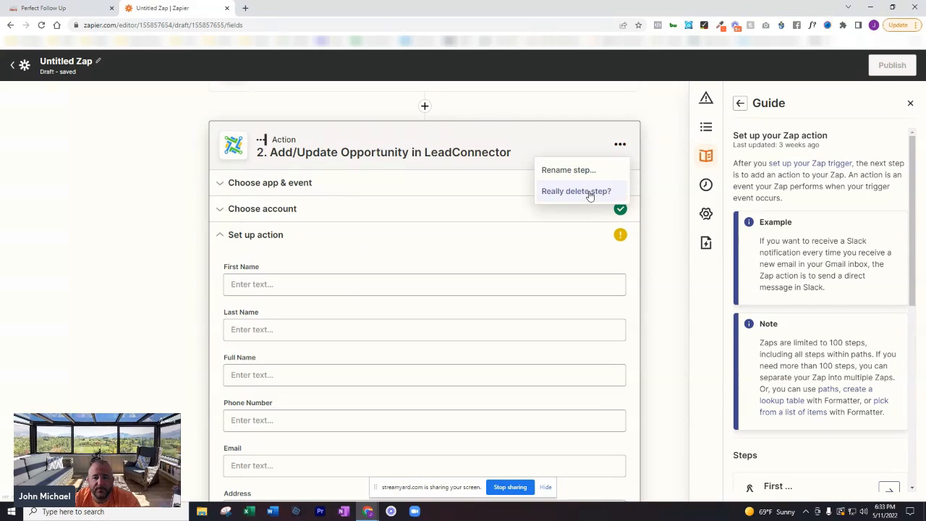
pyautogui.click(589, 192)
# Step: Add an action after the Catch Hook trigger and choose SMS by Zapier as its app
pyautogui.click(429, 155)
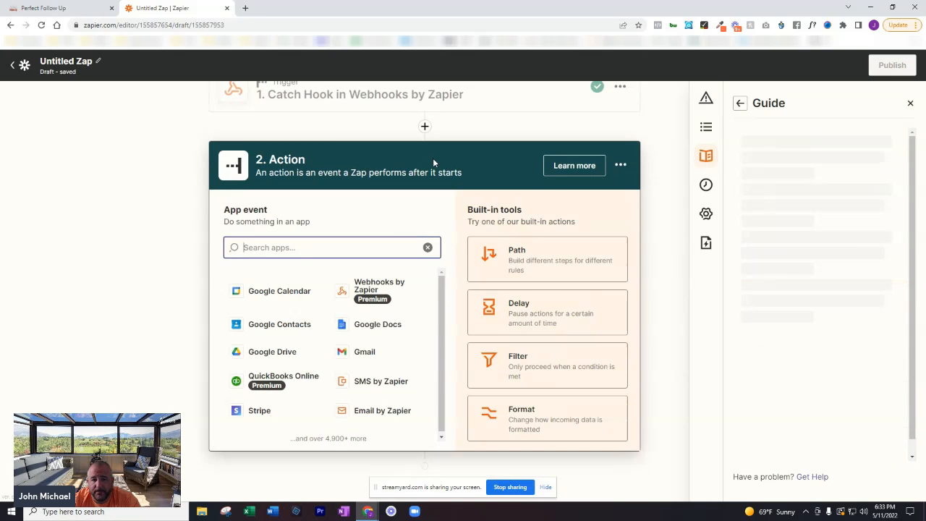
pyautogui.write('sms')
pyautogui.click(303, 288)
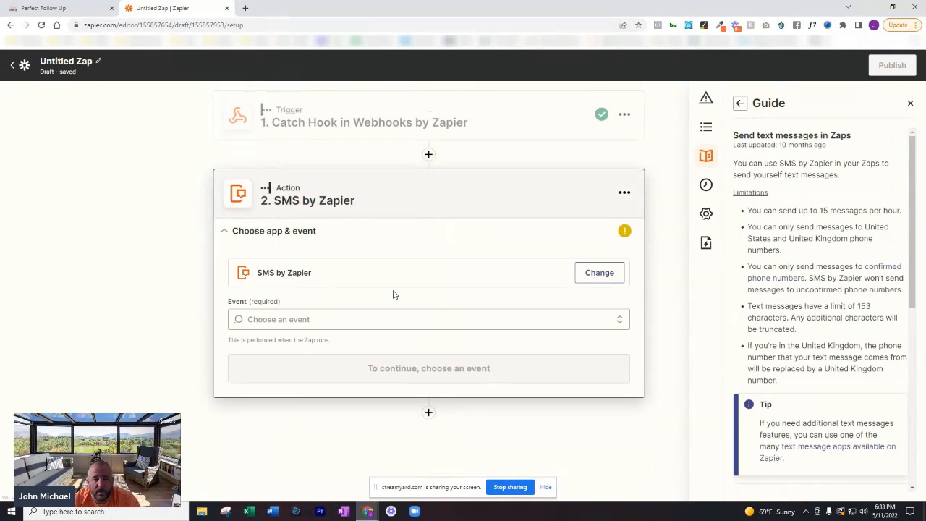
# Step: Set the SMS action's event to Send SMS and continue with the existing personal SMS account
pyautogui.click(454, 318)
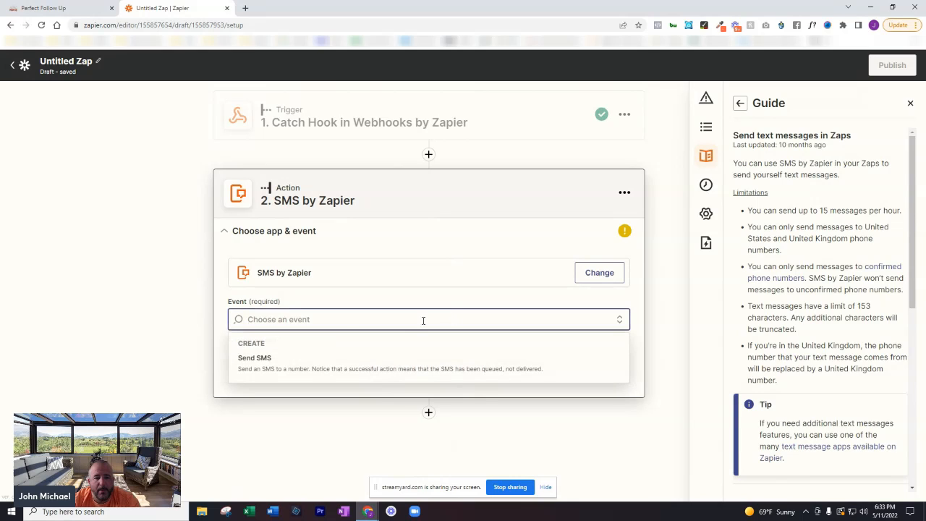
pyautogui.click(261, 360)
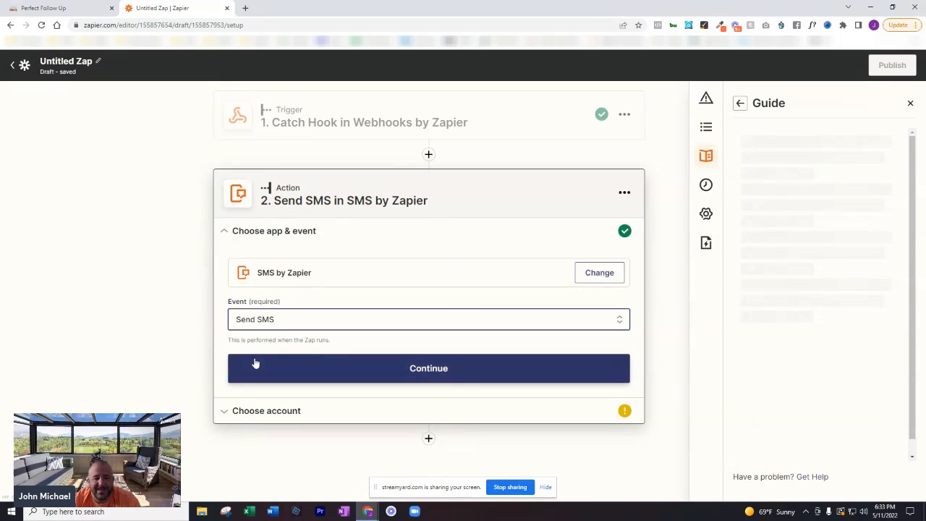
pyautogui.click(430, 368)
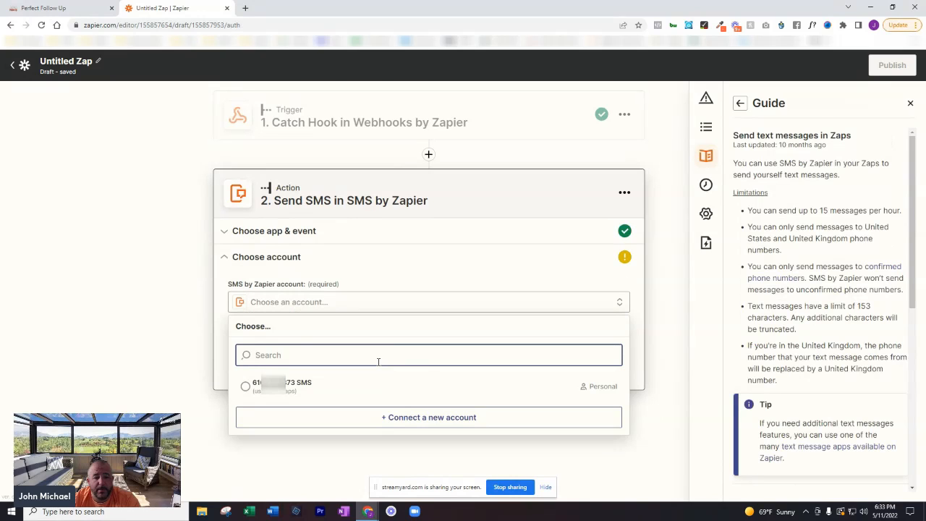
pyautogui.click(273, 385)
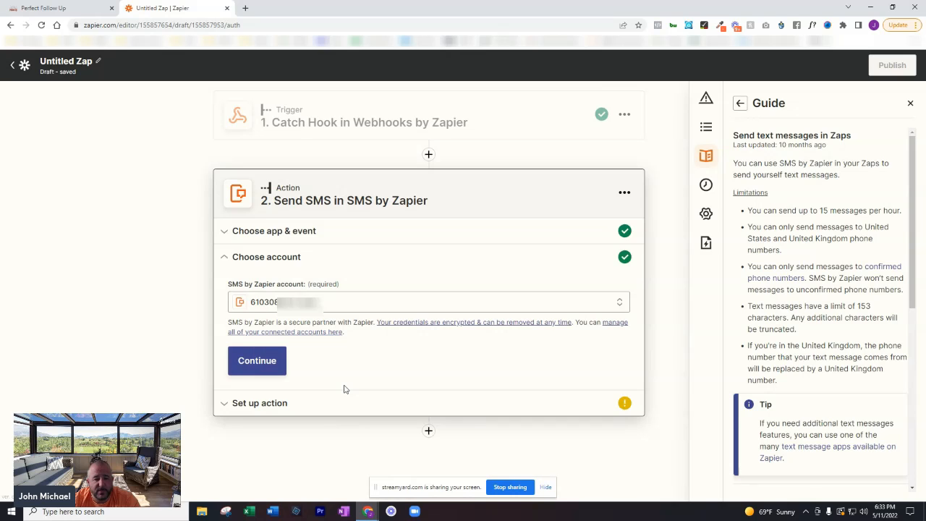
pyautogui.click(268, 366)
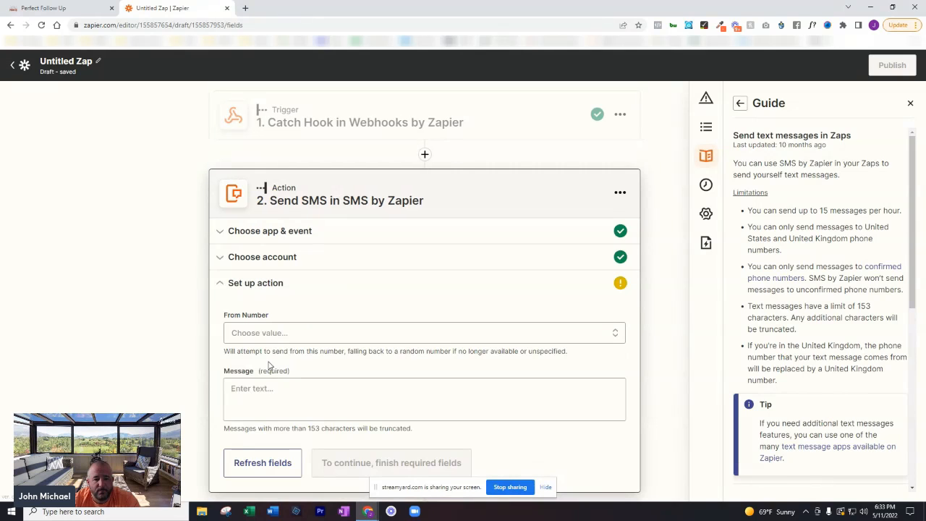
# Step: Enter "Demo Account Received Zap Info From Home Advisor" as the SMS message
pyautogui.click(272, 389)
pyautogui.write('Demo Account Received Zap Info From')
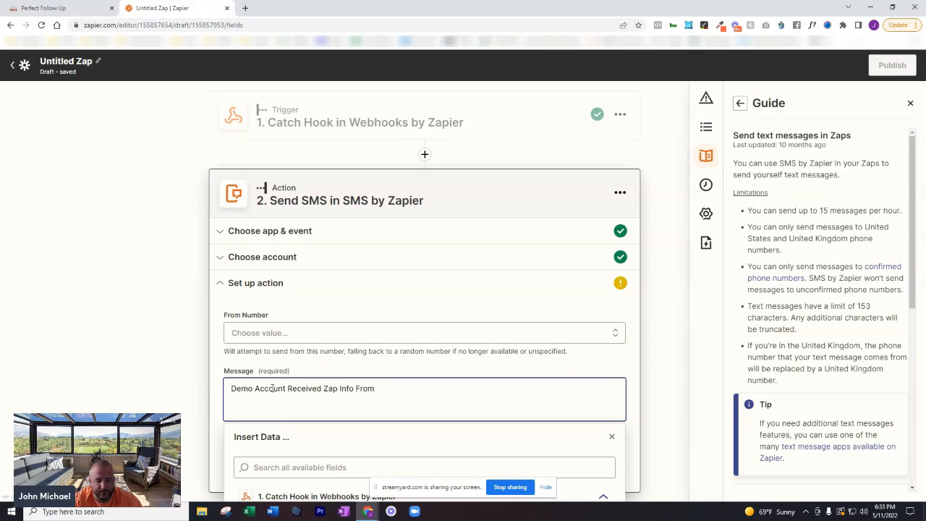
pyautogui.write(' Home Advisor')
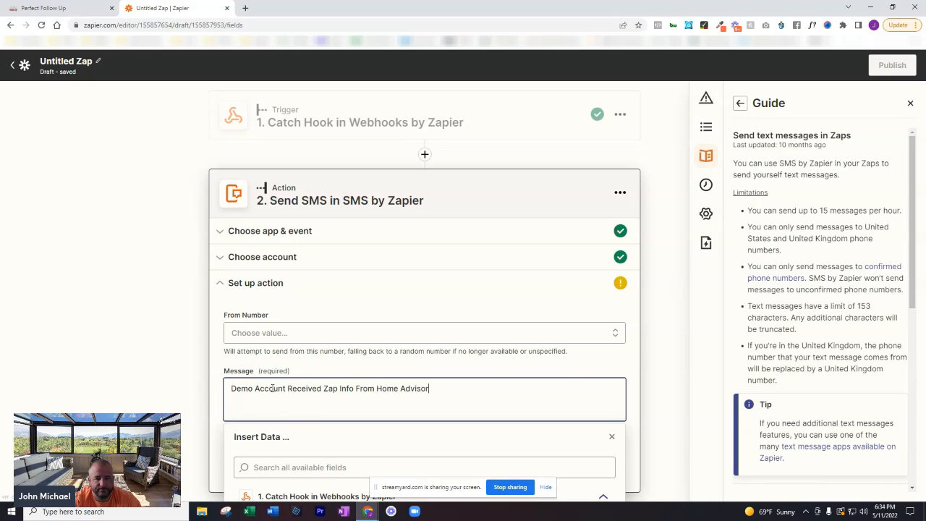
pyautogui.click(537, 306)
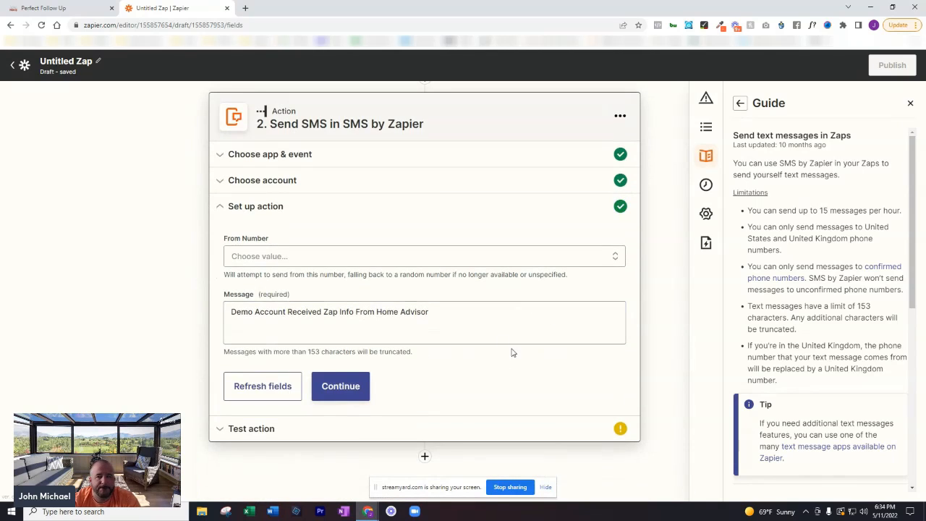
# Step: Run the test of the Send SMS action, review the returned data and close the guide
pyautogui.click(362, 386)
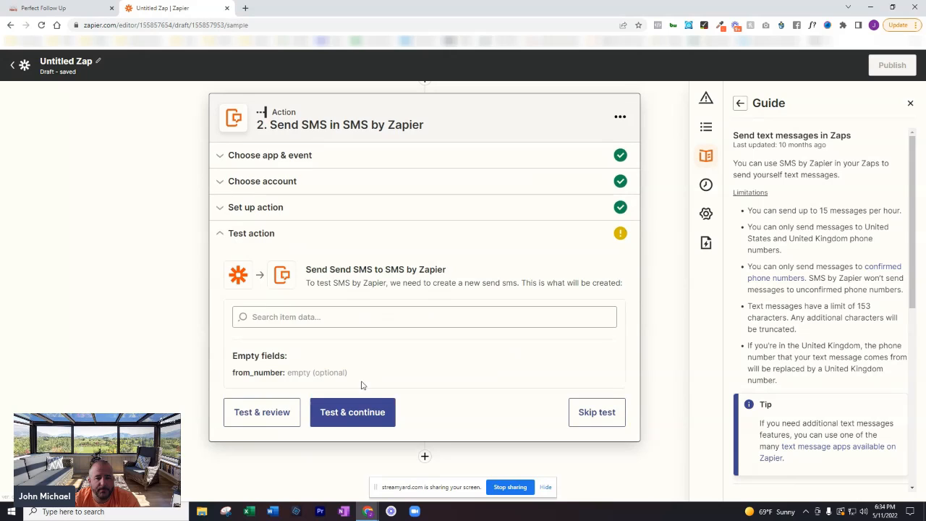
pyautogui.click(330, 428)
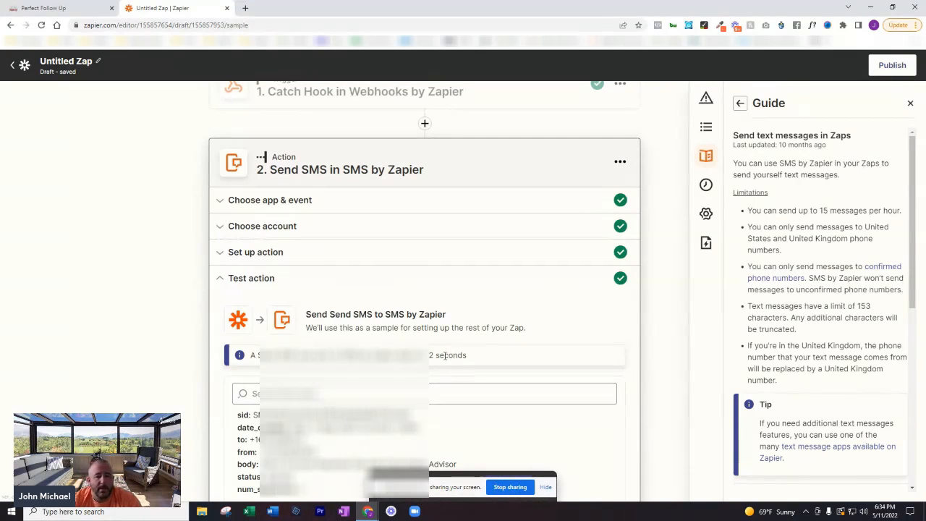
pyautogui.scroll(1, 481, 320)
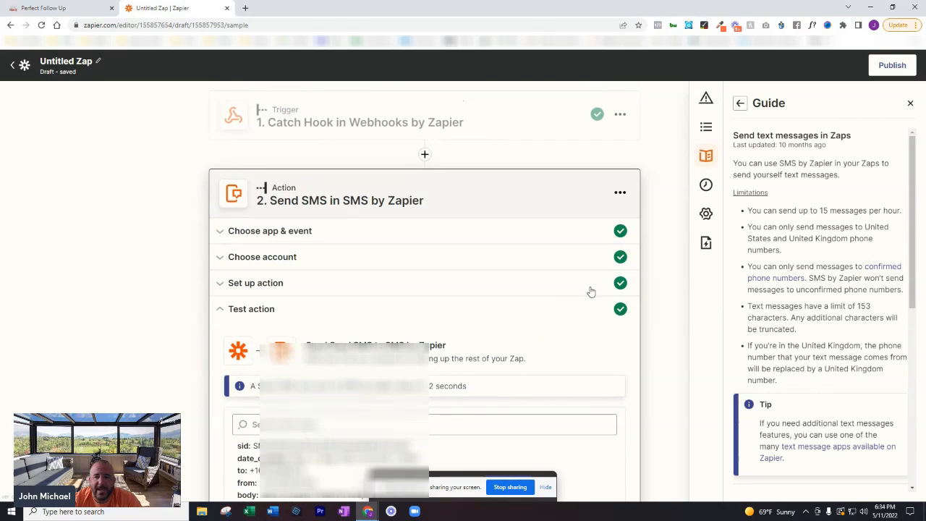
pyautogui.click(910, 103)
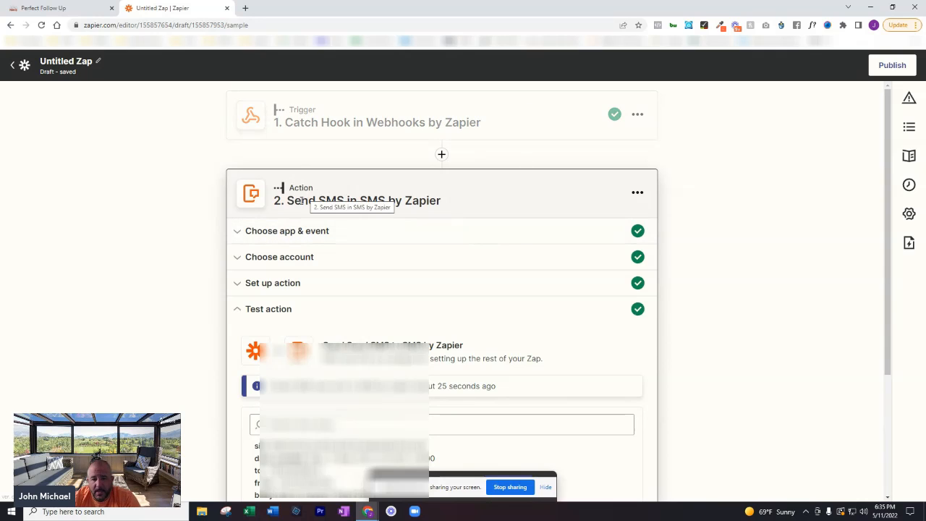
pyautogui.scroll(-2, 523, 215)
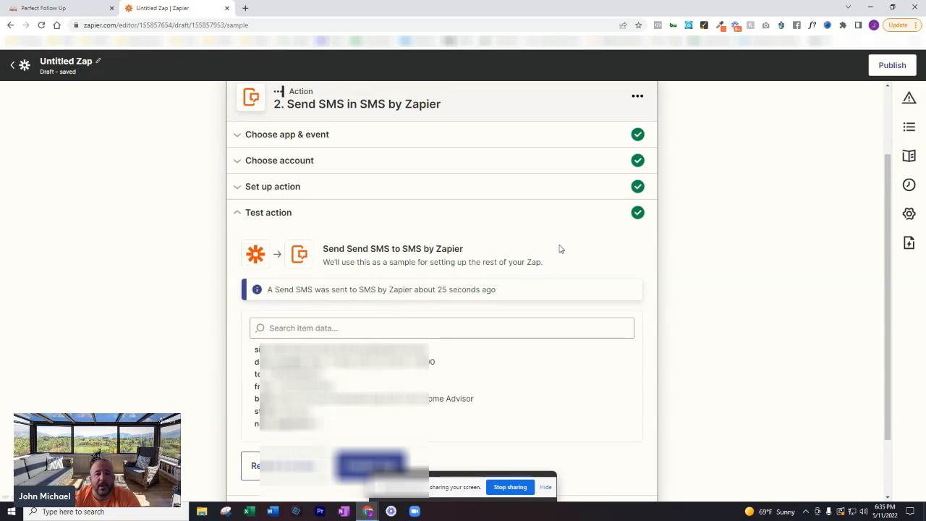
pyautogui.scroll(2, 560, 235)
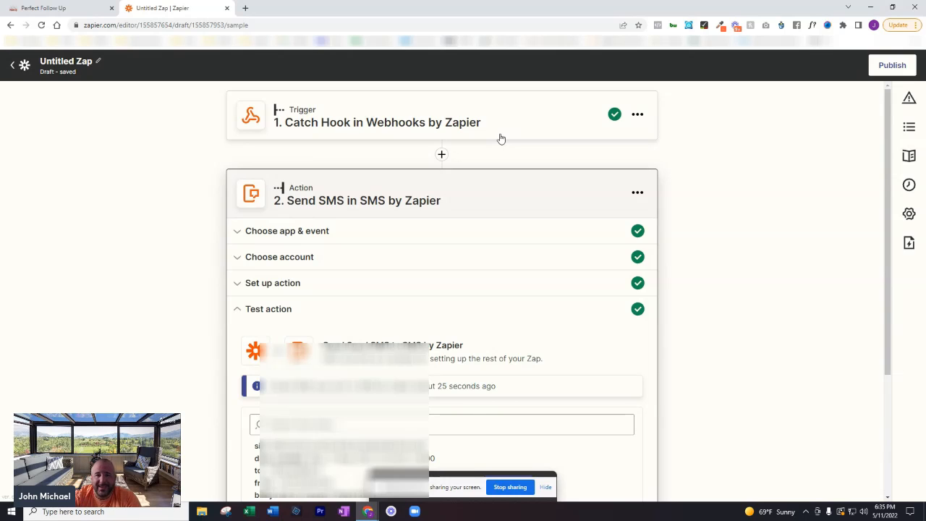
# Step: Delete the Send SMS action from the Zap and confirm the deletion
pyautogui.click(638, 194)
pyautogui.click(603, 239)
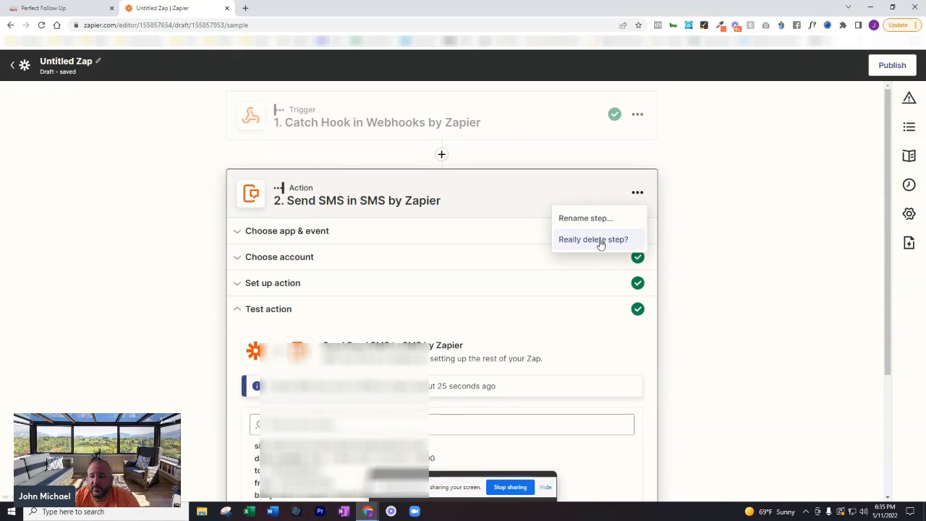
pyautogui.click(600, 243)
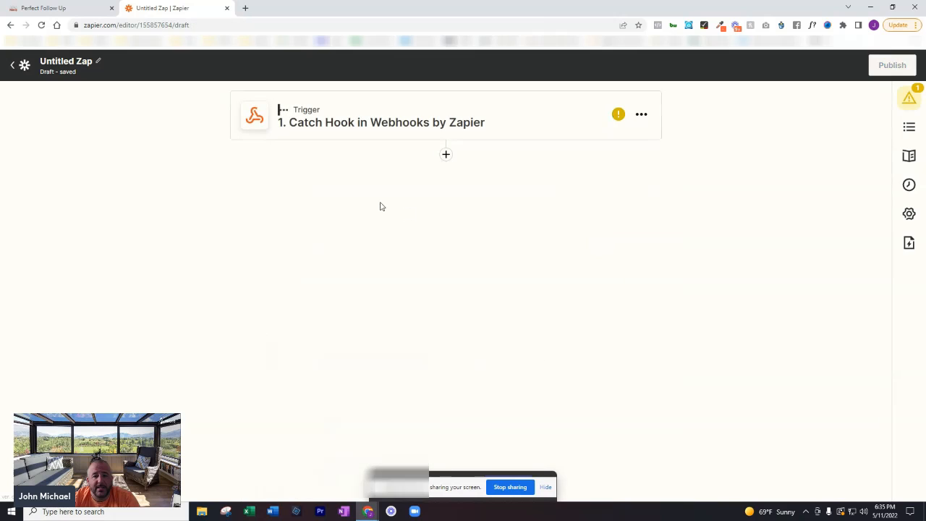
# Step: Add an action after the Catch Hook trigger, search for "lead" and choose LeadConnector as its app
pyautogui.click(446, 157)
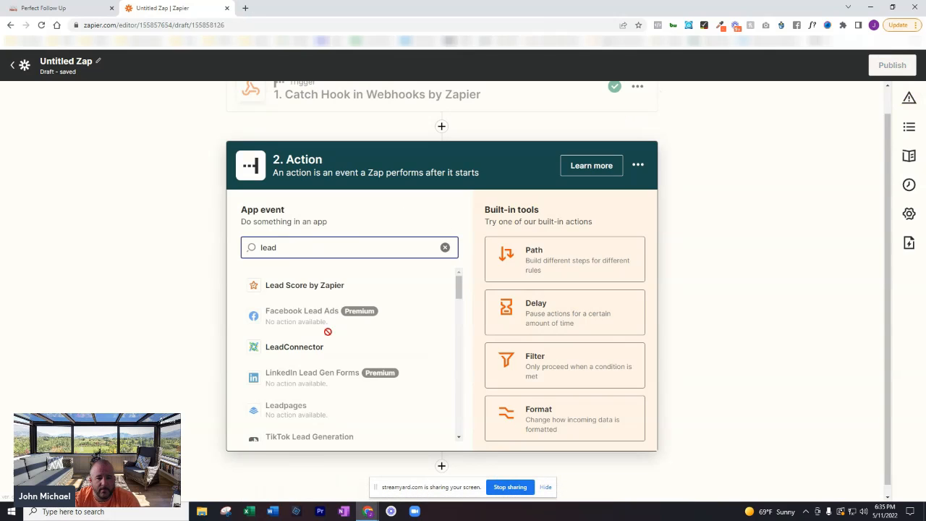
pyautogui.click(317, 351)
pyautogui.click(308, 231)
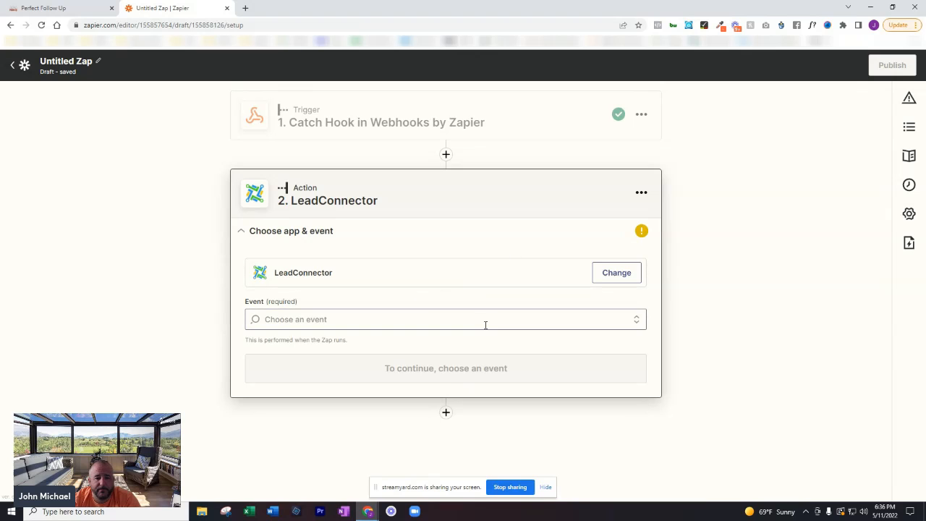
# Step: Set the LeadConnector action's event to Add/Update Opportunity and continue with the connected account
pyautogui.click(425, 319)
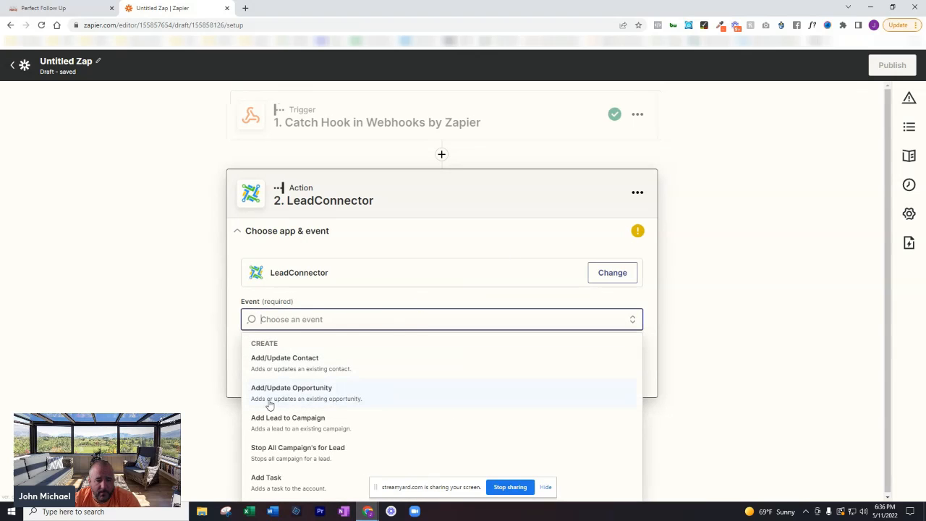
pyautogui.click(304, 390)
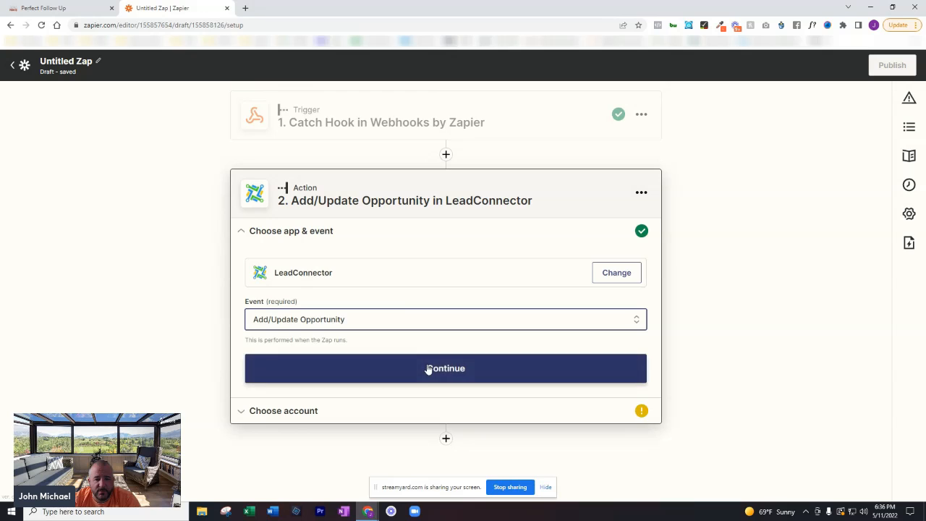
pyautogui.click(427, 369)
pyautogui.click(291, 371)
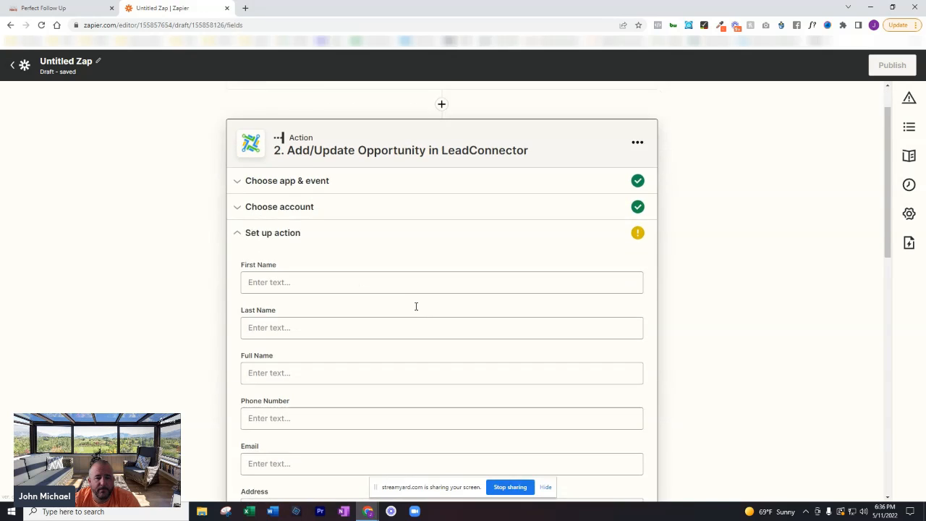
# Step: Review the Add/Update Opportunity fields, including the webhook data available for First Name and the Notes field
pyautogui.click(295, 231)
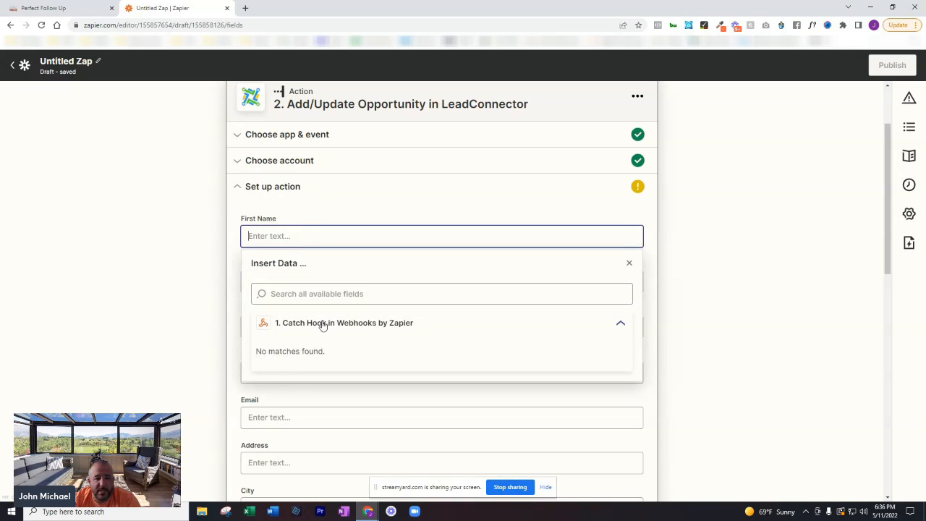
pyautogui.click(367, 207)
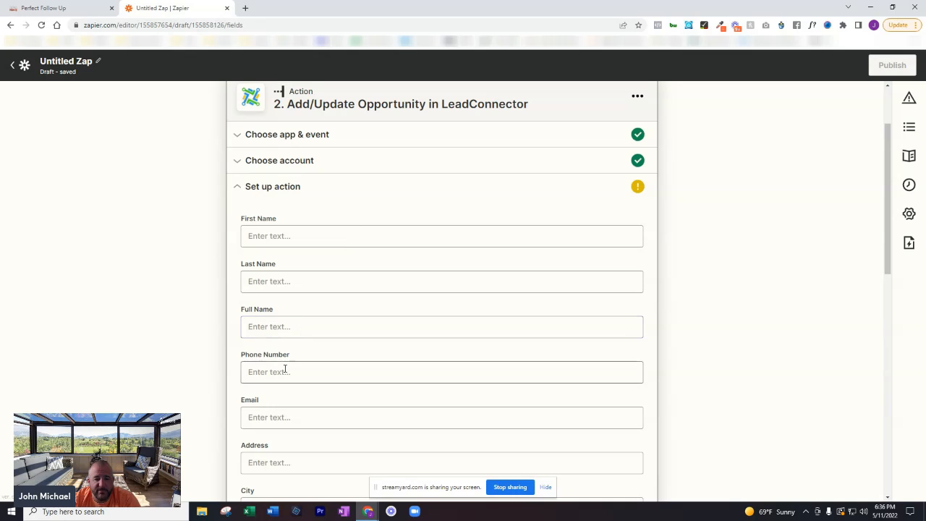
pyautogui.scroll(-5, 295, 412)
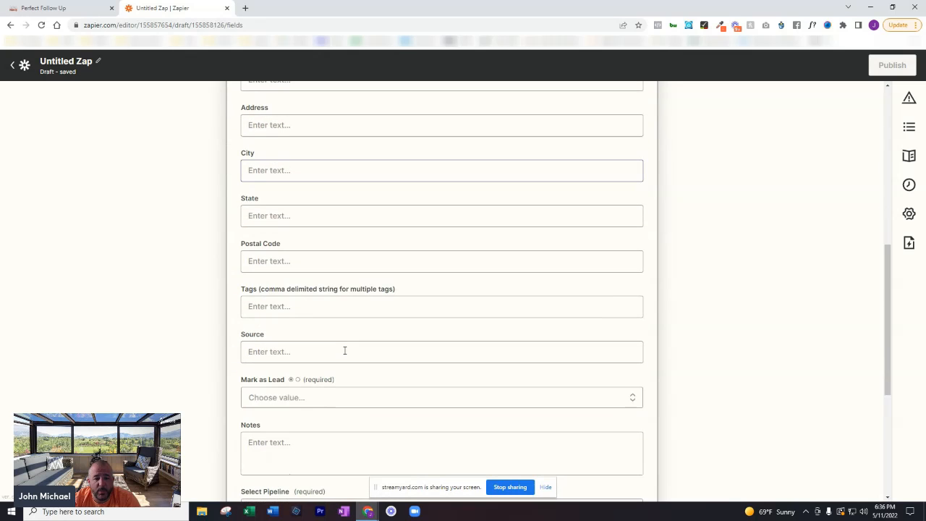
pyautogui.scroll(-3, 344, 350)
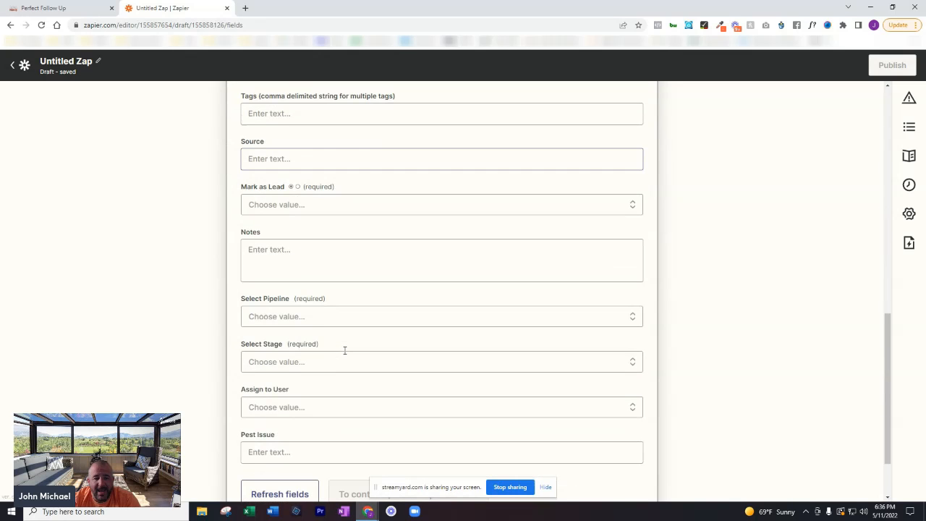
pyautogui.click(298, 251)
pyautogui.click(709, 248)
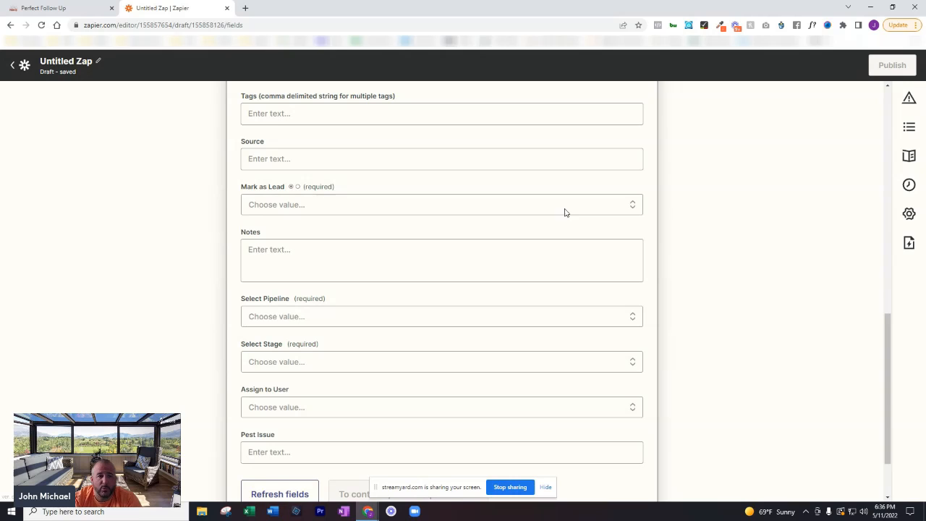
# Step: Switch to Perfect Follow Up, leave the settings and show the A: Facebook Lead Form pipeline's opportunities
pyautogui.click(89, 9)
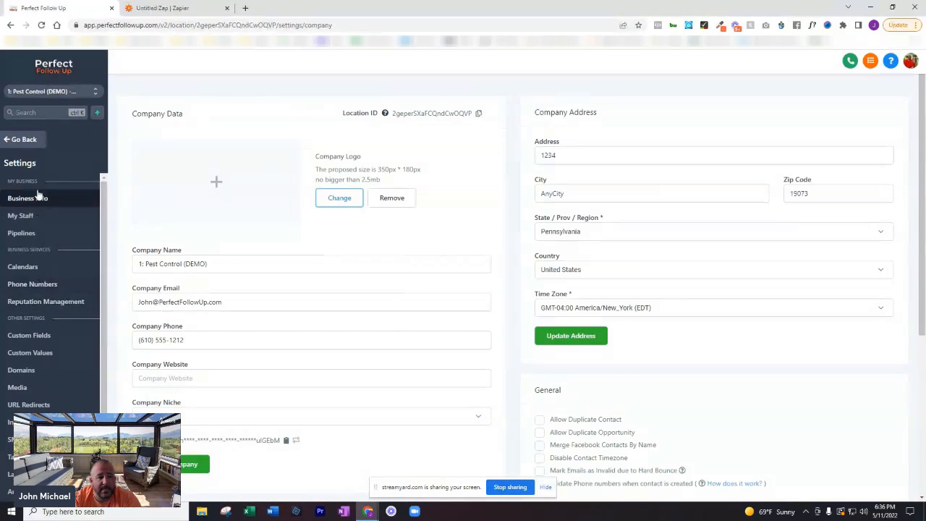
pyautogui.click(32, 141)
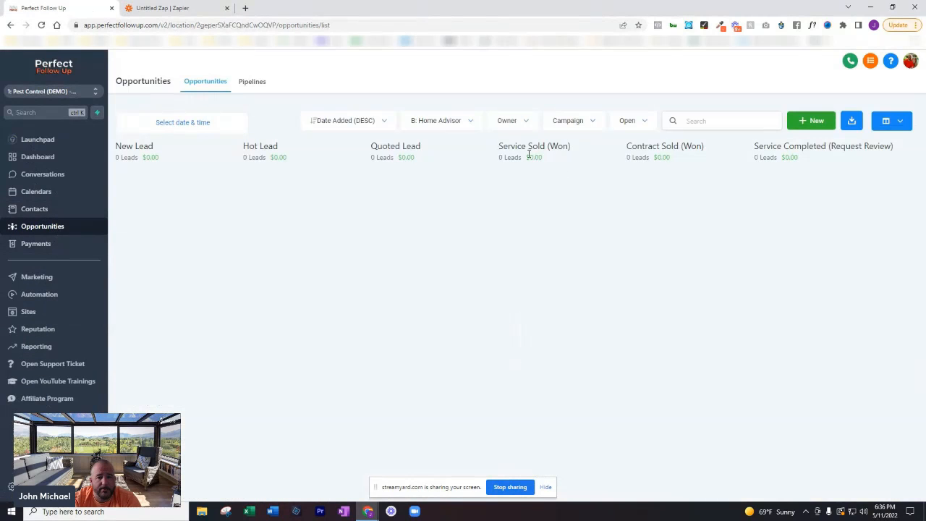
pyautogui.click(442, 121)
pyautogui.click(457, 142)
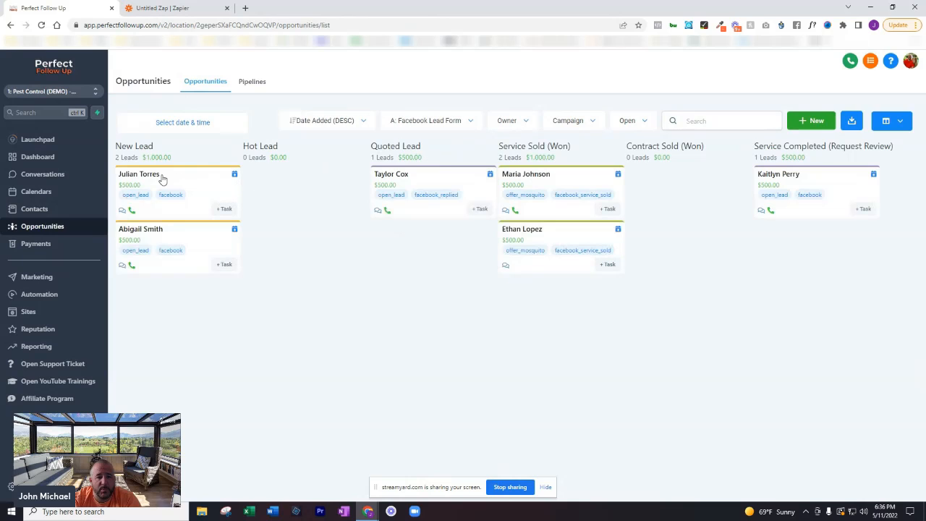
# Step: View the second New Lead's contact record and its opportunity's notes, then close the opportunity without changes
pyautogui.click(152, 230)
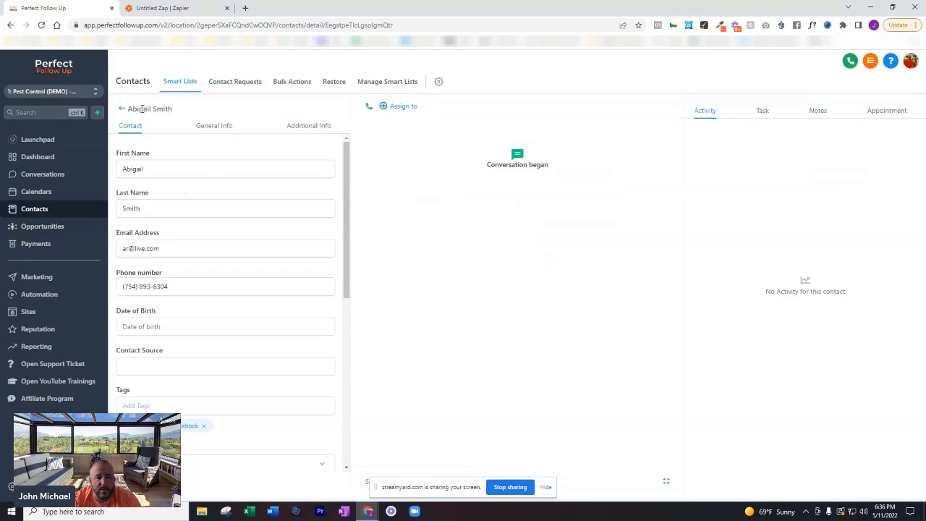
pyautogui.click(121, 108)
pyautogui.click(202, 239)
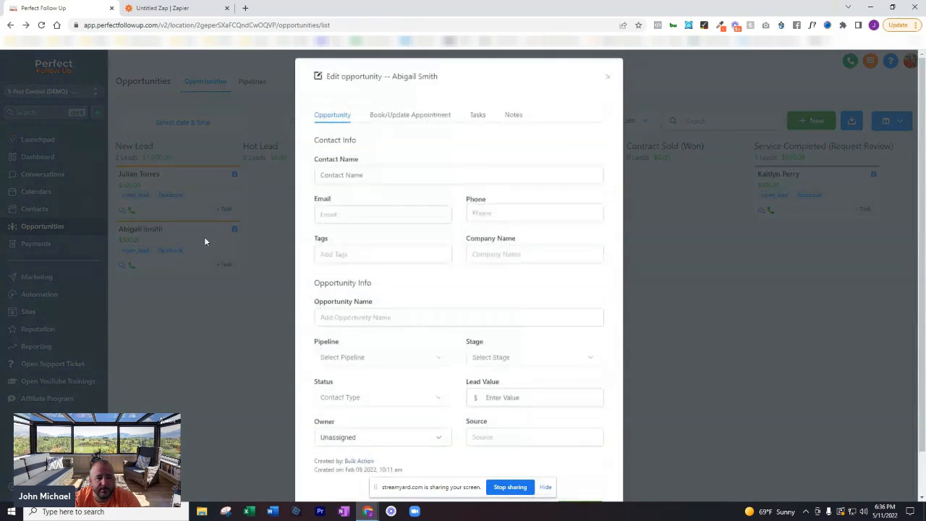
pyautogui.click(515, 120)
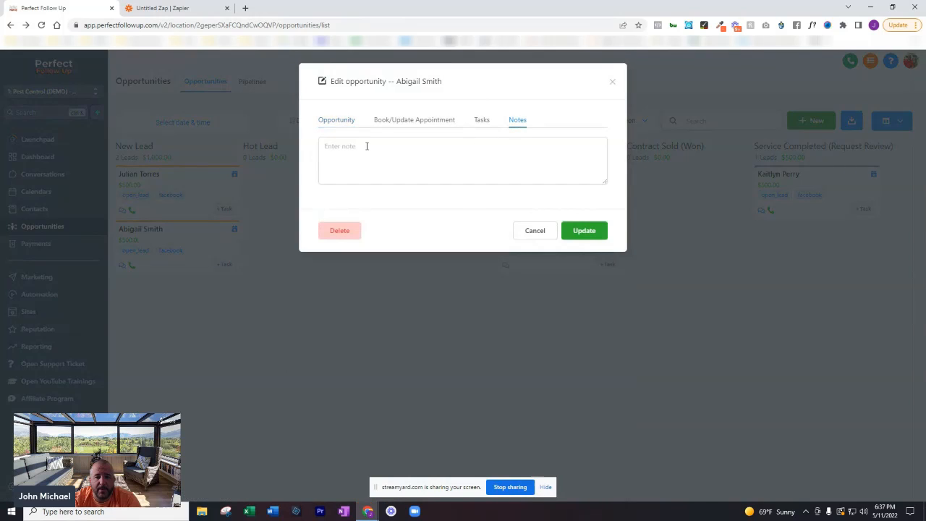
pyautogui.click(612, 83)
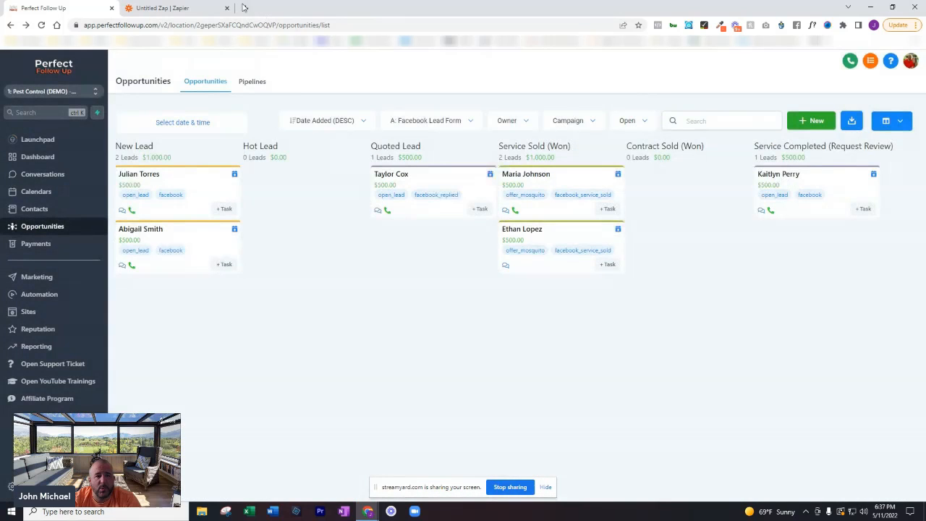
# Step: Switch back to Zapier and review the opportunity action's fields from First Name to the pipeline and stage settings
pyautogui.click(190, 7)
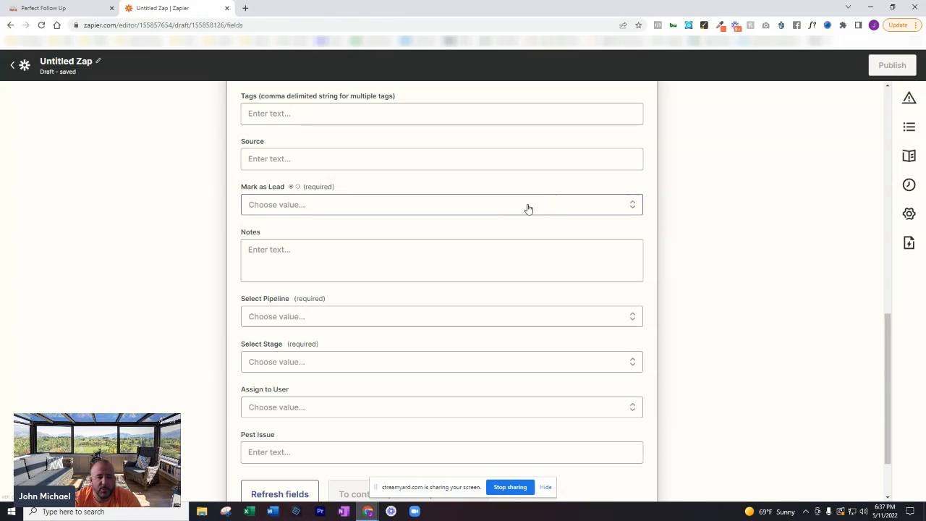
pyautogui.scroll(9, 548, 228)
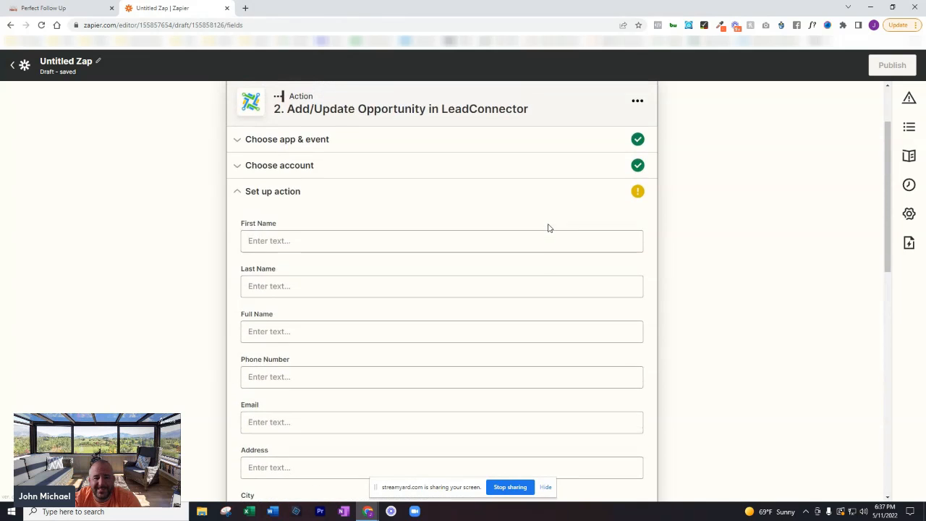
pyautogui.scroll(-9, 426, 232)
pyautogui.scroll(2, 429, 238)
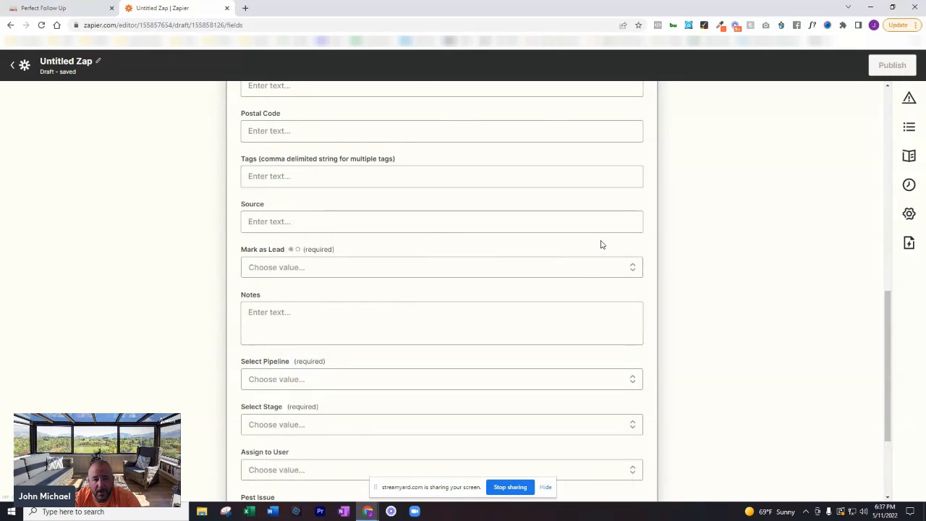
# Step: Switch to Perfect Follow Up and show the B: Home Advisor pipeline's opportunities
pyautogui.click(80, 7)
pyautogui.click(414, 118)
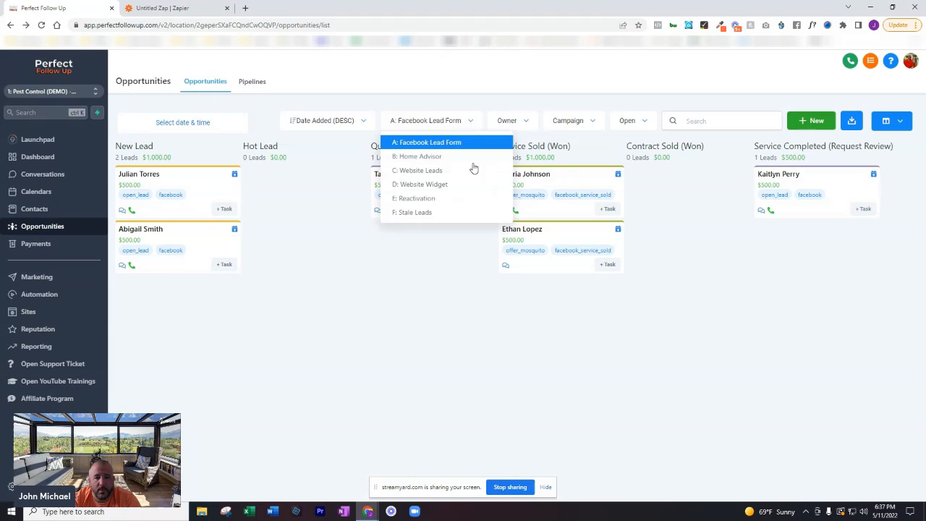
pyautogui.click(415, 156)
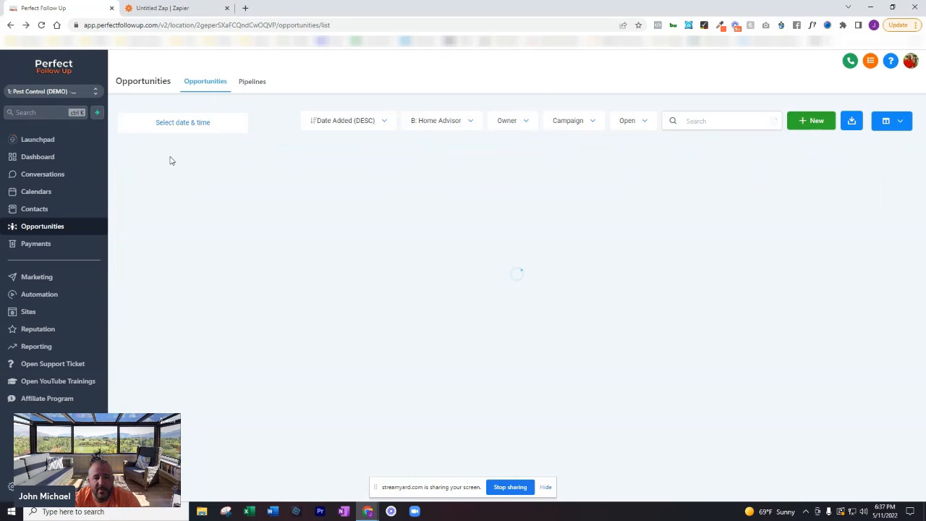
# Step: Switch to Zapier and set the opportunity action's pipeline to B: Home Advisor and its stage to New Lead
pyautogui.click(184, 9)
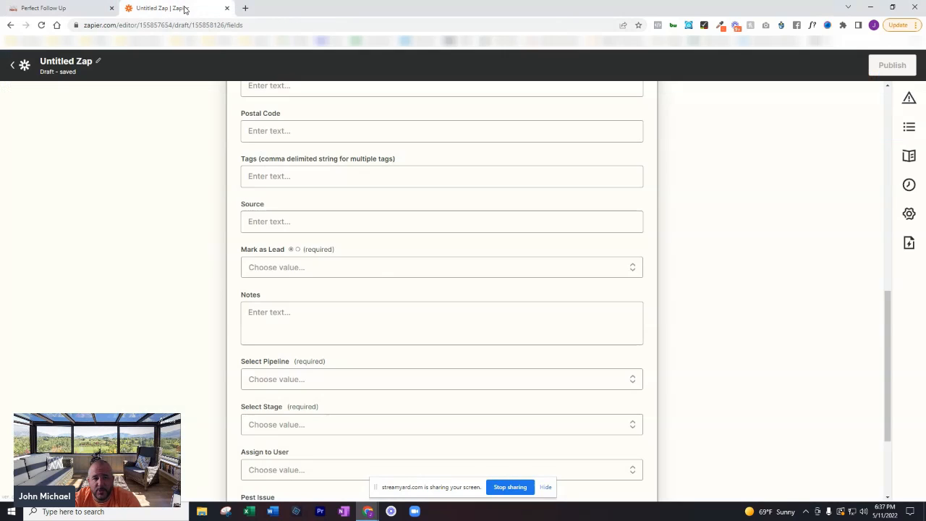
pyautogui.scroll(-1, 384, 273)
pyautogui.scroll(-1, 303, 289)
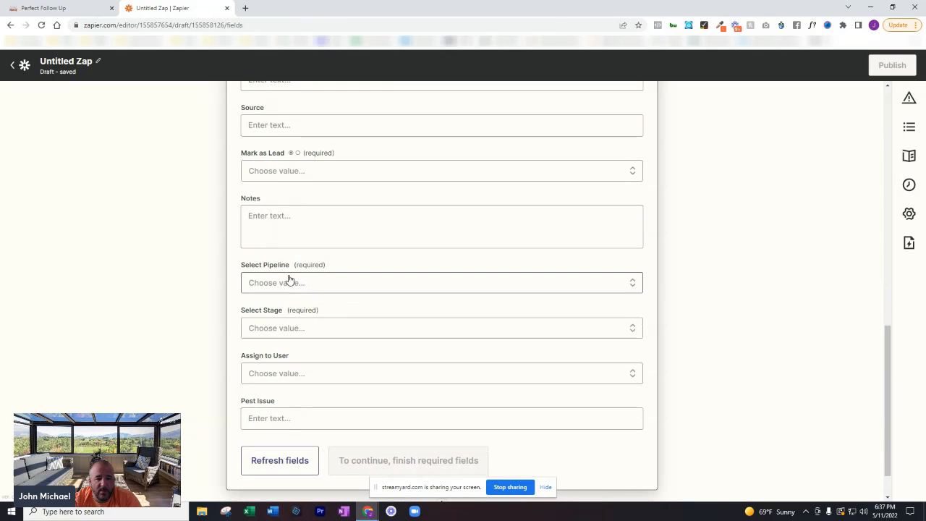
pyautogui.click(289, 282)
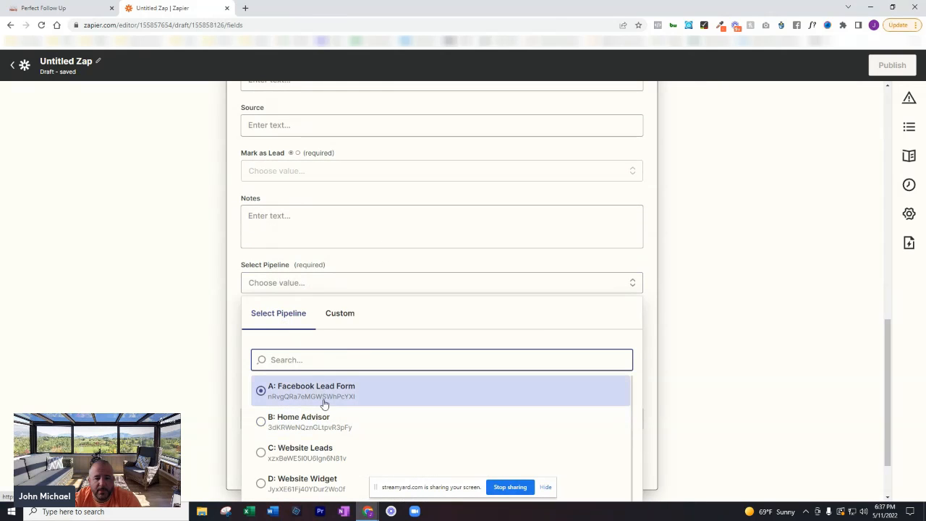
pyautogui.click(305, 418)
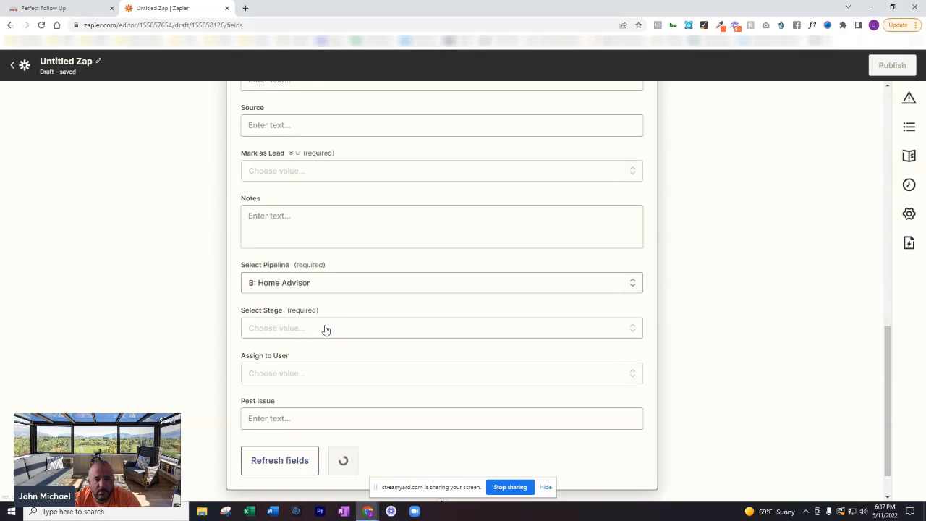
pyautogui.click(326, 329)
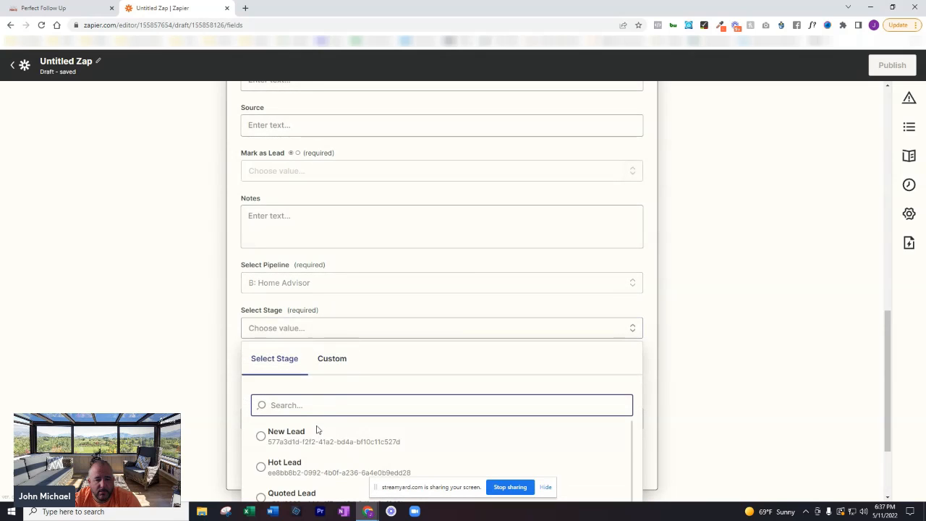
pyautogui.click(298, 437)
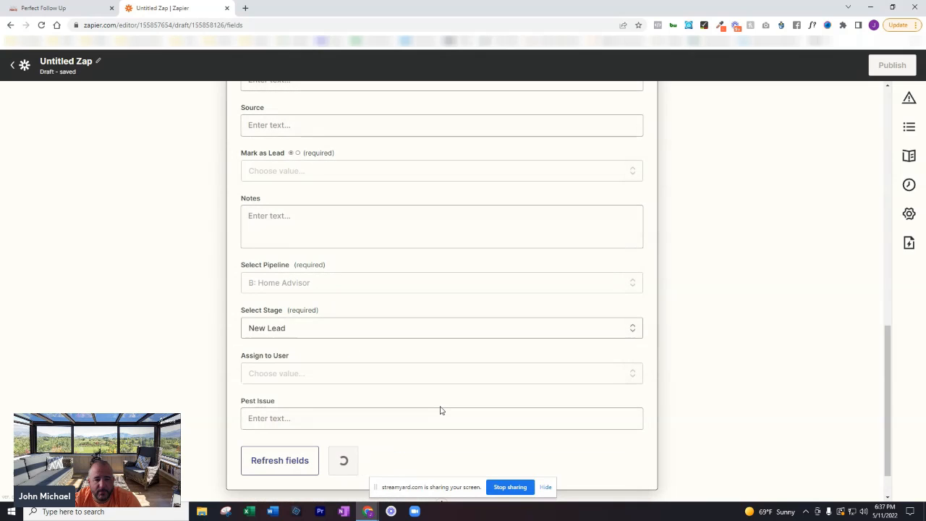
pyautogui.scroll(-1, 450, 399)
pyautogui.scroll(3, 374, 218)
pyautogui.scroll(1, 384, 216)
pyautogui.scroll(-3, 393, 217)
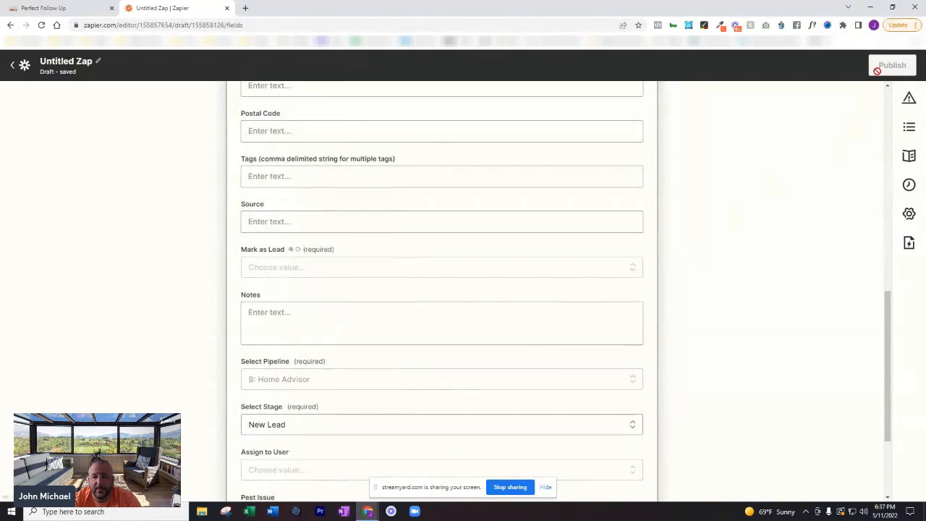
pyautogui.scroll(10, 734, 220)
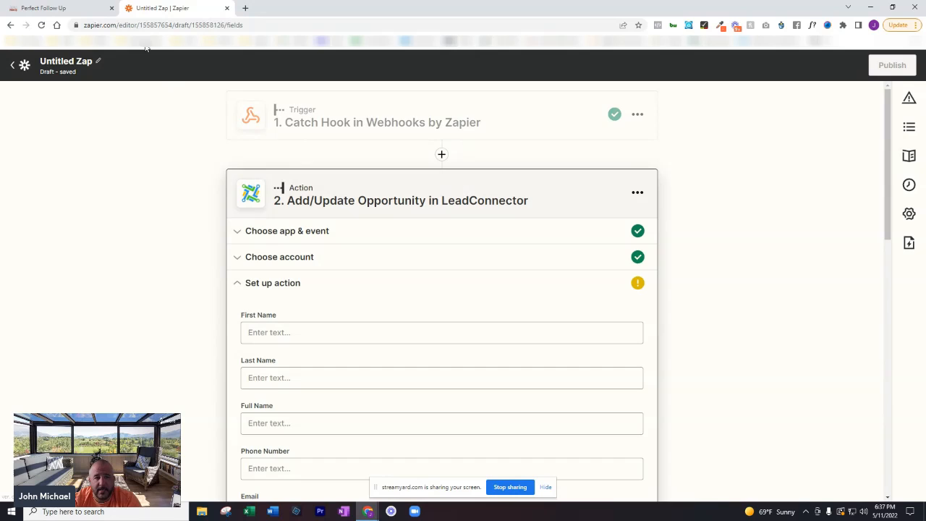
pyautogui.click(77, 7)
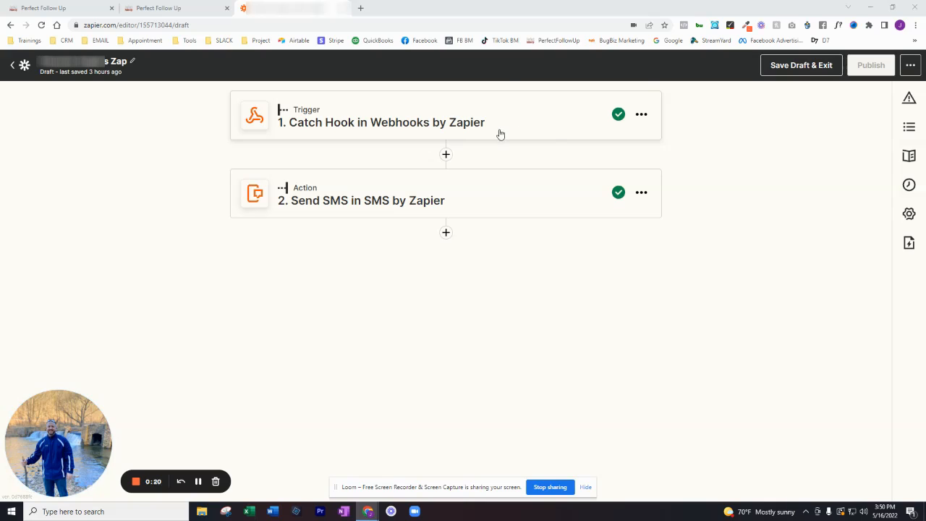
# Step: Open the Catch Hook trigger and proceed through its event and setup sections to the trigger test, leaving the child key empty
pyautogui.click(533, 120)
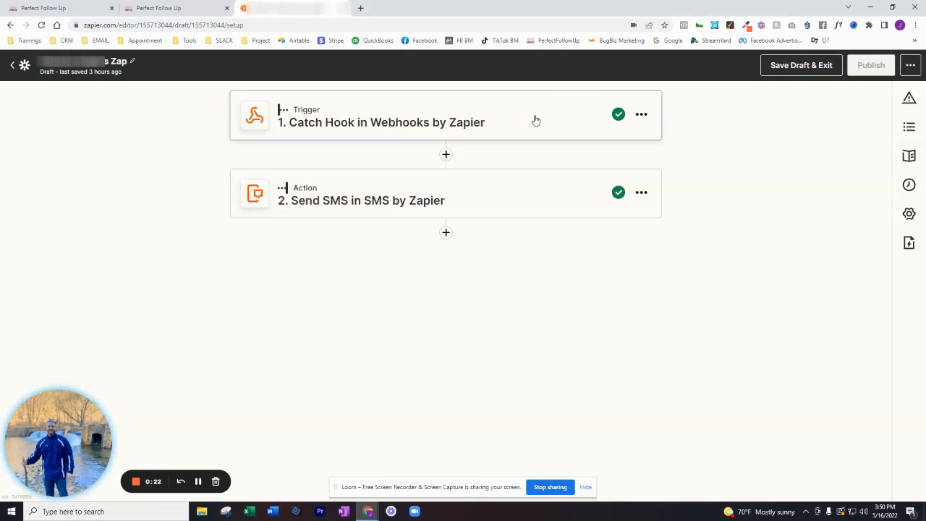
pyautogui.click(483, 296)
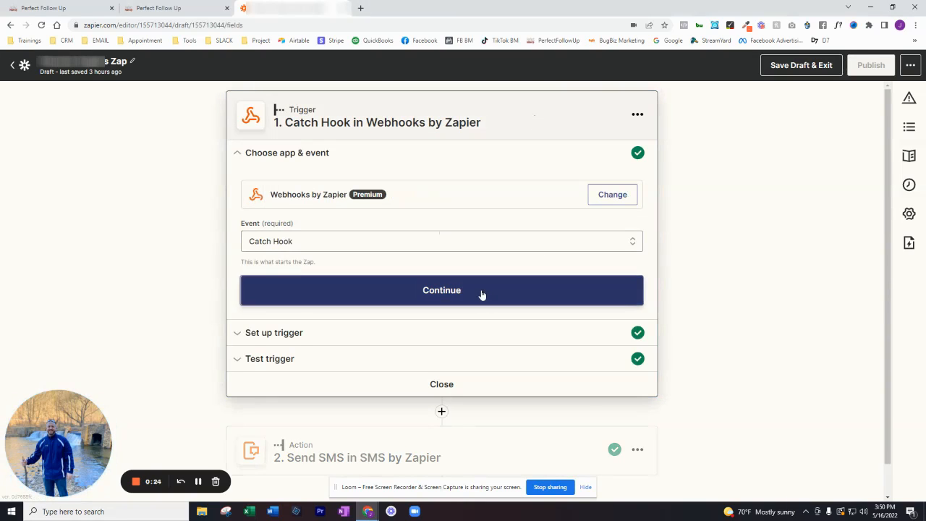
pyautogui.click(299, 289)
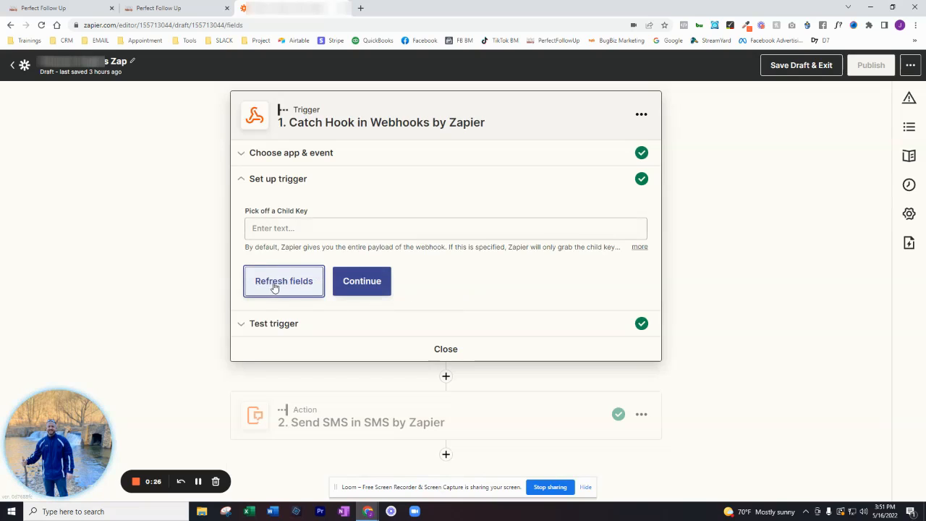
pyautogui.click(366, 288)
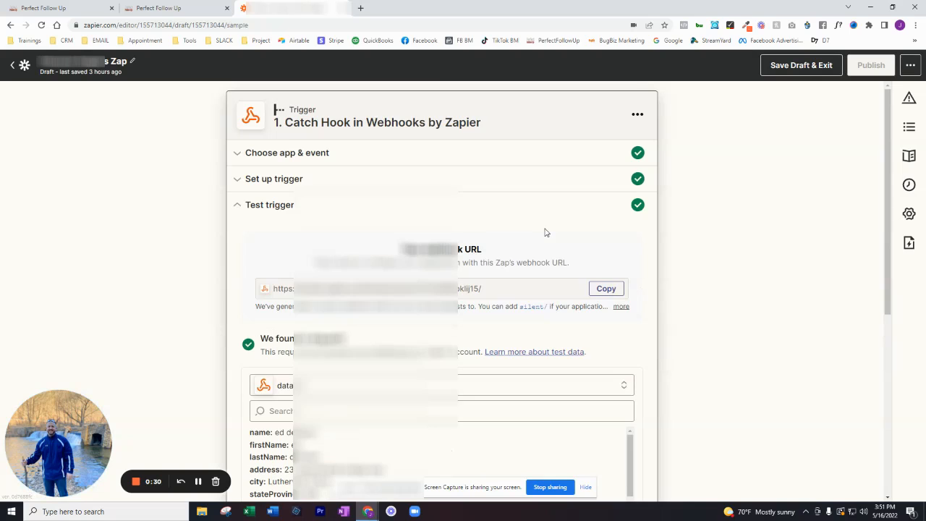
# Step: Load more test requests for the Catch Hook trigger and continue to the action with request C as the sample data
pyautogui.scroll(-3, 546, 232)
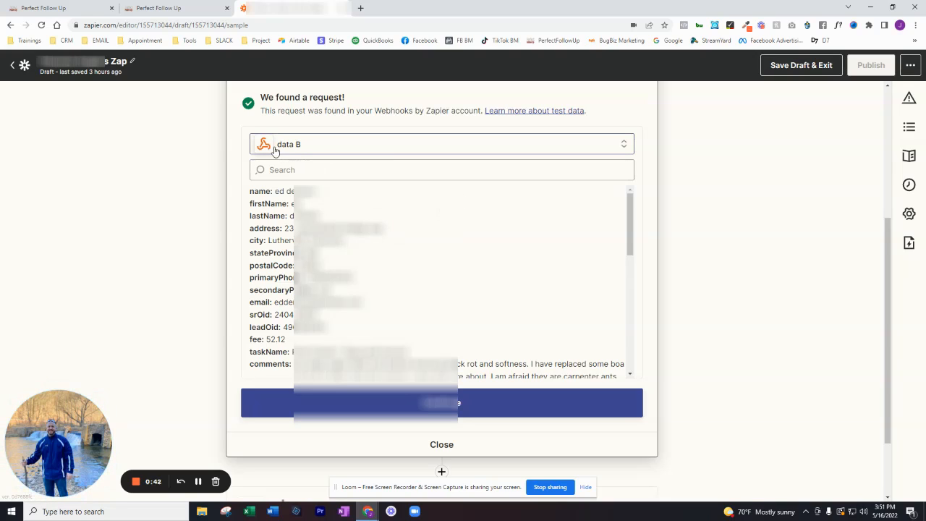
pyautogui.click(395, 148)
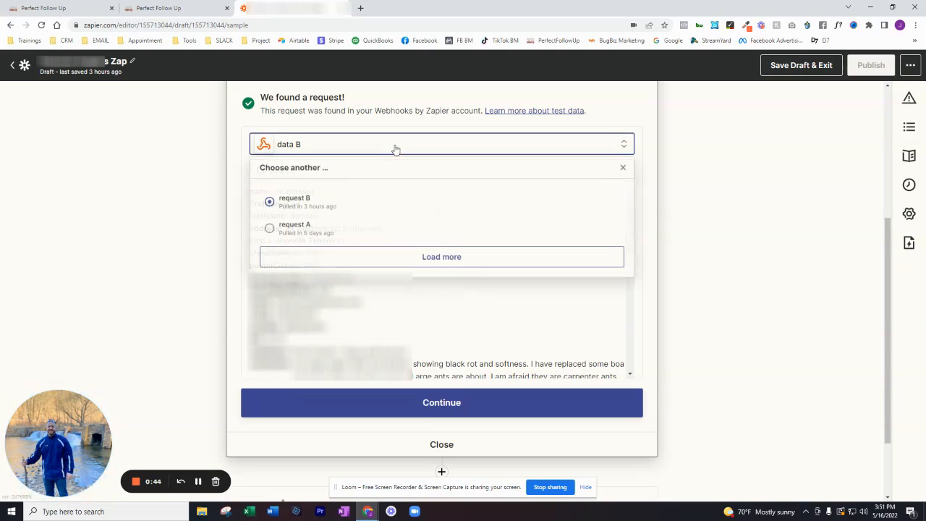
pyautogui.click(441, 258)
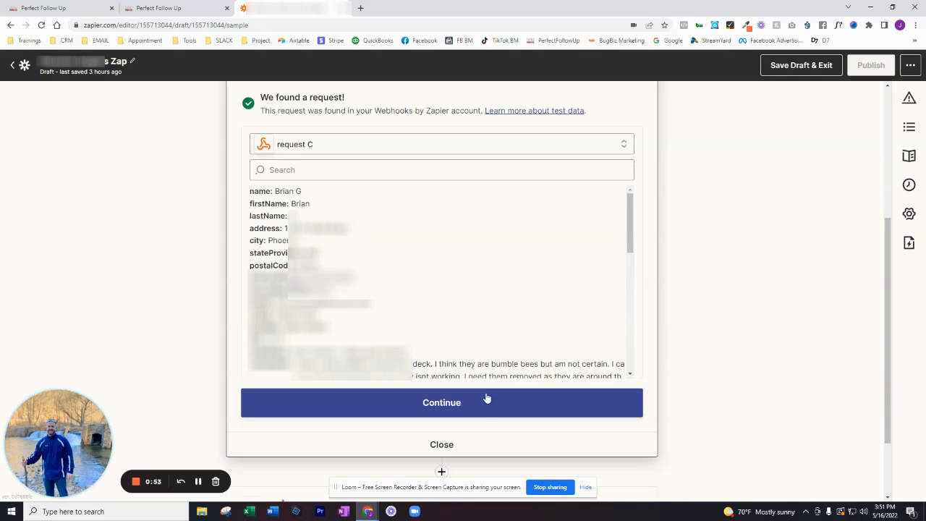
pyautogui.click(471, 408)
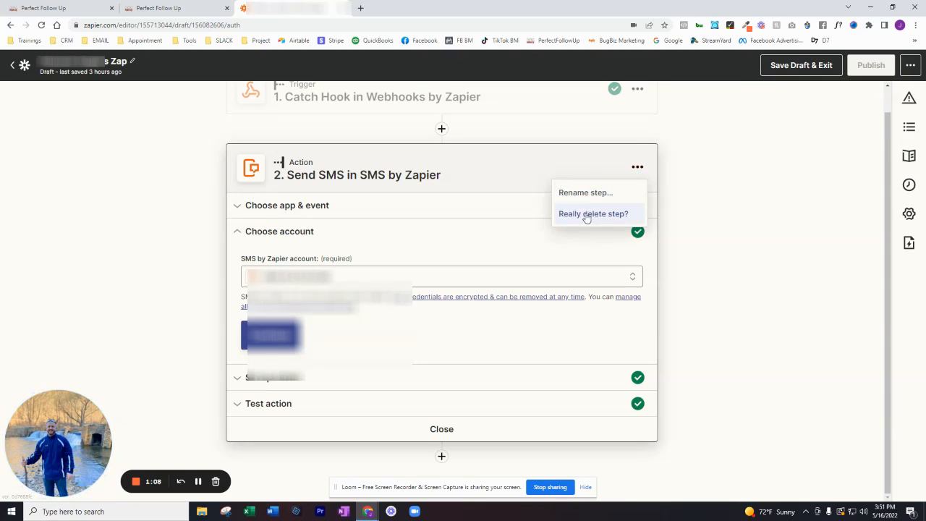
# Step: Delete the Send SMS action and add a LeadConnector action after the Catch Hook trigger in its place
pyautogui.click(587, 214)
pyautogui.click(446, 154)
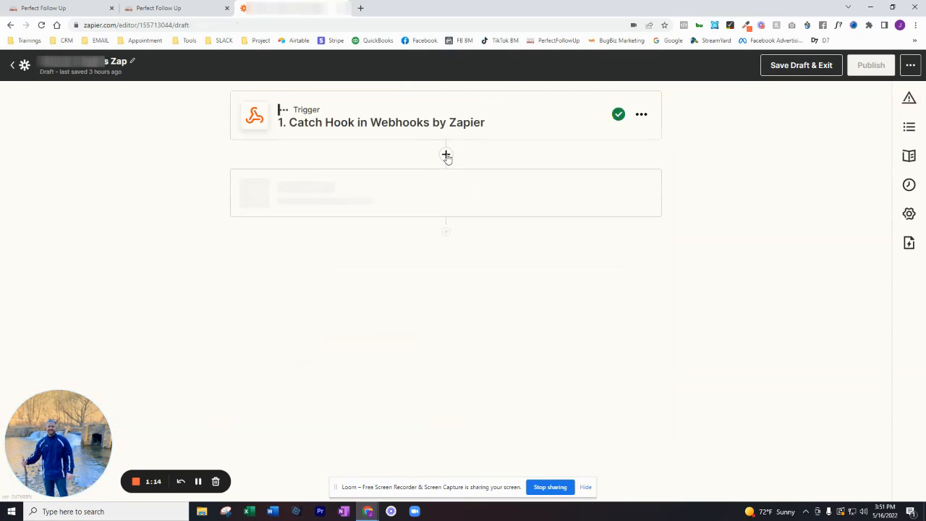
pyautogui.write('lead conn')
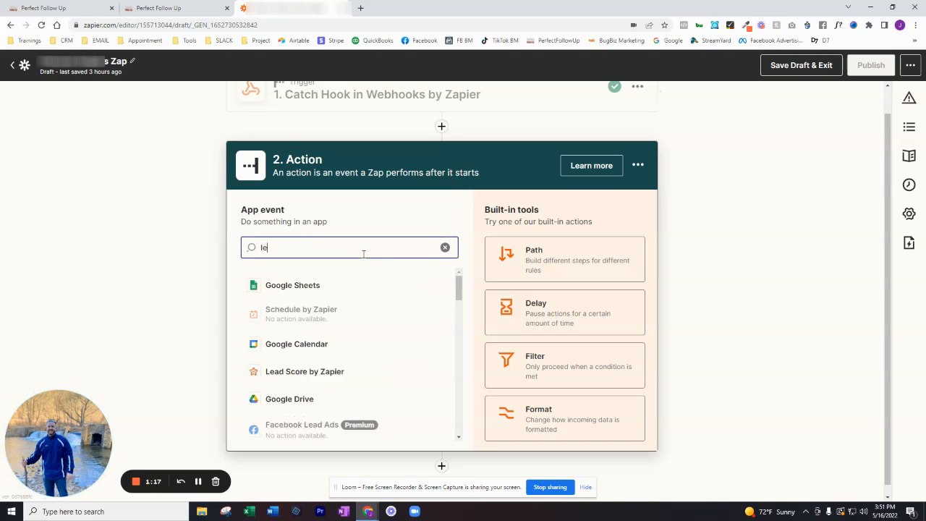
pyautogui.press('BackSpace')
pyautogui.press('BackSpace')
pyautogui.press('BackSpace')
pyautogui.press('BackSpace')
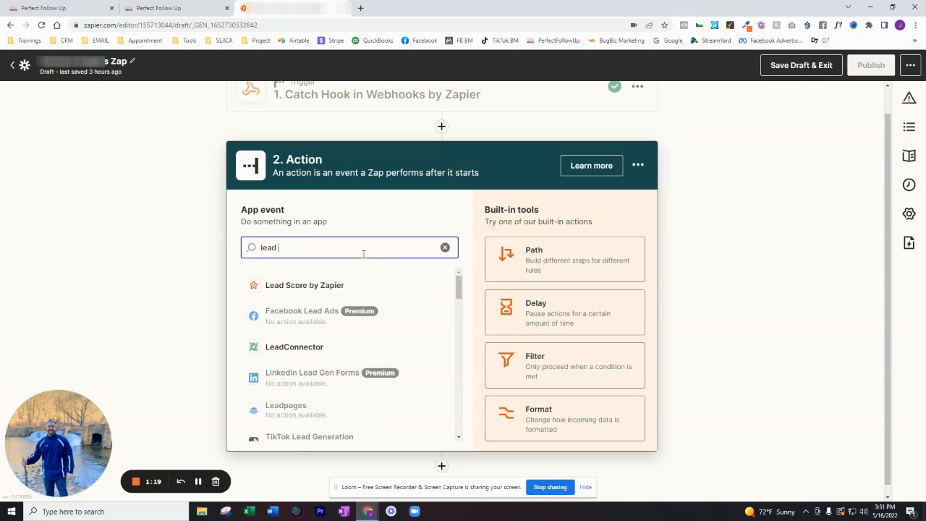
pyautogui.write('conn')
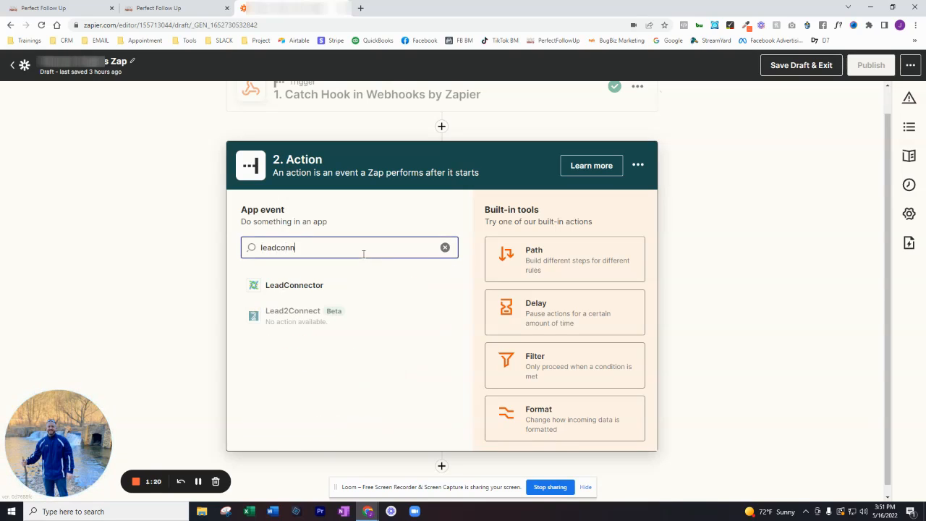
pyautogui.click(326, 287)
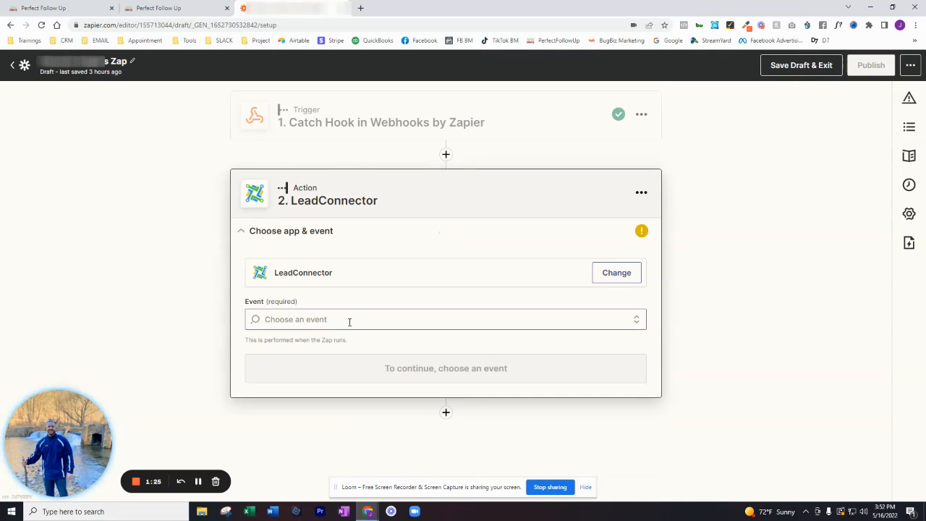
# Step: Set the LeadConnector action's event to Add/Update Opportunity, choose the second listed account and continue to the action setup
pyautogui.click(350, 322)
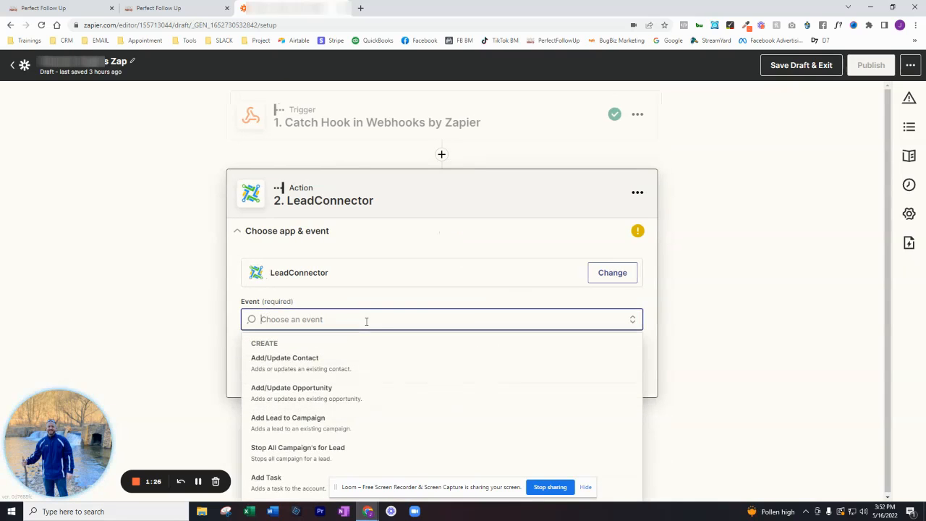
pyautogui.click(310, 392)
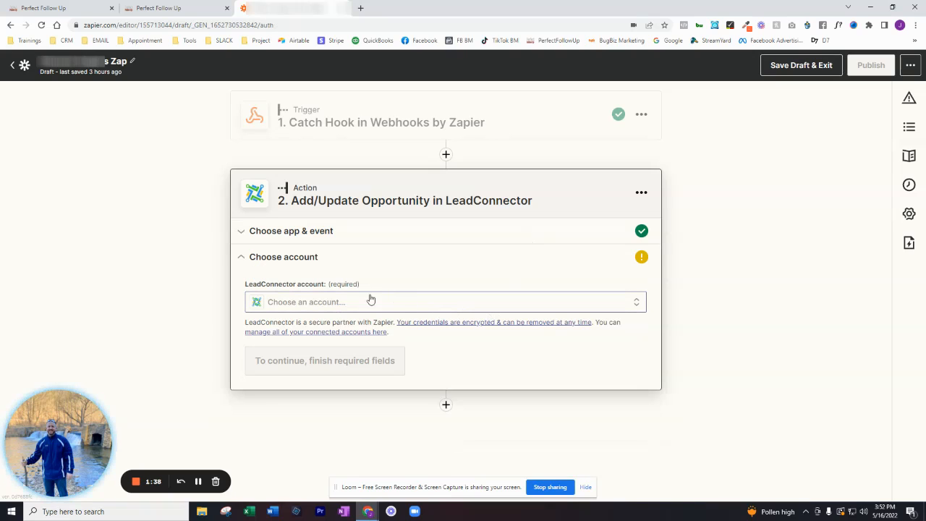
pyautogui.click(404, 308)
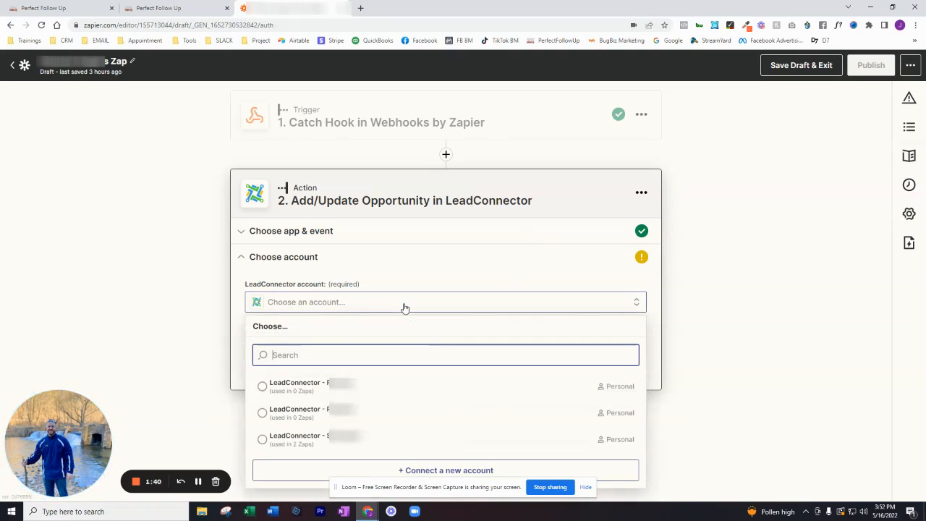
pyautogui.click(311, 415)
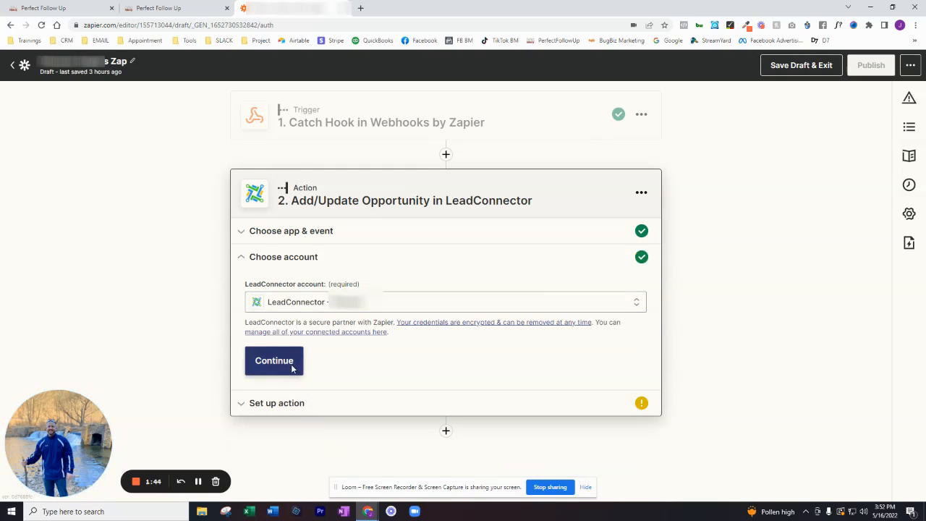
pyautogui.click(292, 361)
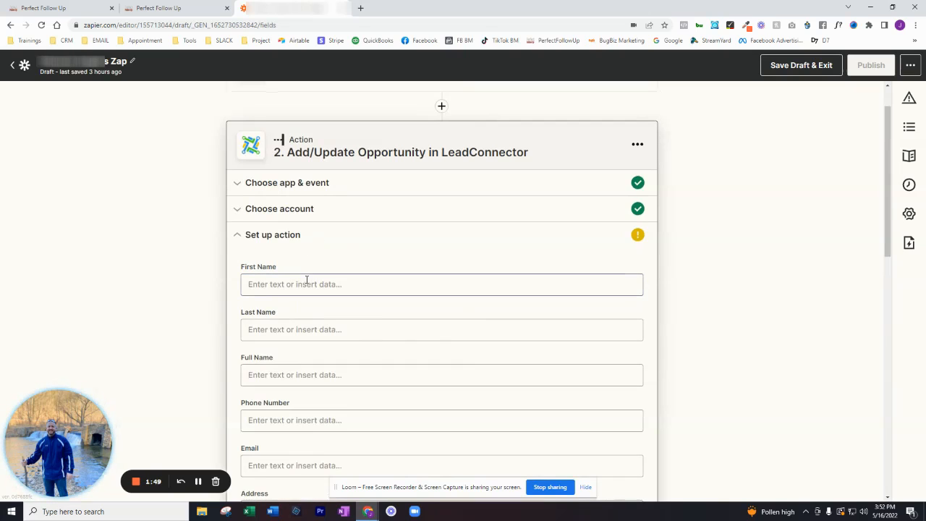
# Step: Map the opportunity action's First Name field to the First Name value from the Catch Hook data
pyautogui.scroll(-2, 303, 282)
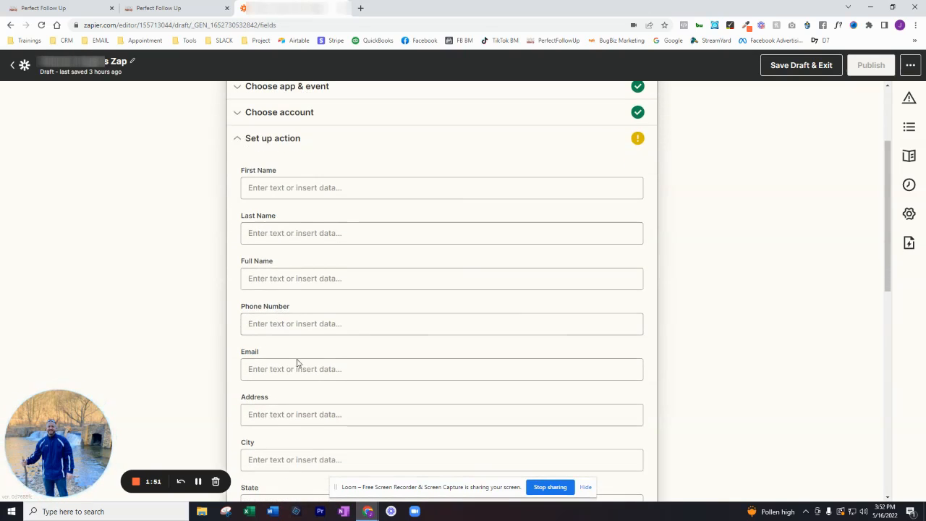
pyautogui.scroll(3, 365, 351)
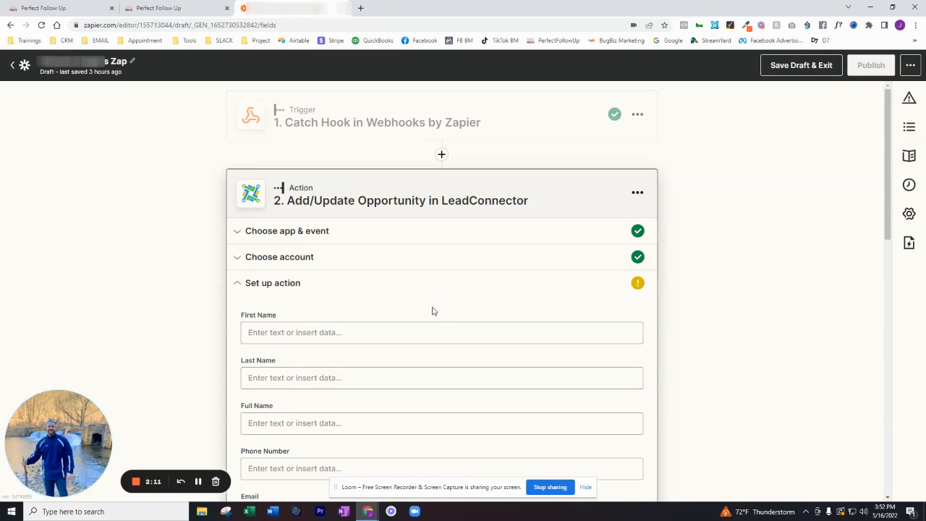
pyautogui.scroll(-1, 374, 270)
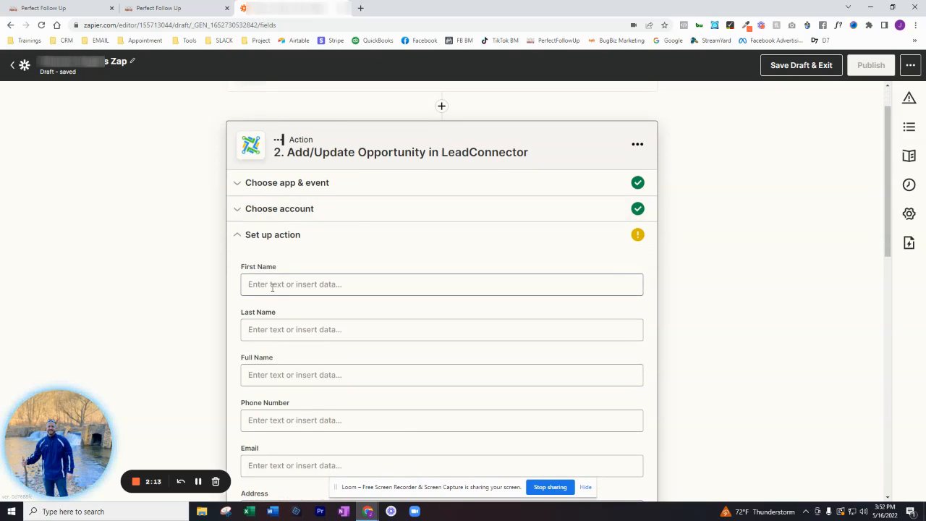
pyautogui.click(279, 287)
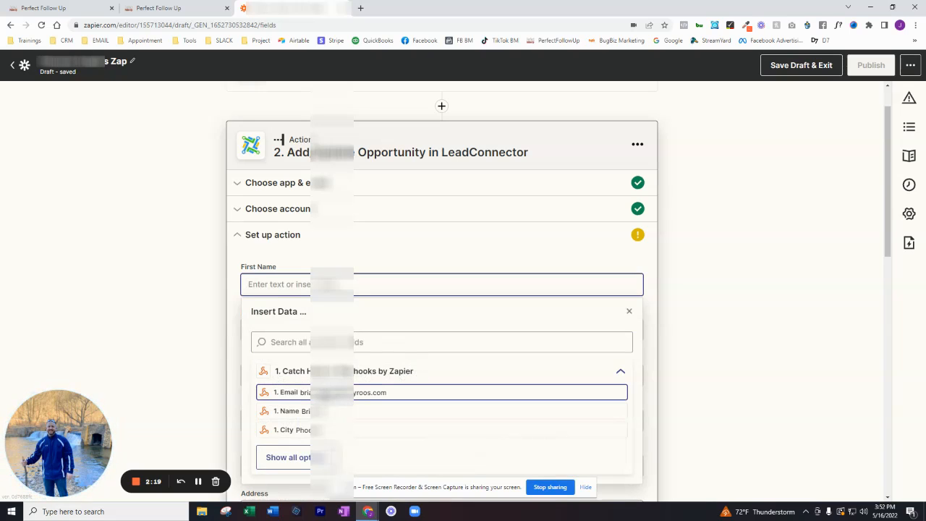
pyautogui.scroll(-1, 386, 382)
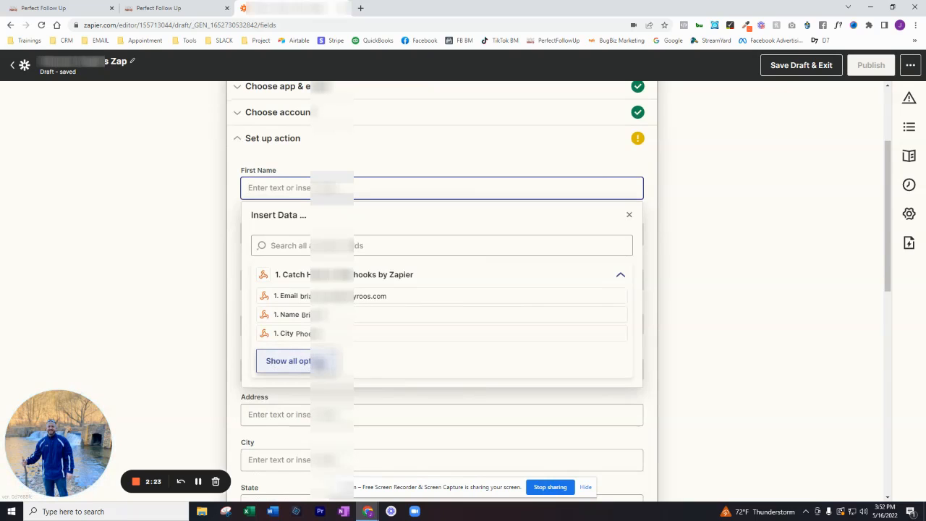
pyautogui.click(316, 362)
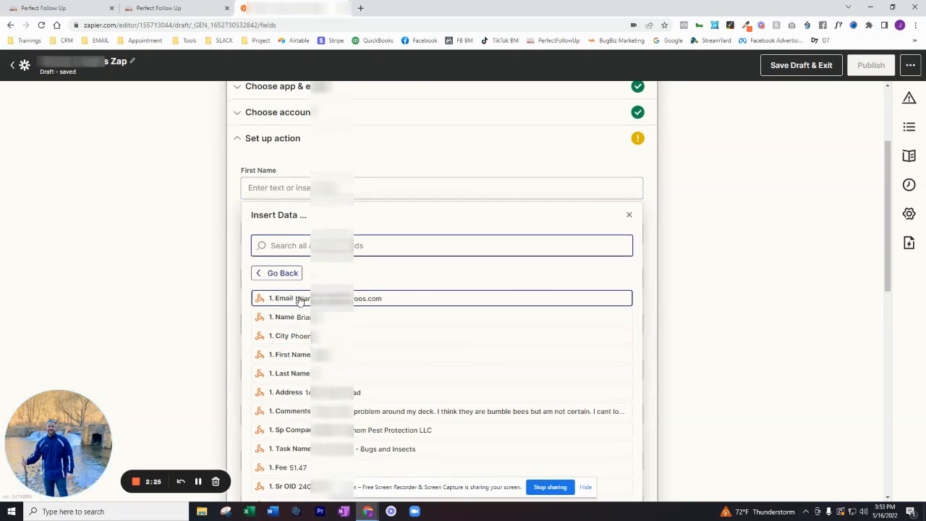
pyautogui.click(305, 356)
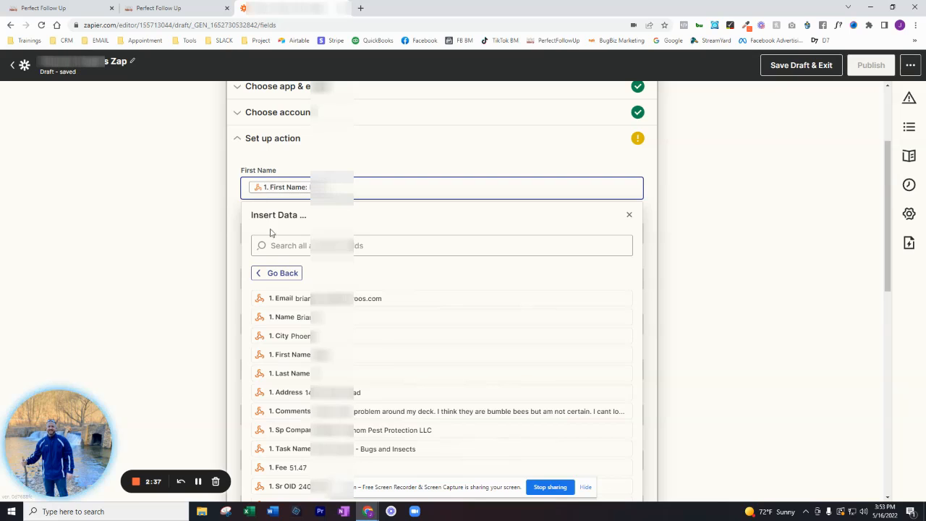
pyautogui.click(390, 142)
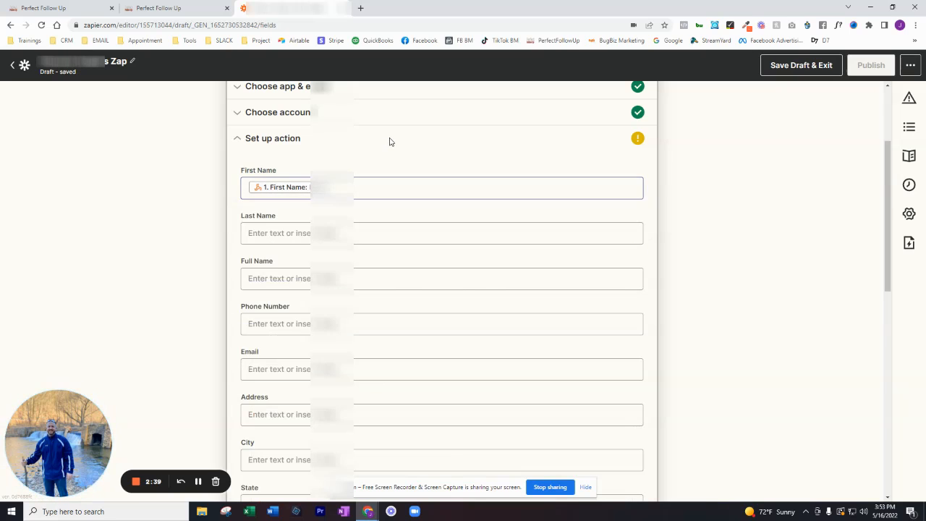
# Step: Map the Last Name field to the Last Name value from the Catch Hook data
pyautogui.click(272, 233)
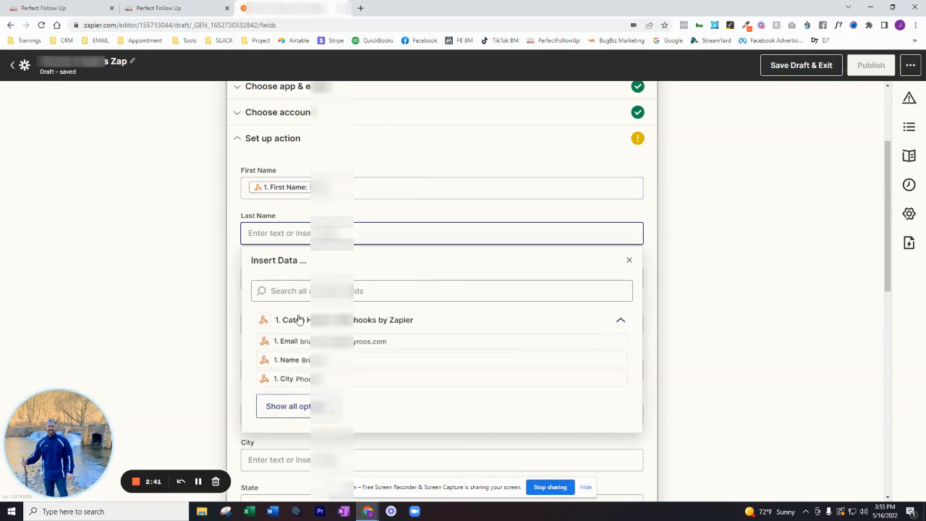
pyautogui.click(288, 406)
pyautogui.click(318, 370)
pyautogui.click(741, 163)
# Step: Fill the Full Name field with the First Name value followed by the Last Name value from the Catch Hook data
pyautogui.click(521, 230)
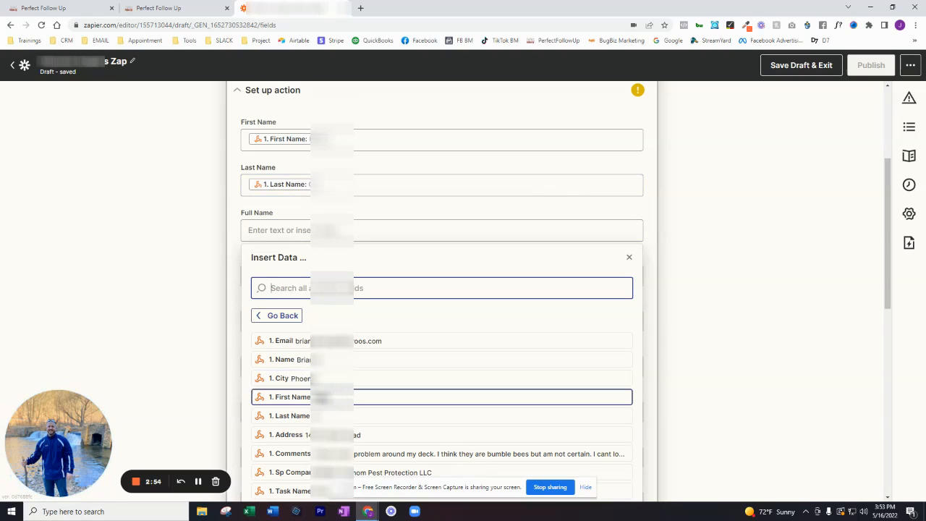
pyautogui.click(337, 397)
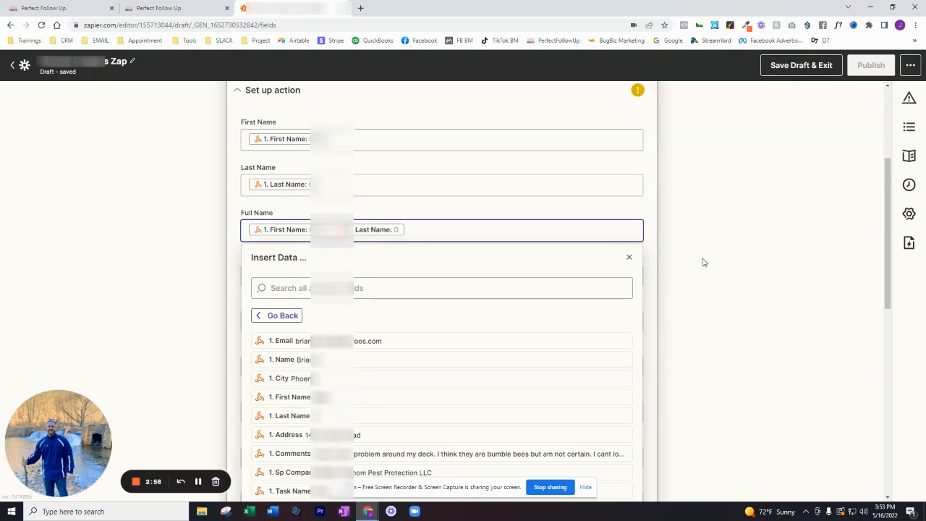
pyautogui.click(651, 261)
# Step: Find the phone values in the Catch Hook data and map Phone Number to Primary Phone
pyautogui.click(455, 273)
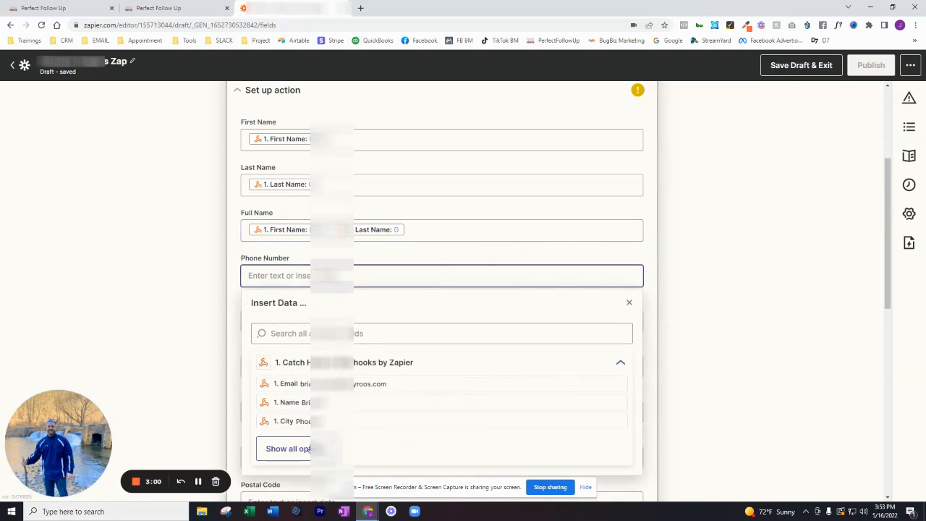
pyautogui.click(287, 448)
pyautogui.scroll(-2, 441, 326)
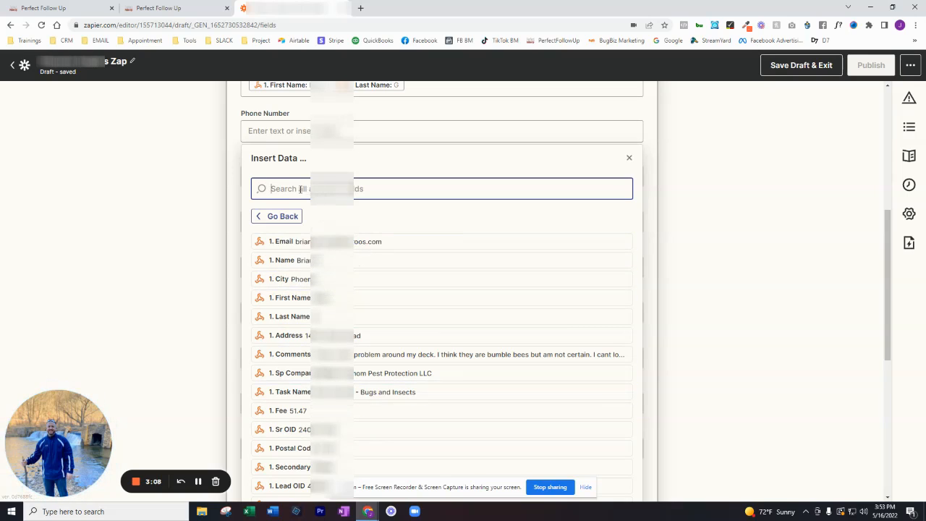
pyautogui.write('phone')
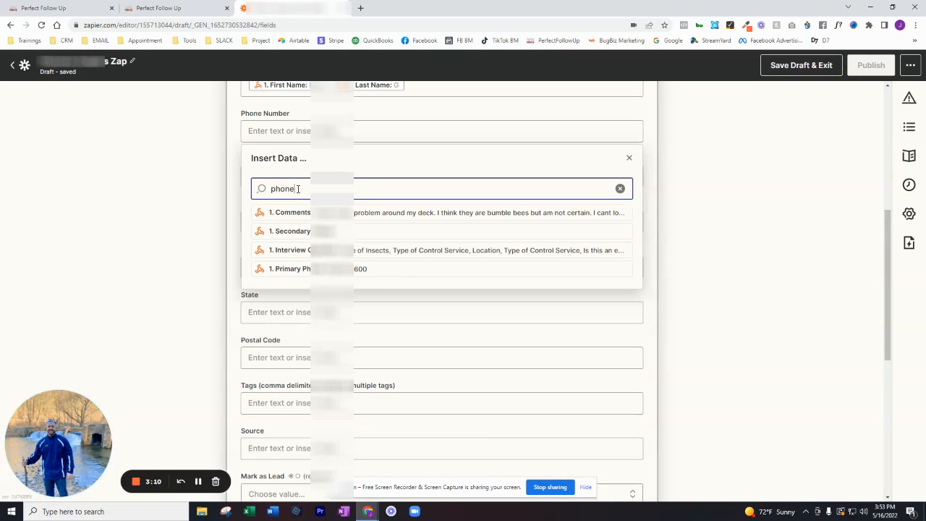
pyautogui.click(318, 271)
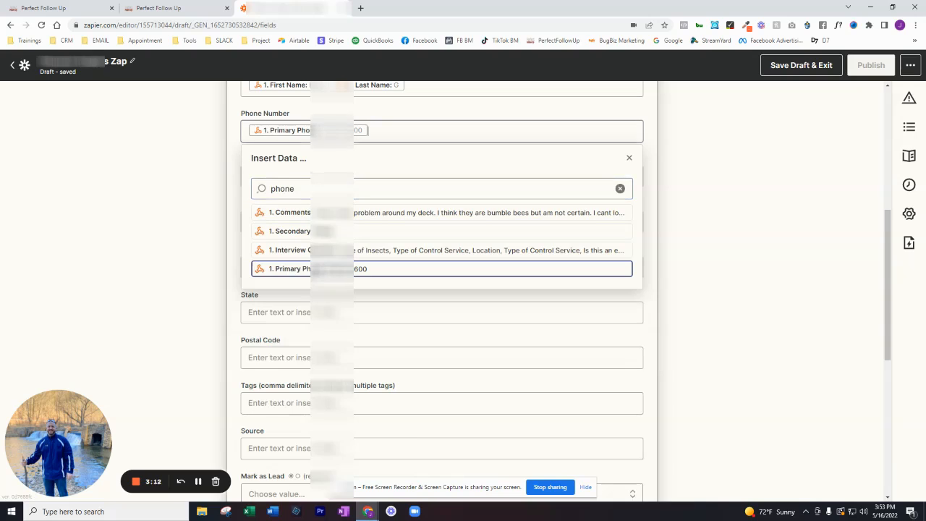
pyautogui.click(716, 214)
# Step: Map the opportunity's Email field to the Email value from the Catch Hook data
pyautogui.click(518, 174)
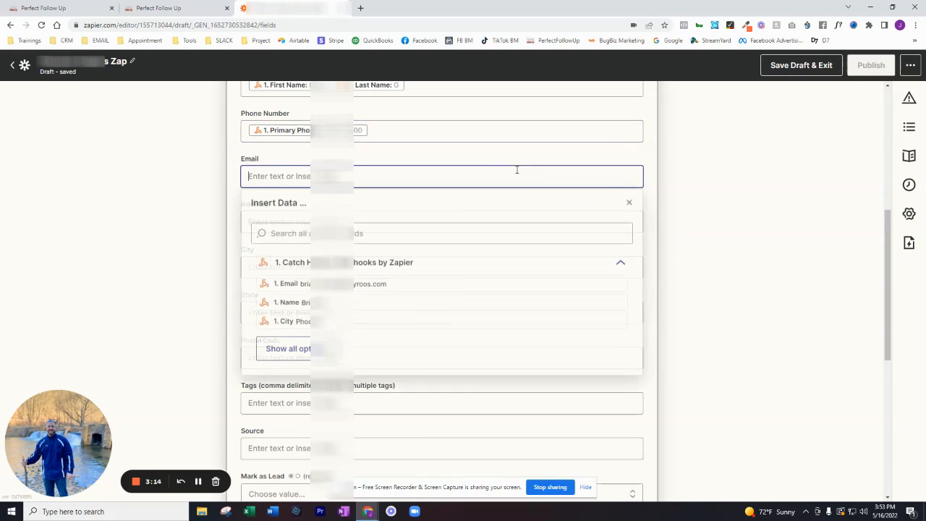
pyautogui.click(366, 285)
pyautogui.click(702, 246)
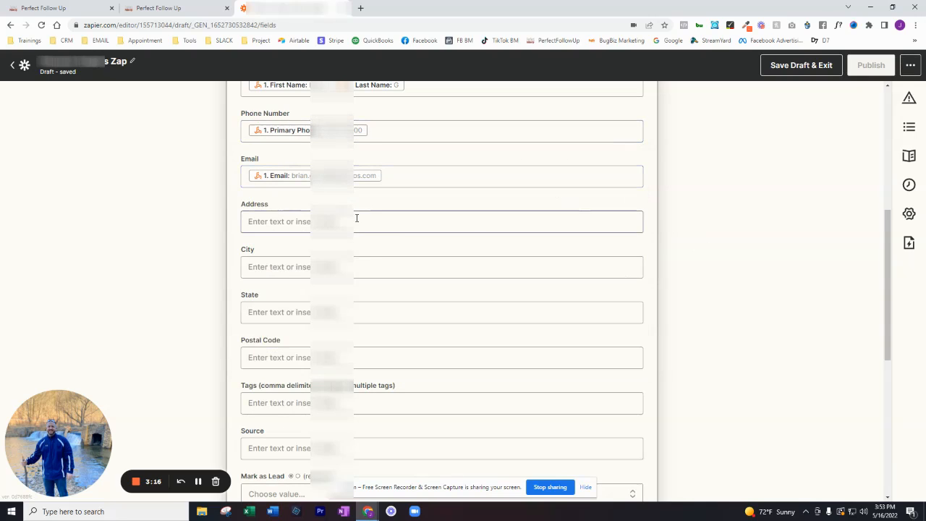
# Step: Search the Catch Hook data for "address" and map the Address field to the Address value
pyautogui.click(355, 221)
pyautogui.click(328, 280)
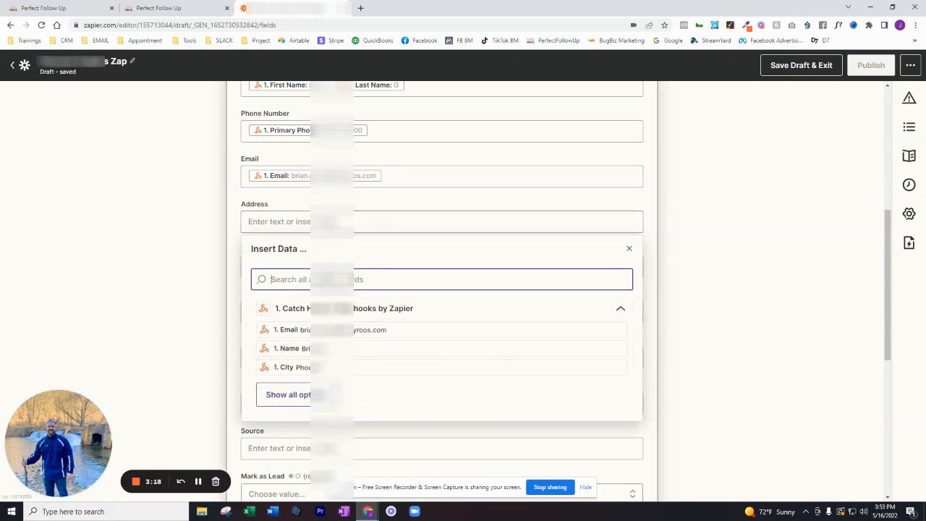
pyautogui.write('addd')
pyautogui.press('BackSpace')
pyautogui.write('ress')
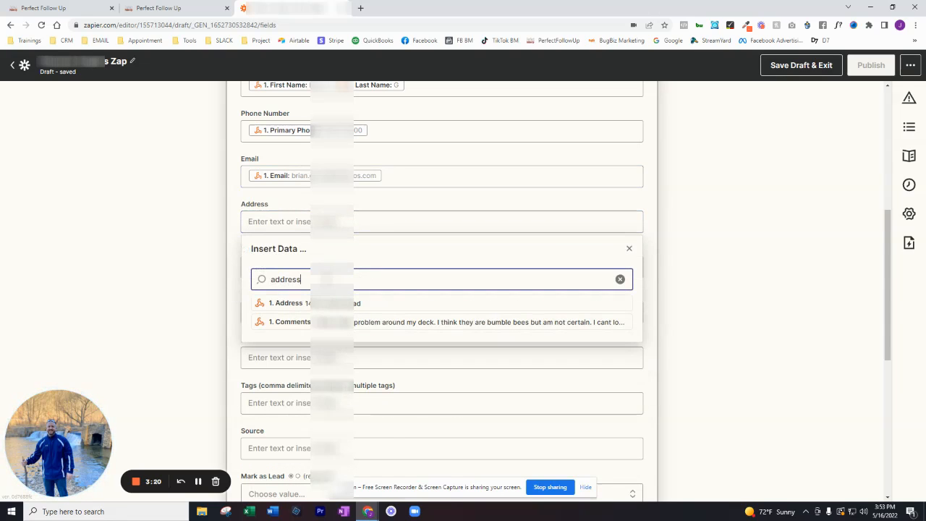
pyautogui.click(353, 303)
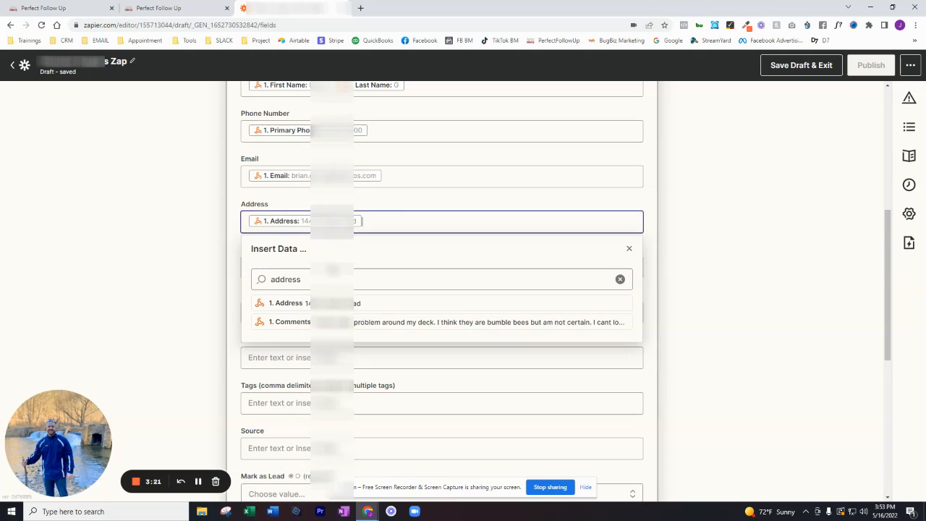
pyautogui.click(734, 206)
# Step: Search the Catch Hook data for "city" and map the City field to the City value
pyautogui.click(331, 266)
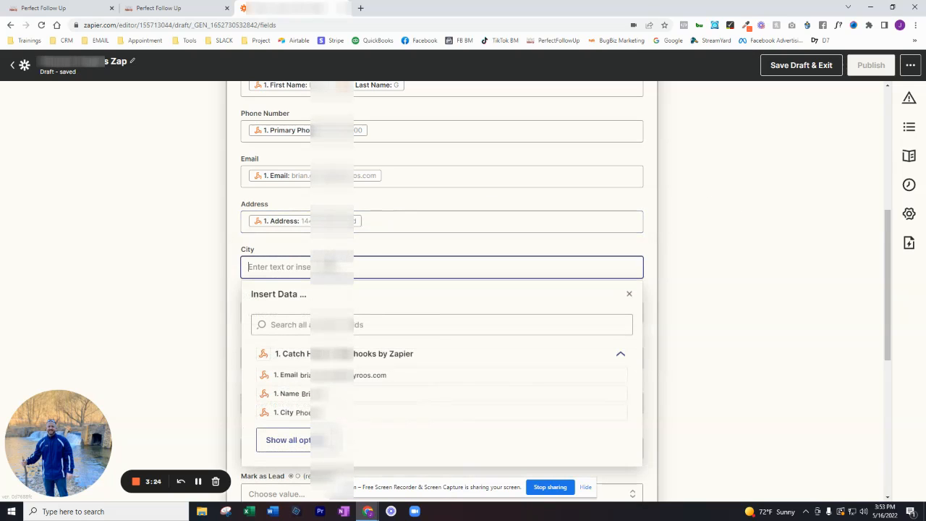
pyautogui.click(319, 324)
pyautogui.write('city')
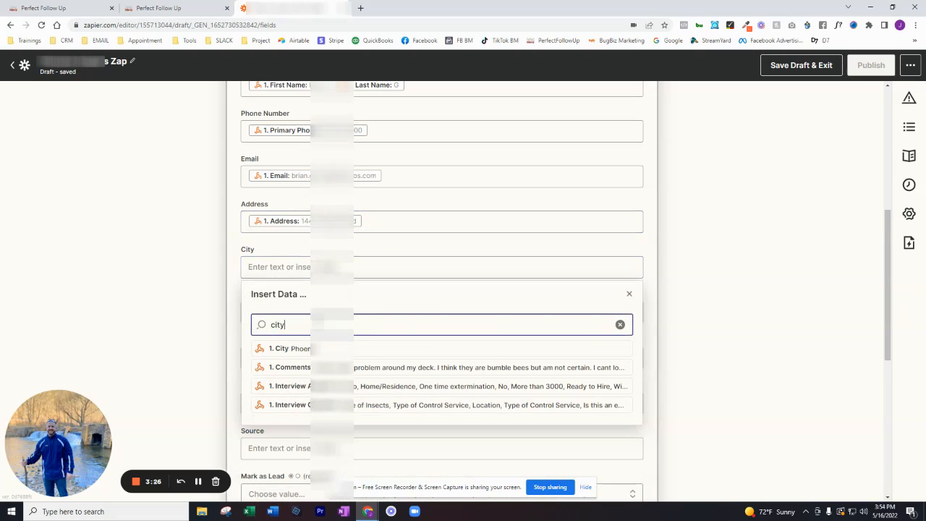
pyautogui.click(289, 348)
pyautogui.click(713, 266)
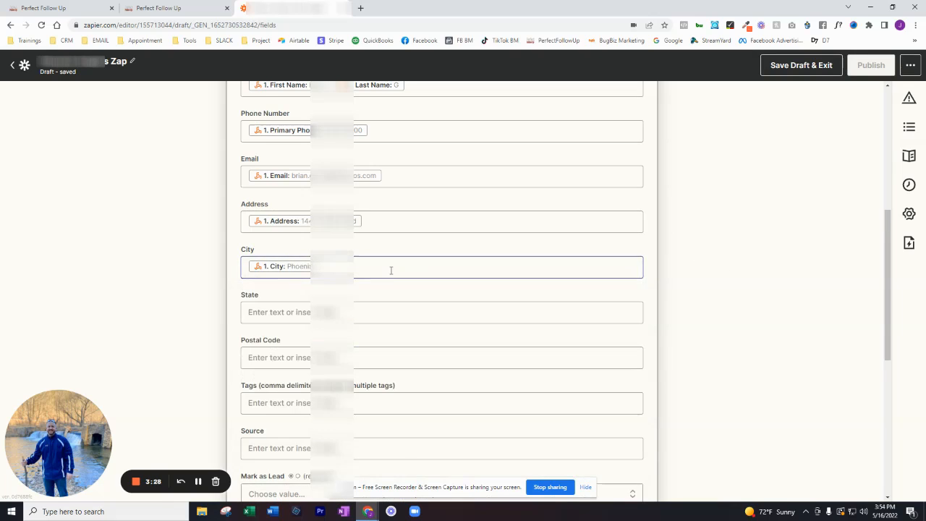
# Step: Search the Catch Hook data for "state" and map the State field to the State Province value
pyautogui.scroll(-1, 390, 268)
pyautogui.click(374, 266)
pyautogui.click(319, 322)
pyautogui.write('state')
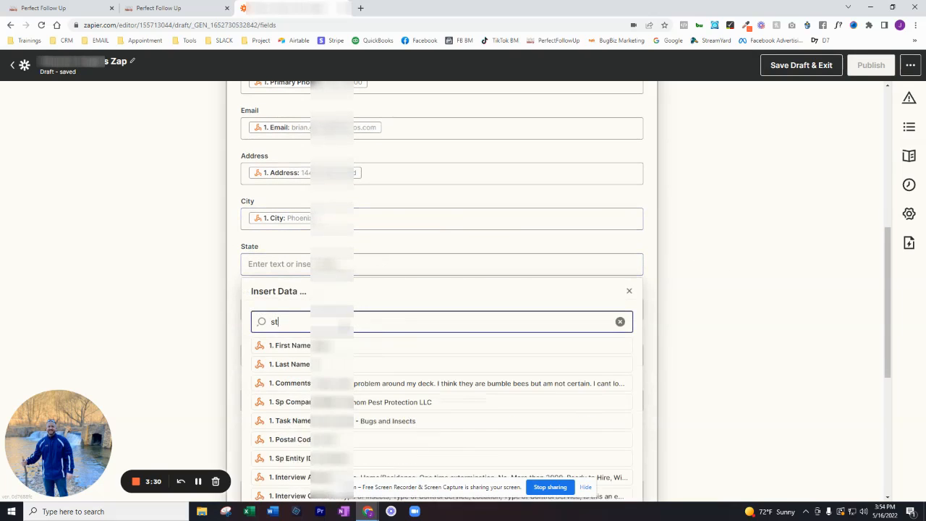
pyautogui.click(290, 402)
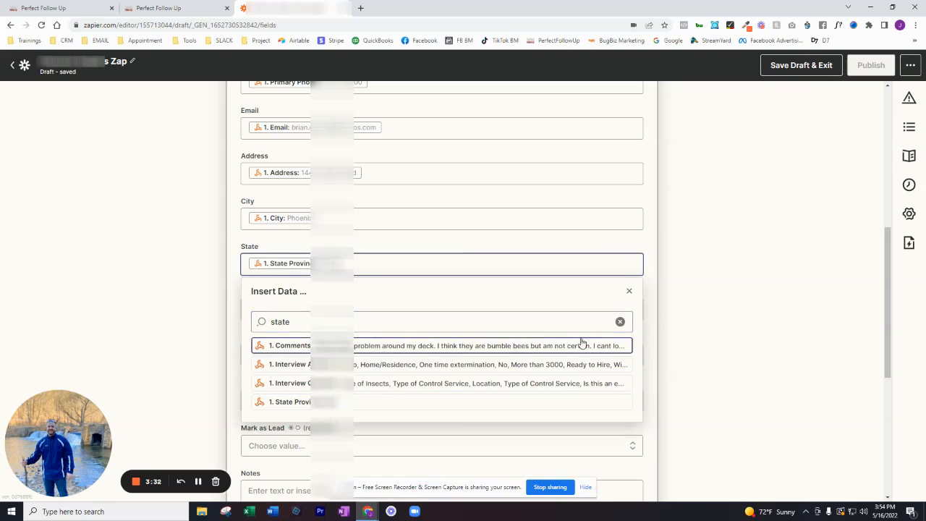
pyautogui.click(678, 287)
# Step: Map the Postal Code field to the Postal Code value from the Catch Hook data
pyautogui.scroll(-1, 360, 296)
pyautogui.click(361, 212)
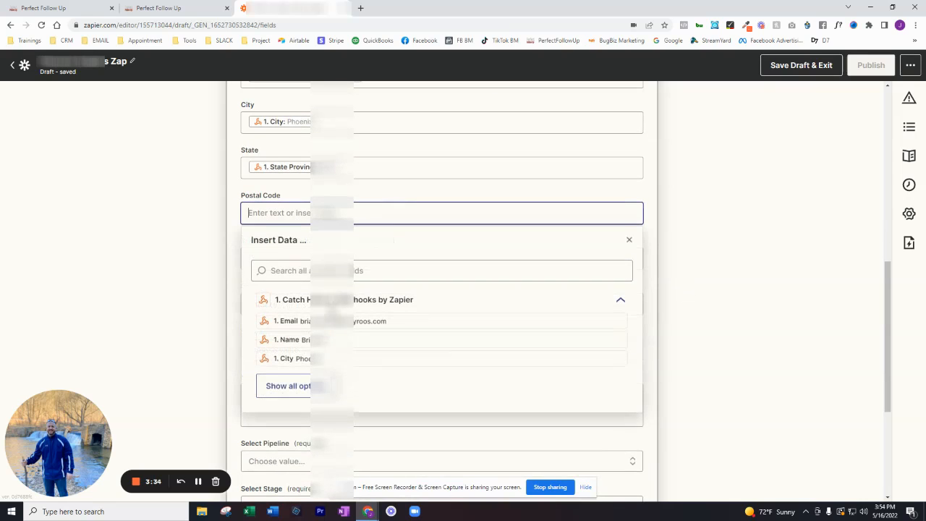
pyautogui.write('zi')
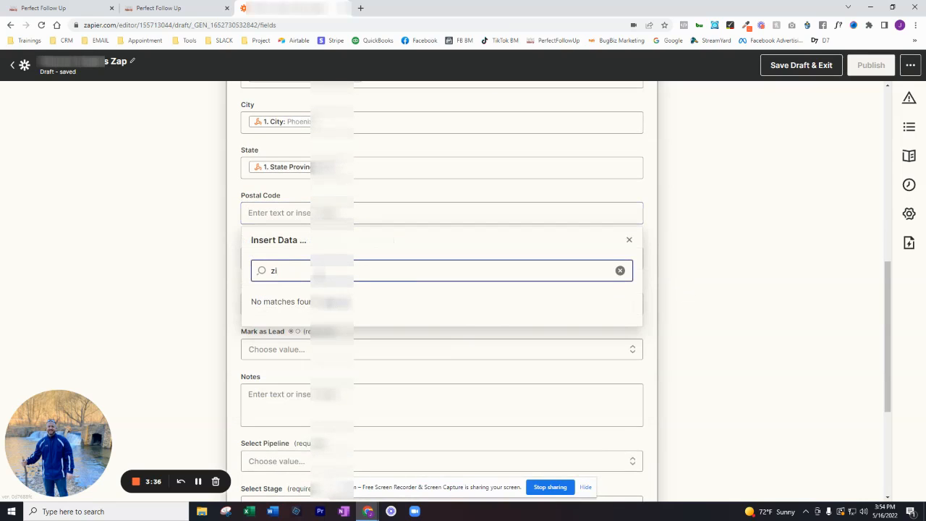
pyautogui.press('BackSpace')
pyautogui.press('BackSpace')
pyautogui.write('posta')
pyautogui.click(393, 313)
pyautogui.click(731, 246)
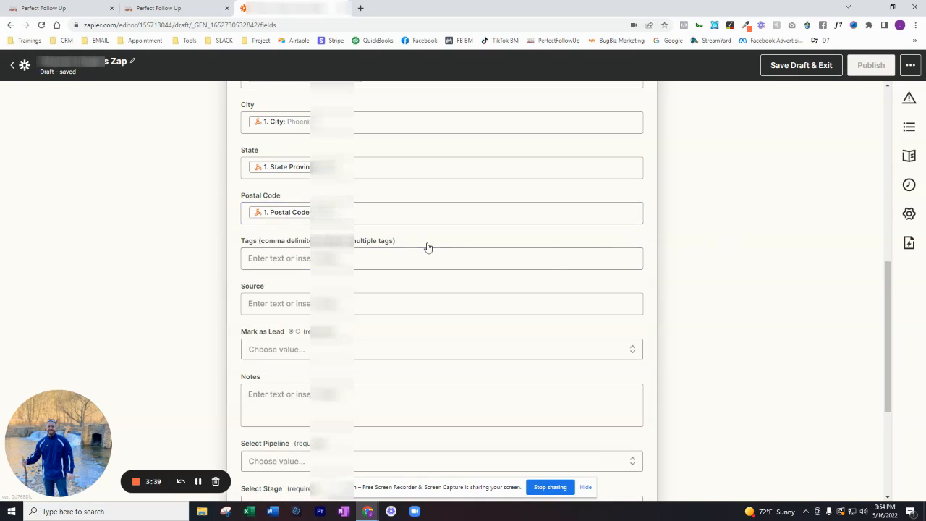
# Step: Enter Angi as both the tag and the source of the opportunity
pyautogui.click(383, 257)
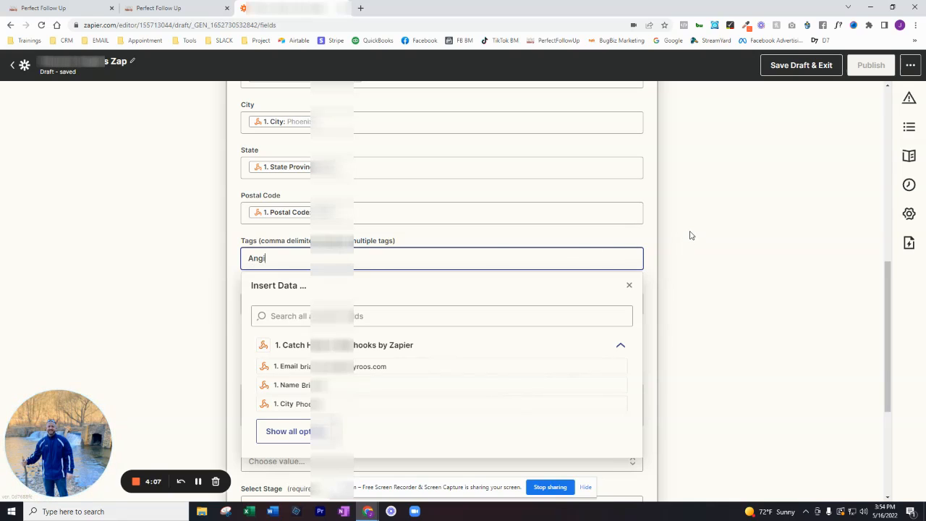
pyautogui.click(373, 303)
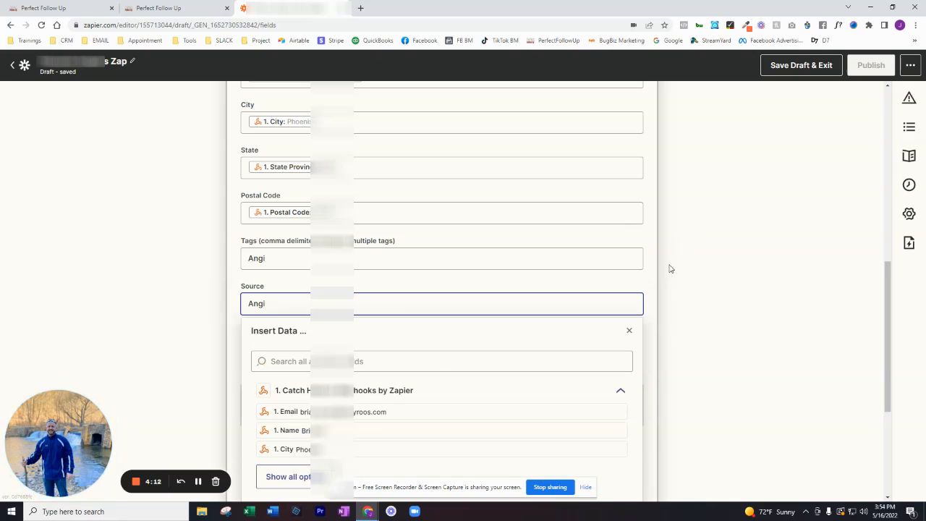
pyautogui.click(691, 258)
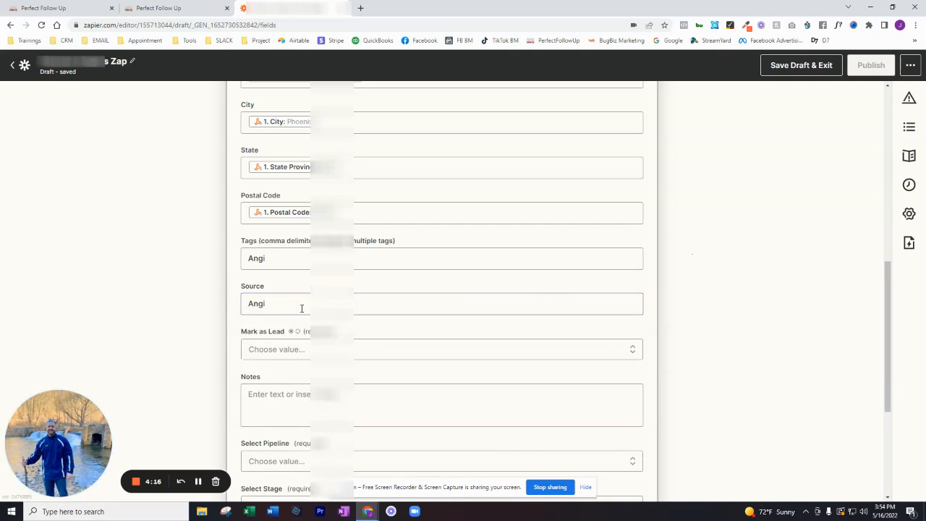
# Step: Set the required Mark as Lead option to True
pyautogui.scroll(-2, 707, 253)
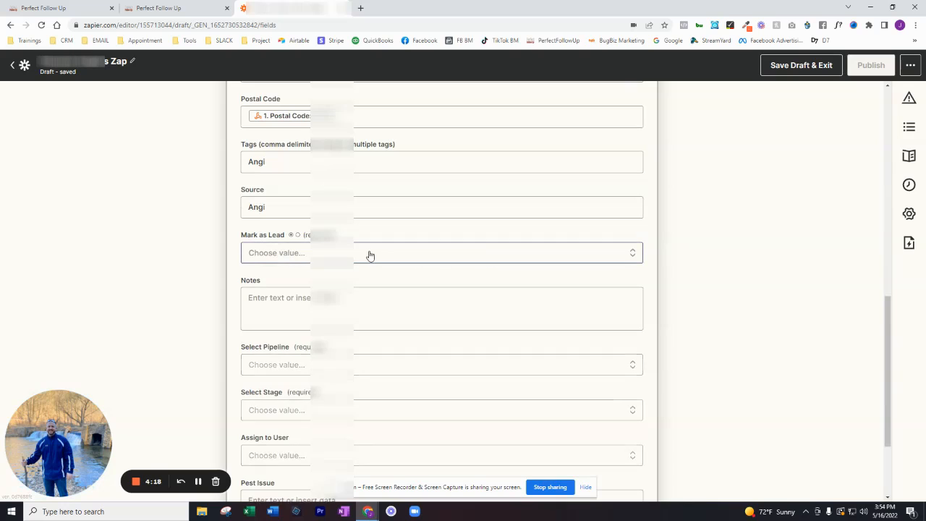
pyautogui.click(370, 255)
pyautogui.click(262, 388)
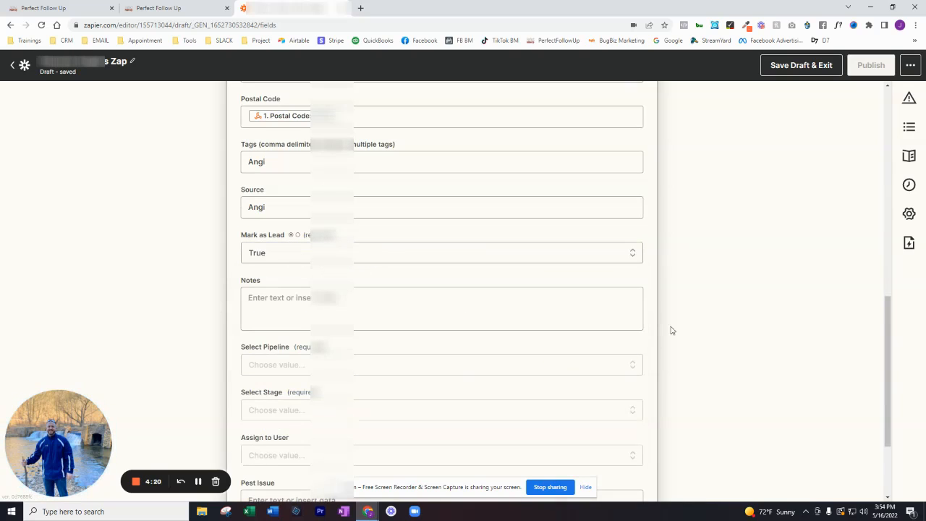
# Step: Insert the Comments value from the Catch Hook data into the Notes field, preceded by the label "Comments:"
pyautogui.click(272, 295)
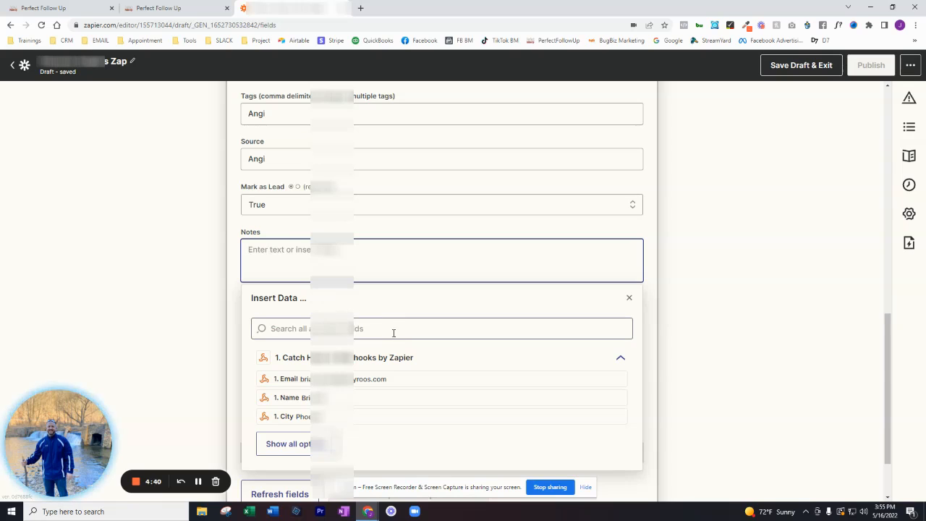
pyautogui.scroll(-1, 378, 329)
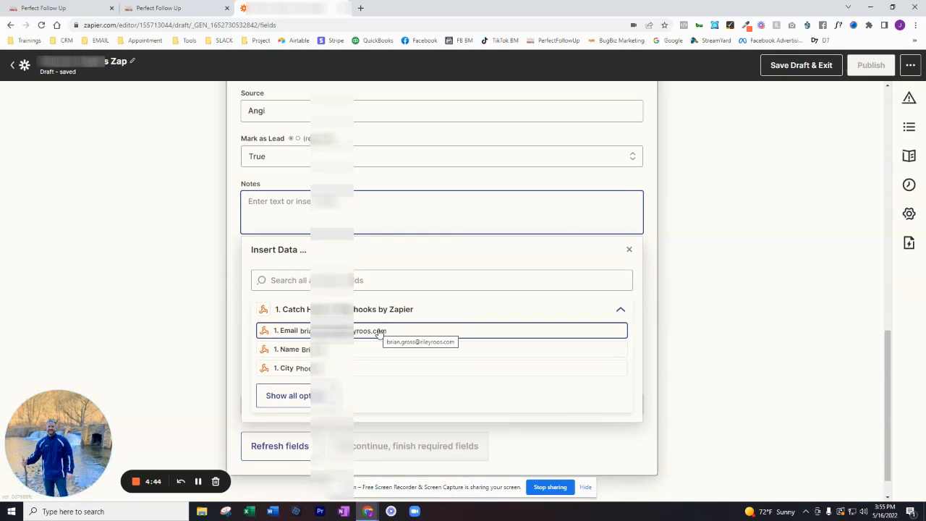
pyautogui.click(306, 397)
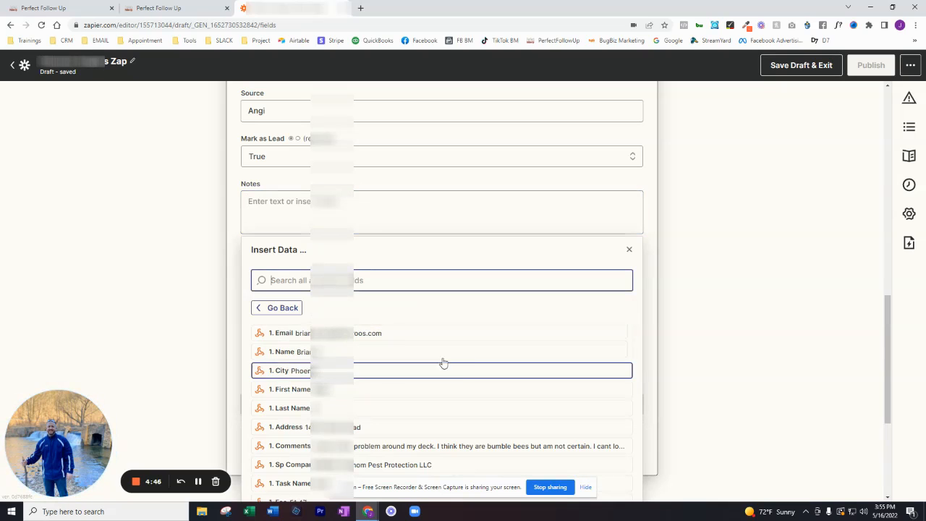
pyautogui.scroll(-1, 443, 362)
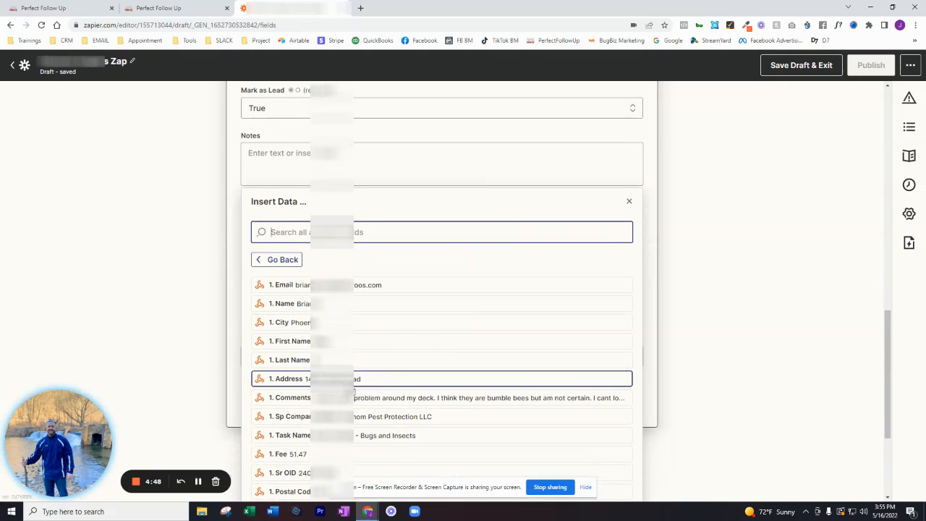
pyautogui.click(407, 402)
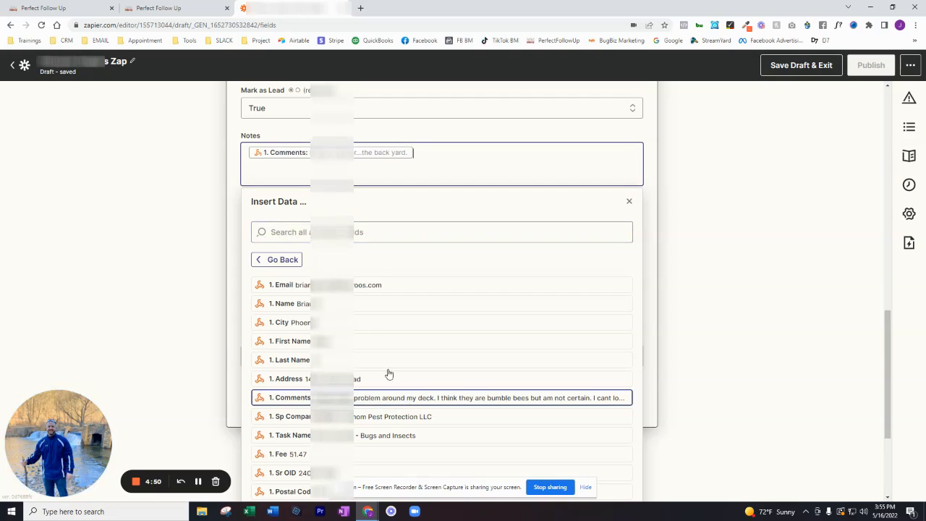
pyautogui.write('Comments:')
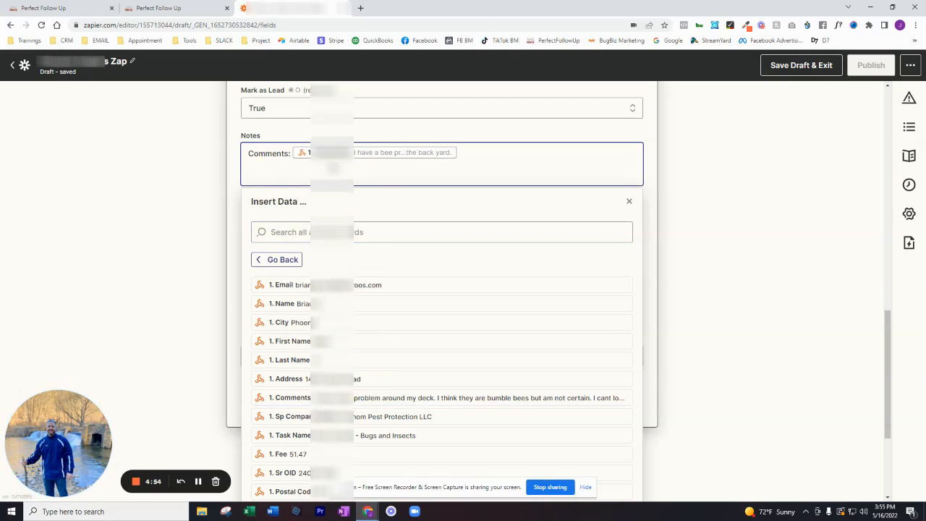
# Step: Add the Interview Answers value from the Catch Hook data on a new line of the Notes field
pyautogui.press('Return')
pyautogui.scroll(-2, 388, 402)
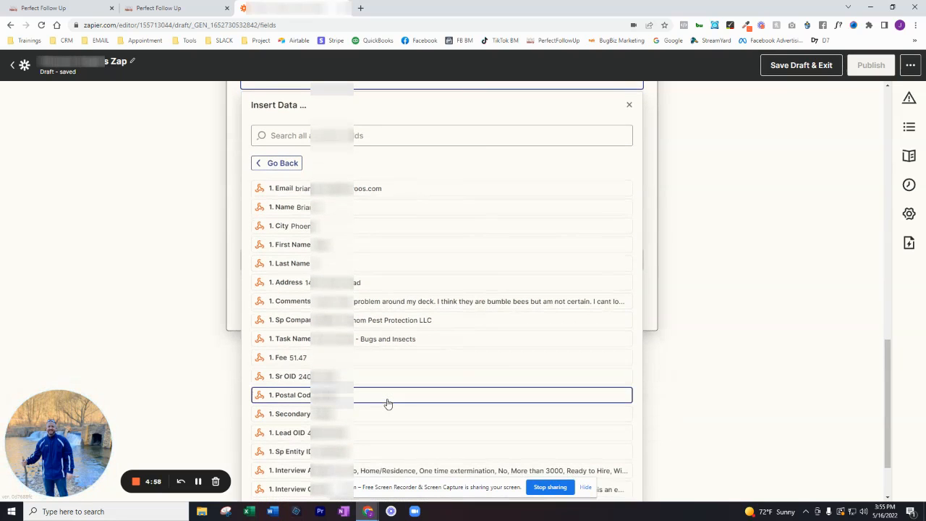
pyautogui.scroll(-1, 387, 403)
pyautogui.scroll(-1, 388, 403)
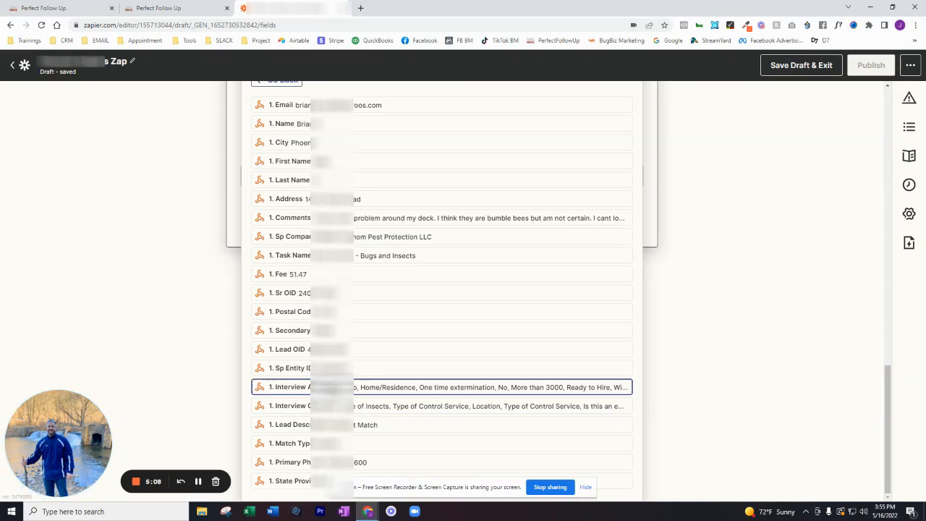
pyautogui.click(351, 389)
pyautogui.scroll(2, 311, 233)
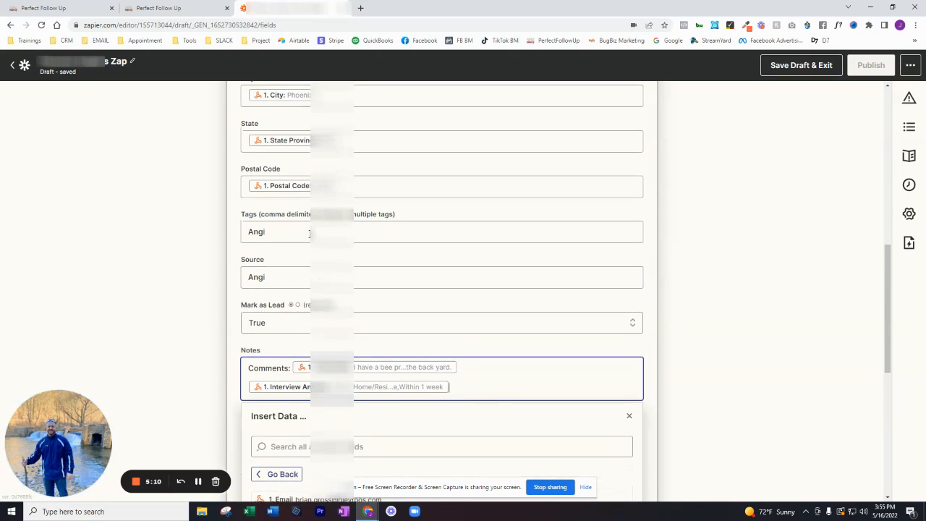
pyautogui.scroll(-4, 311, 245)
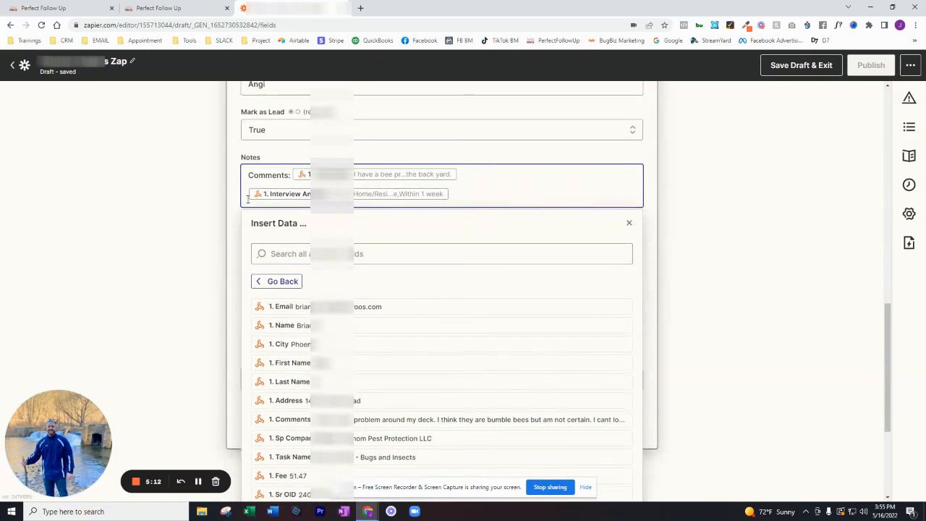
# Step: Label the Interview Answer line in the Notes field with "Type of Pest:"
pyautogui.write('ype of Pset')
pyautogui.press('BackSpace')
pyautogui.press('BackSpace')
pyautogui.write('st:')
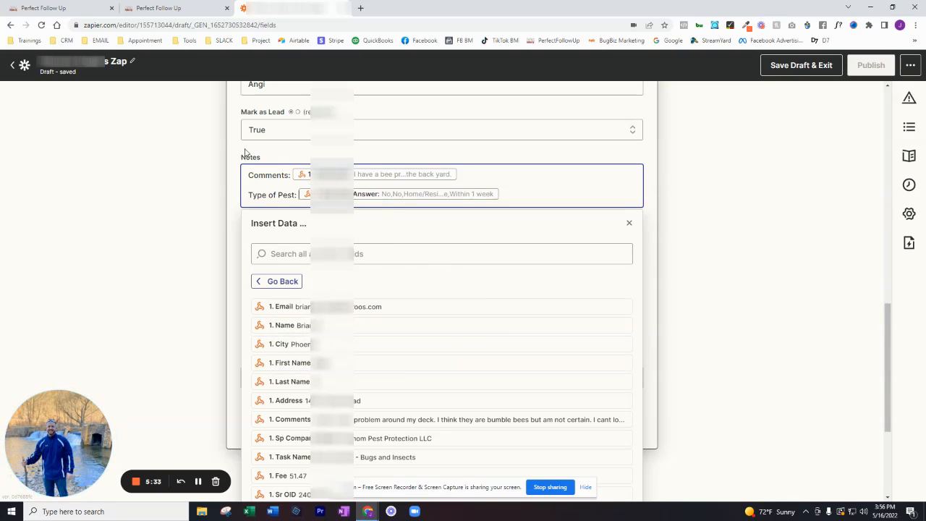
# Step: Add a third Notes line labelled "Lead Cost:" followed by the Fee value from the Catch Hook data
pyautogui.click(475, 327)
pyautogui.click(504, 291)
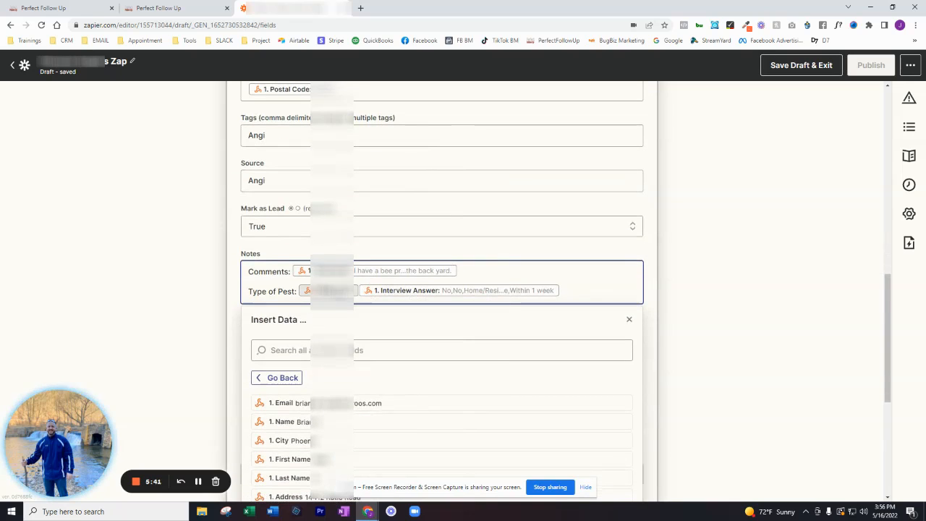
pyautogui.press('Return')
pyautogui.write('Lead Cost')
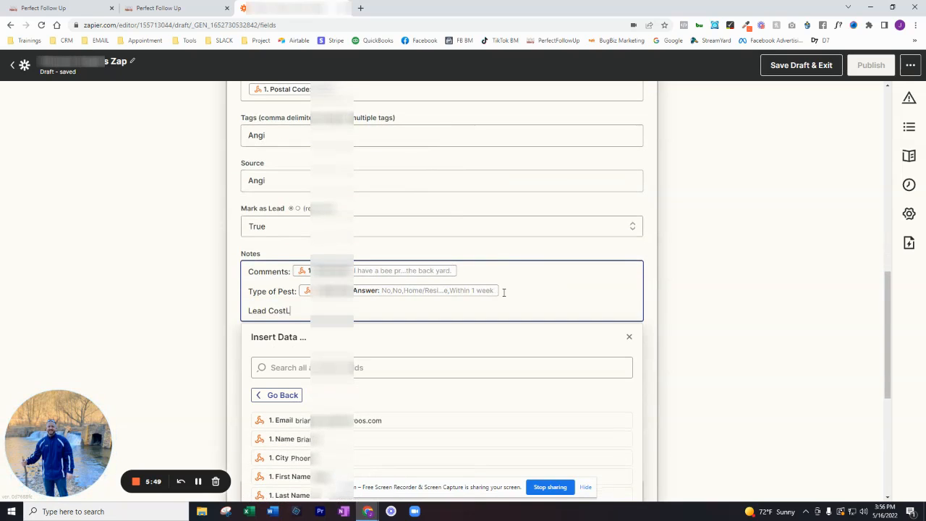
pyautogui.write(':')
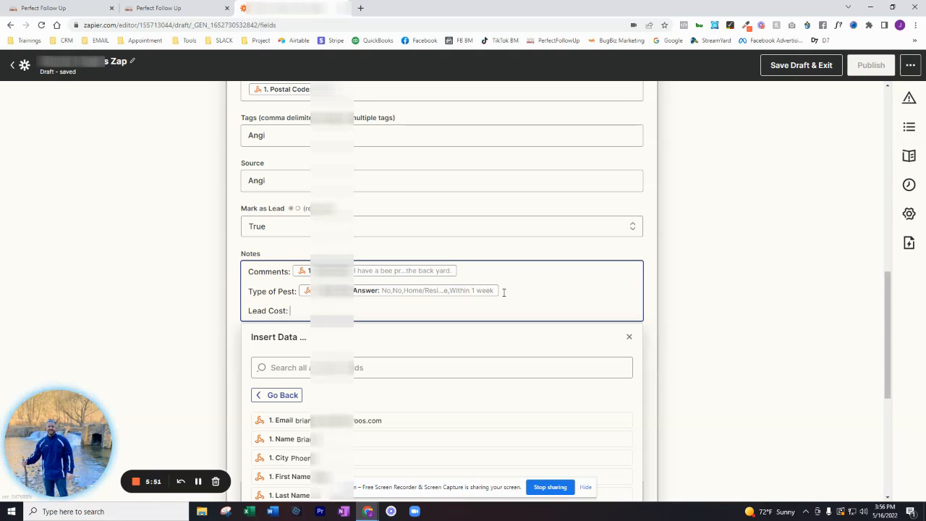
pyautogui.scroll(-2, 400, 354)
pyautogui.scroll(-1, 402, 351)
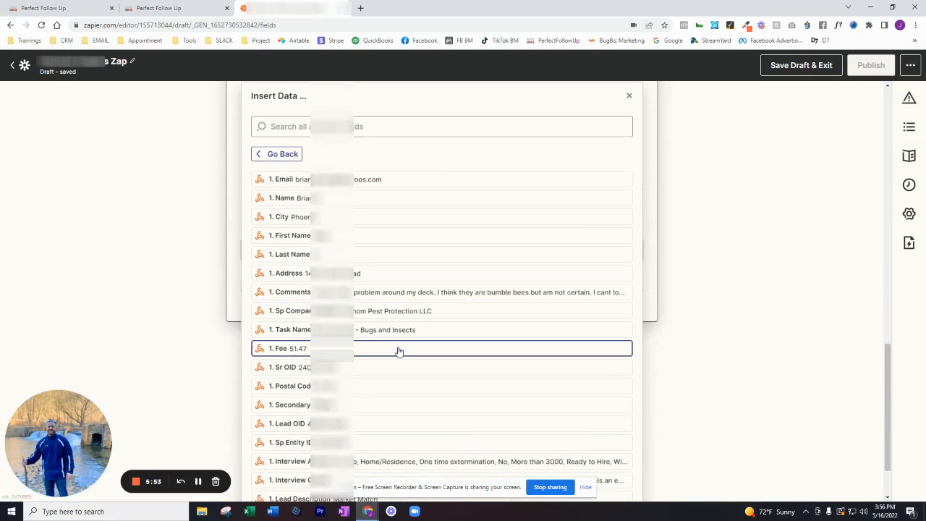
pyautogui.click(282, 350)
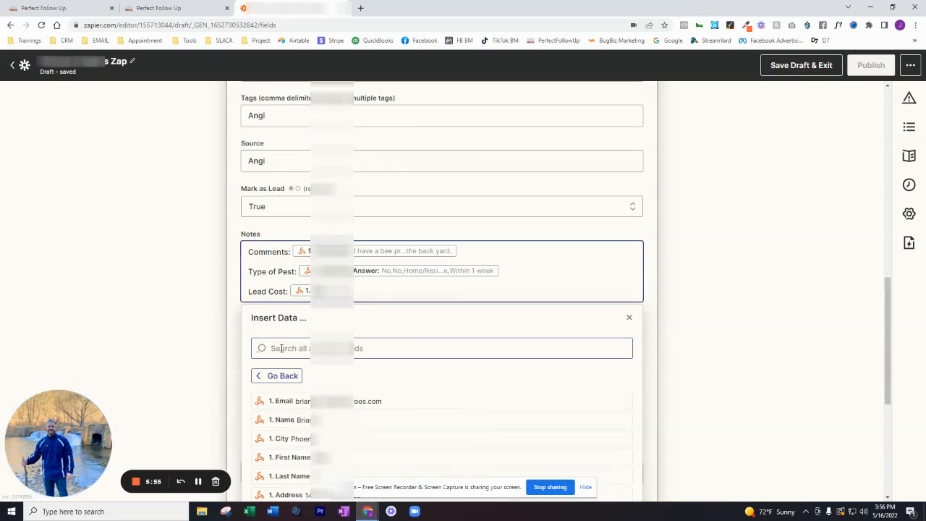
pyautogui.click(680, 321)
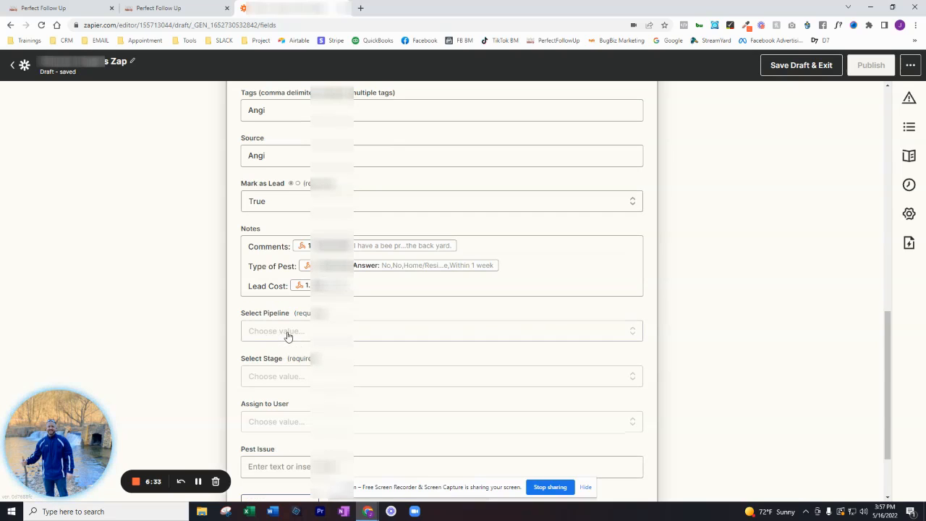
# Step: Set the pipeline to Home Advisor and the stage to Lead In, and continue to the action test
pyautogui.click(287, 334)
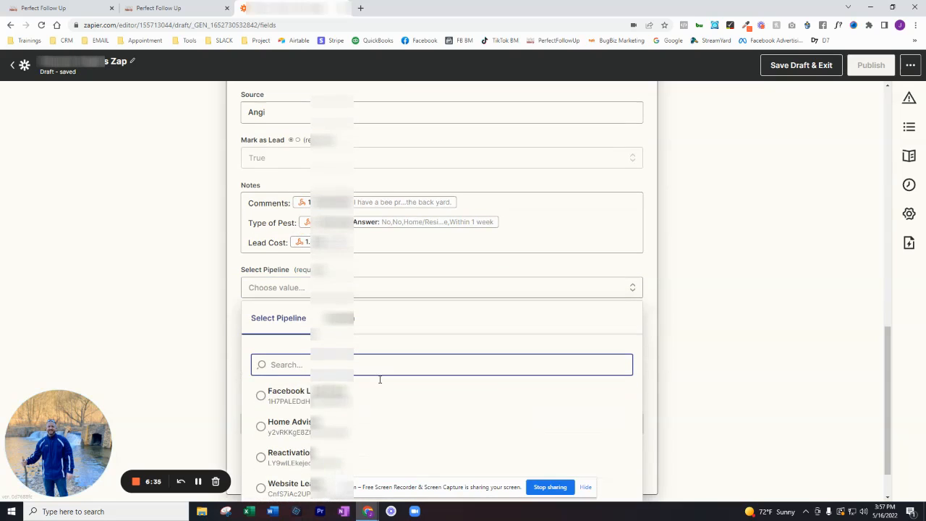
pyautogui.click(262, 423)
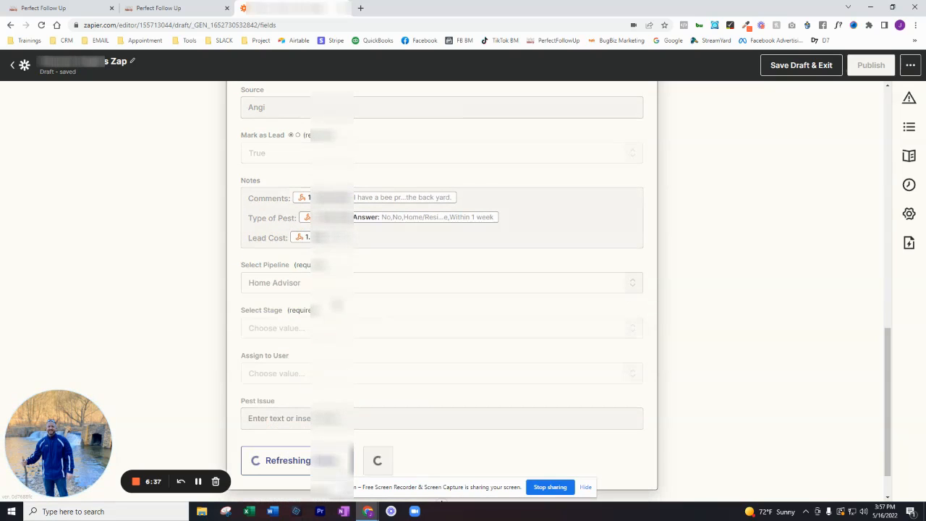
pyautogui.click(365, 329)
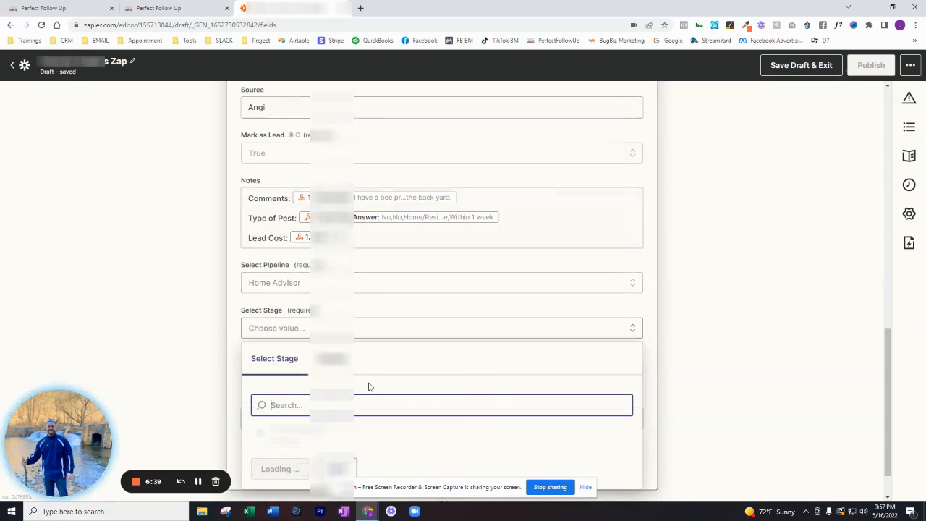
pyautogui.click(281, 341)
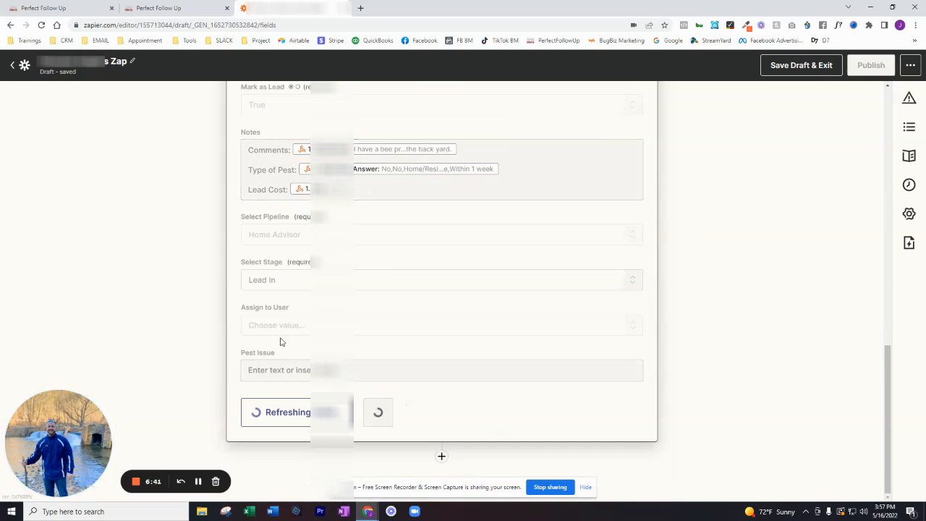
pyautogui.click(381, 402)
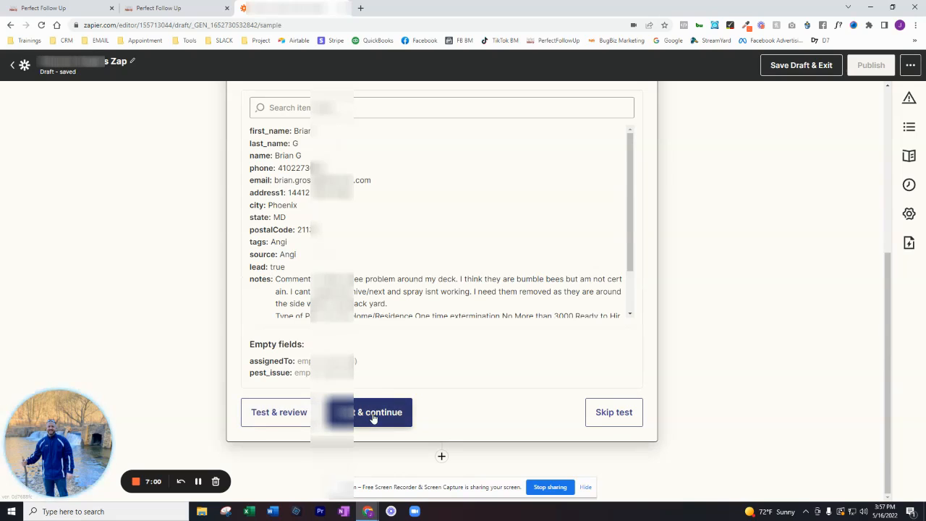
# Step: Check the Home Advisor pipeline in Perfect Follow Up, and return to Zapier to run the LeadConnector action test
pyautogui.click(205, 9)
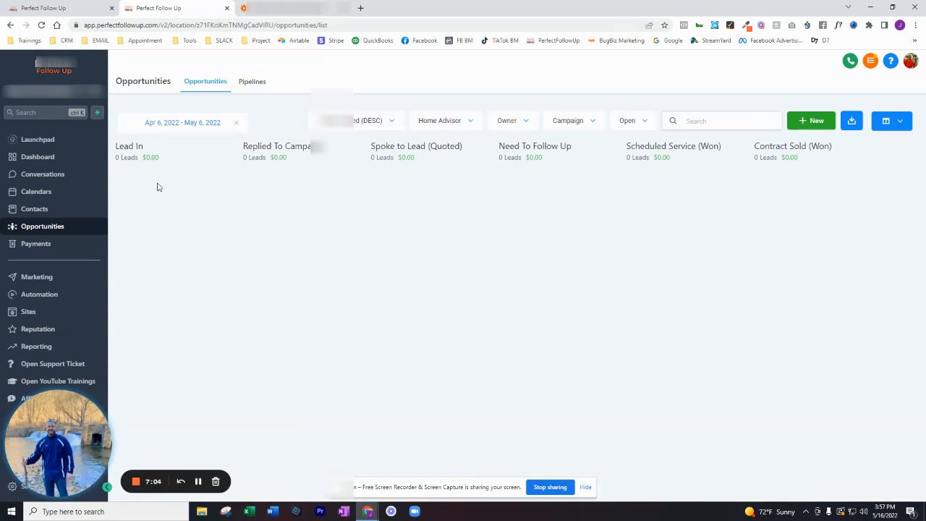
pyautogui.hotkey('ctrl', 'Tab')
pyautogui.click(391, 413)
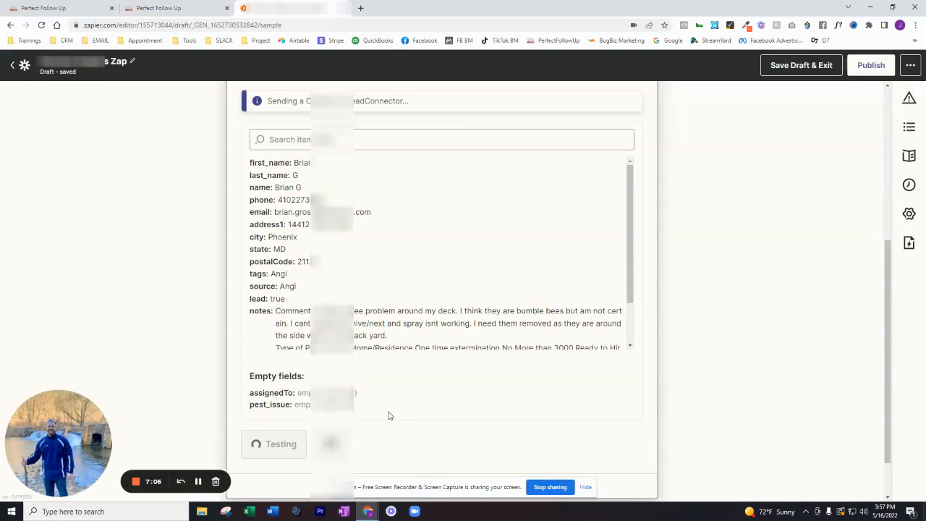
# Step: Switch to Perfect Follow Up and open the test lead's opportunity in the Lead In stage to review its details and notes
pyautogui.click(210, 9)
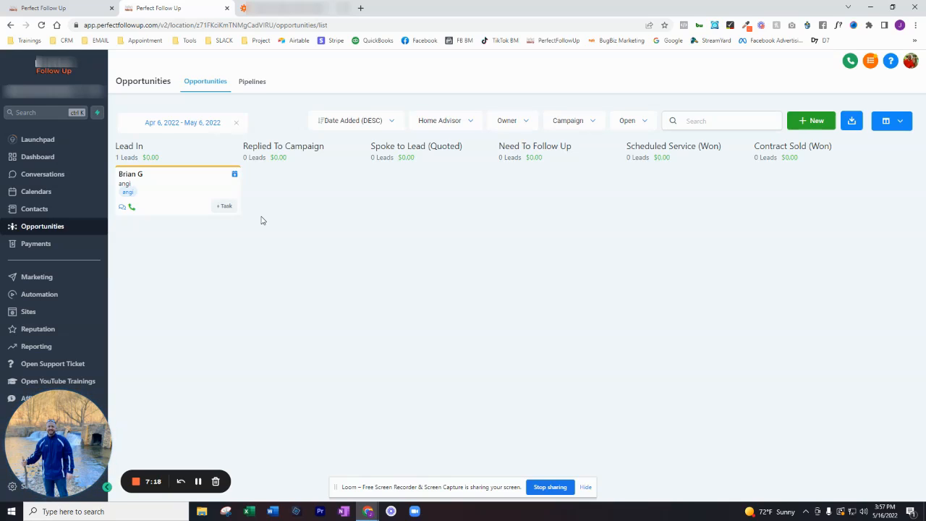
pyautogui.click(135, 197)
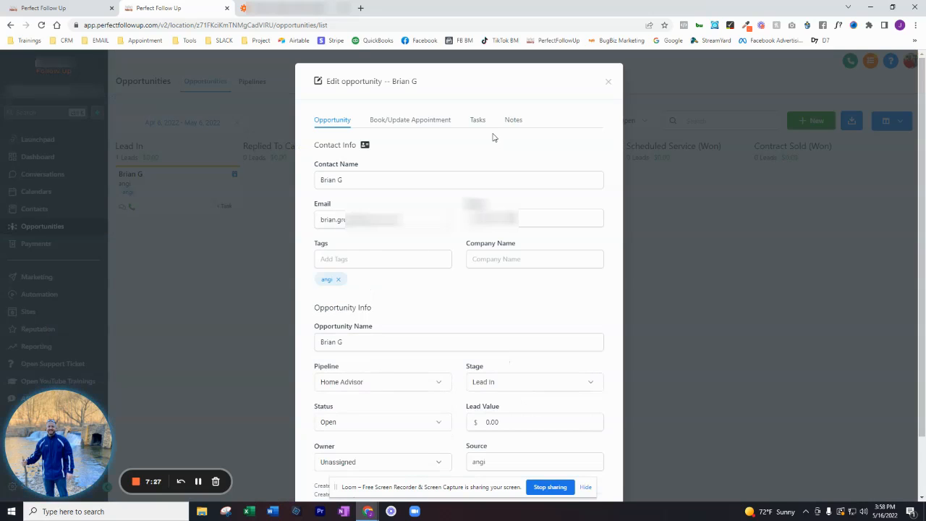
pyautogui.click(514, 123)
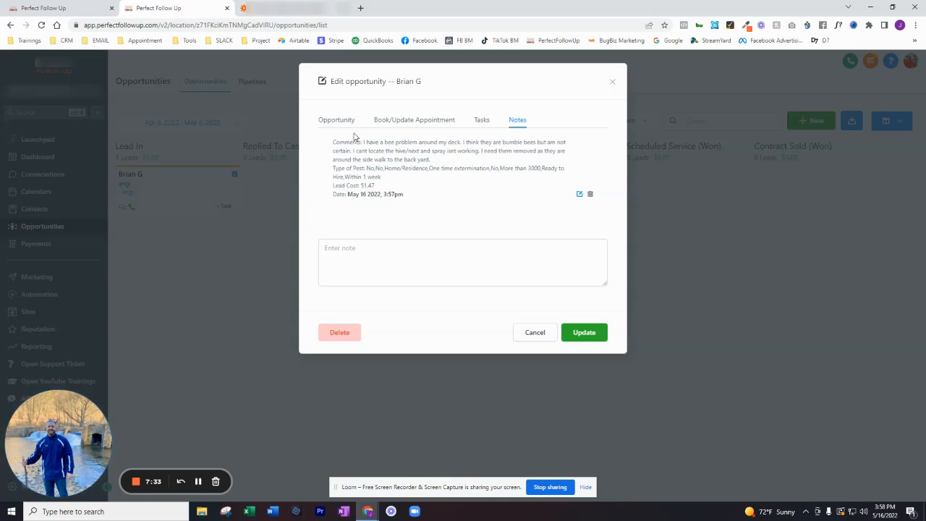
# Step: Switch back to Zapier and publish the Zap with its tested LeadConnector action
pyautogui.click(318, 10)
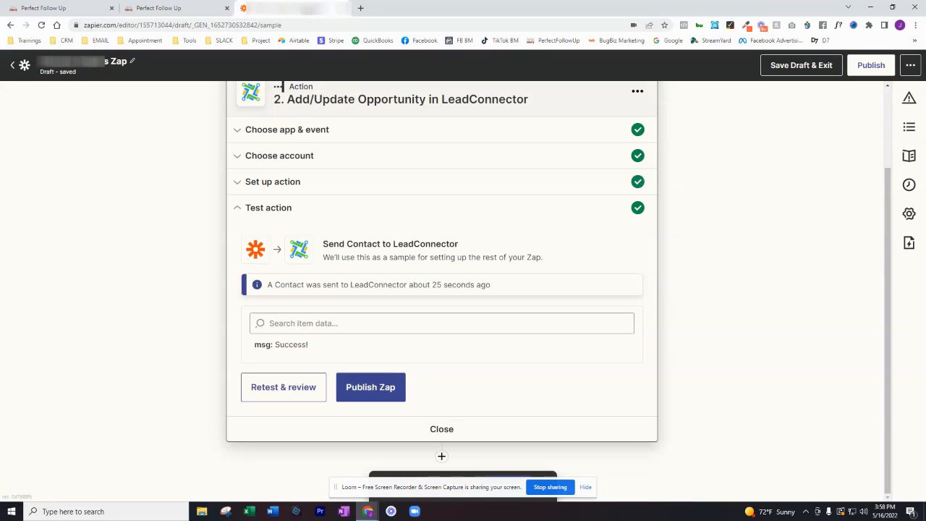
pyautogui.click(370, 390)
pyautogui.click(491, 296)
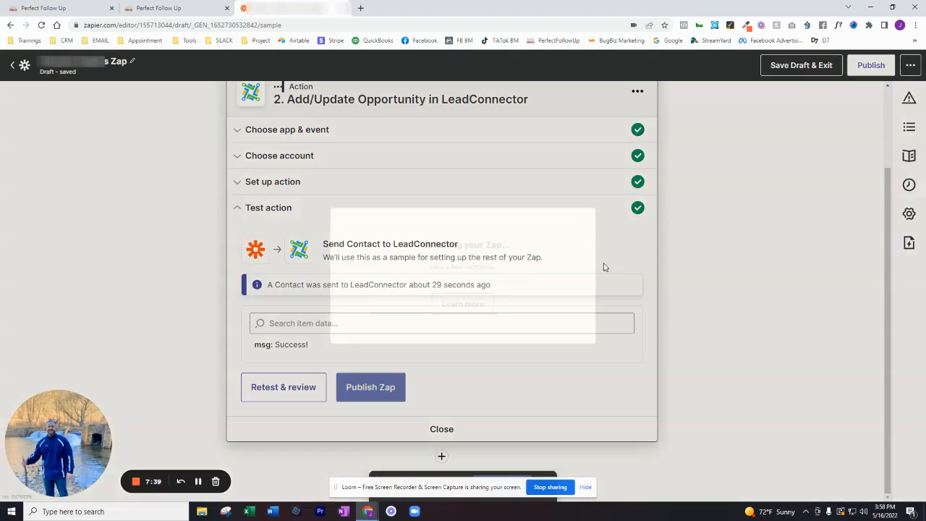